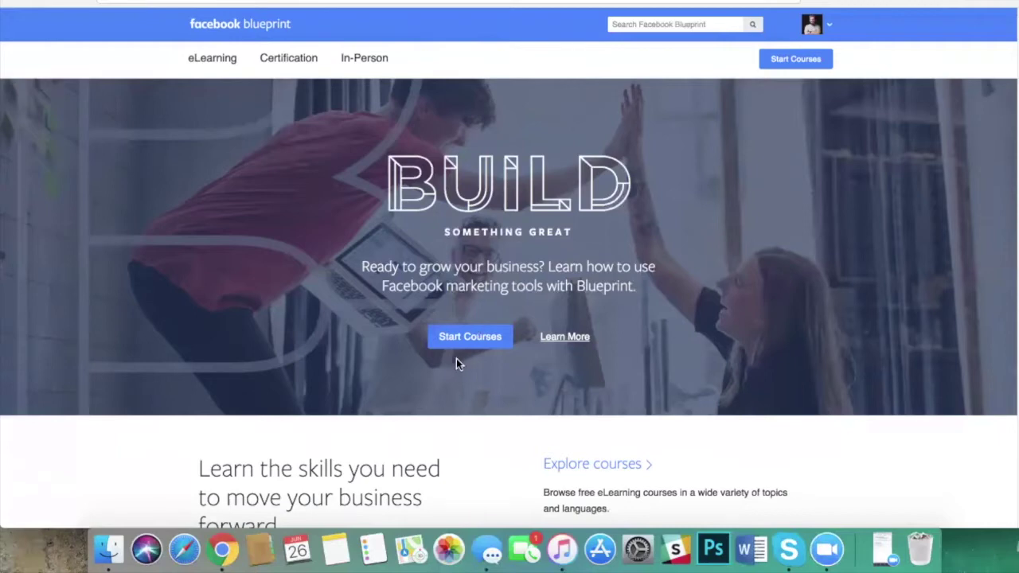
# Step: Open the Facebook Blueprint course catalog and look through its course categories from Get started with Facebook to Build awareness
pyautogui.click(469, 337)
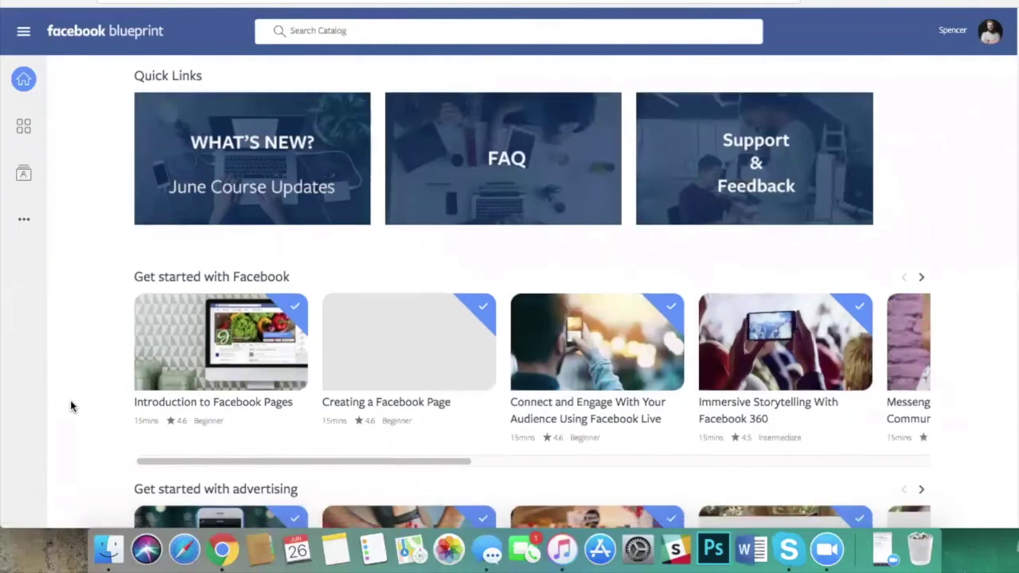
pyautogui.scroll(-3, 70, 407)
pyautogui.scroll(-1, 71, 407)
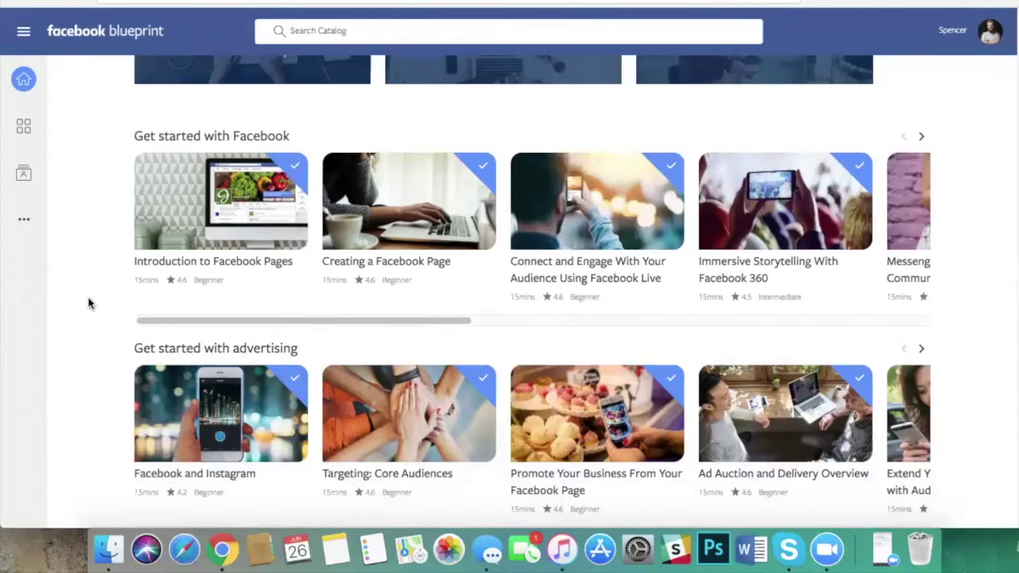
pyautogui.scroll(-5, 88, 303)
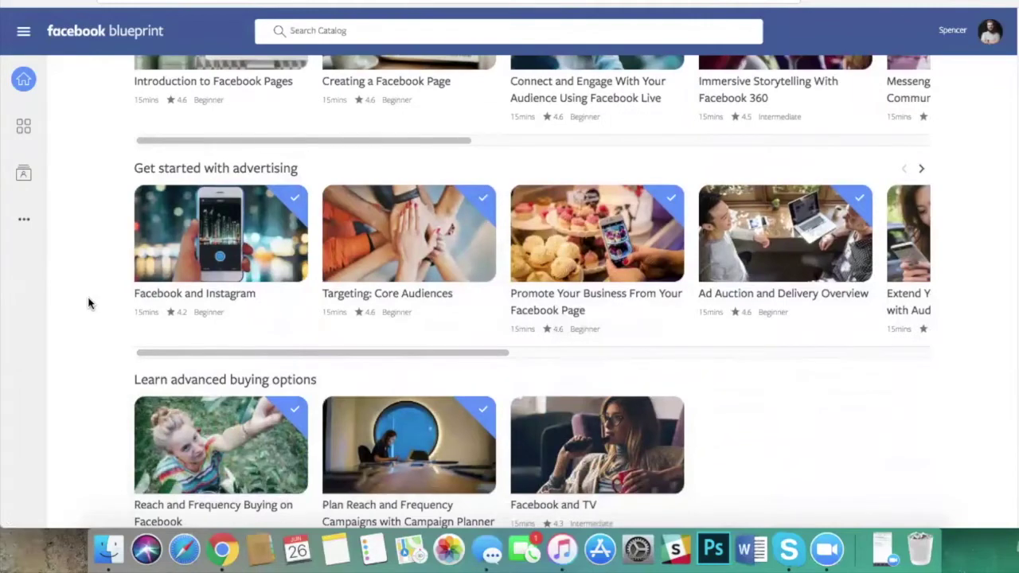
pyautogui.scroll(-6, 88, 302)
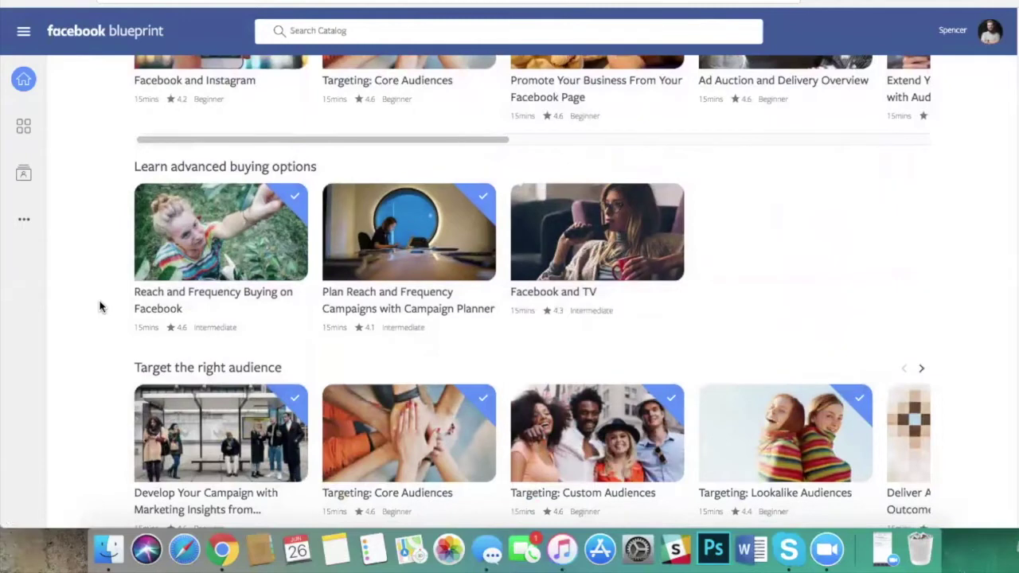
pyautogui.scroll(-1, 100, 307)
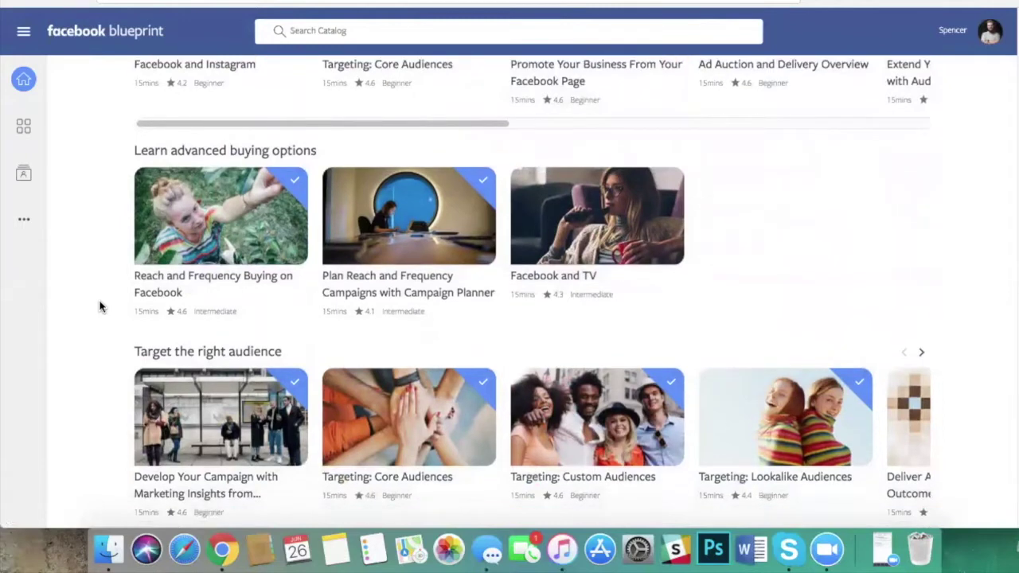
pyautogui.scroll(-5, 100, 306)
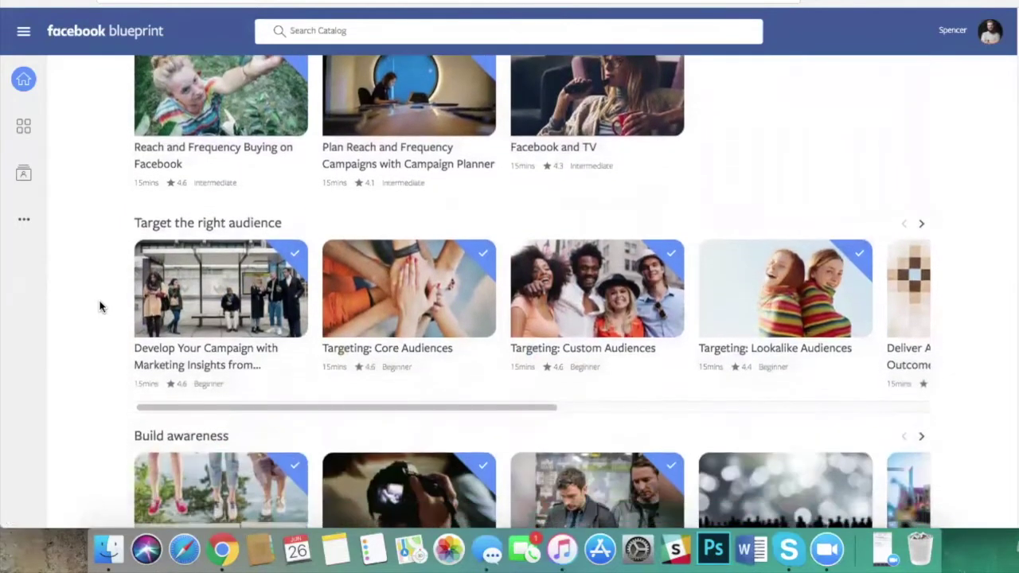
pyautogui.scroll(-1, 100, 307)
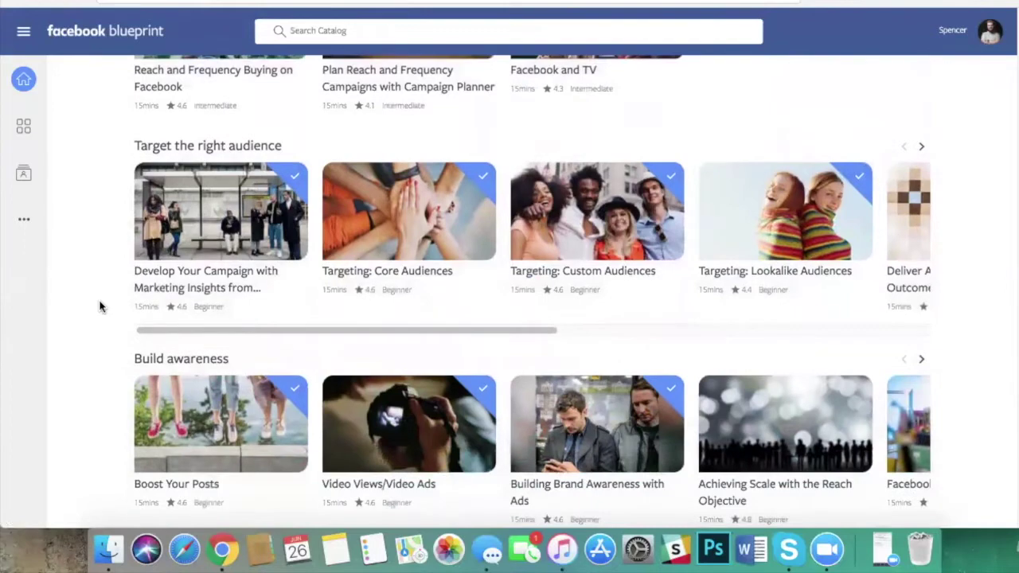
pyautogui.scroll(7, 100, 307)
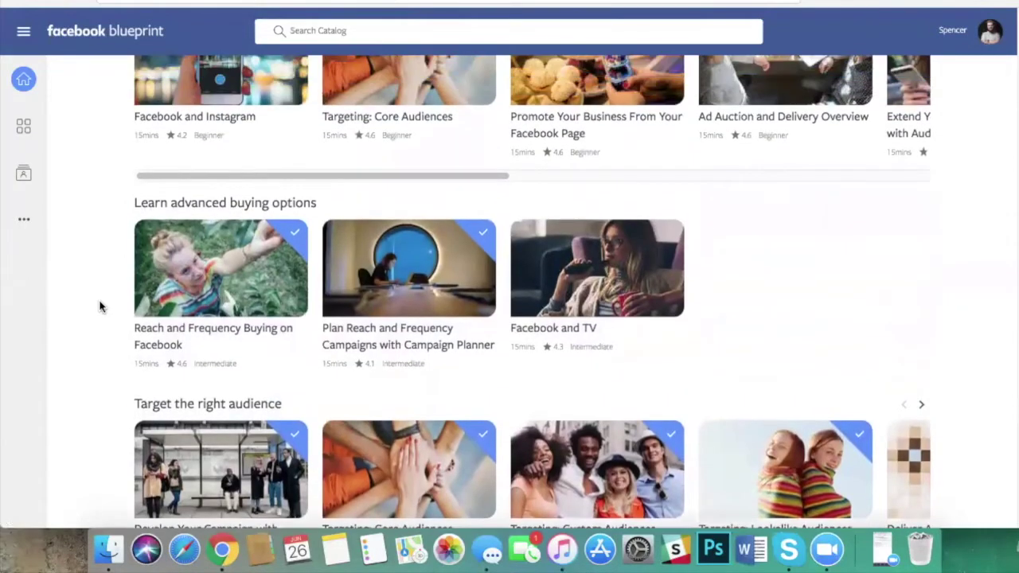
pyautogui.scroll(3, 100, 306)
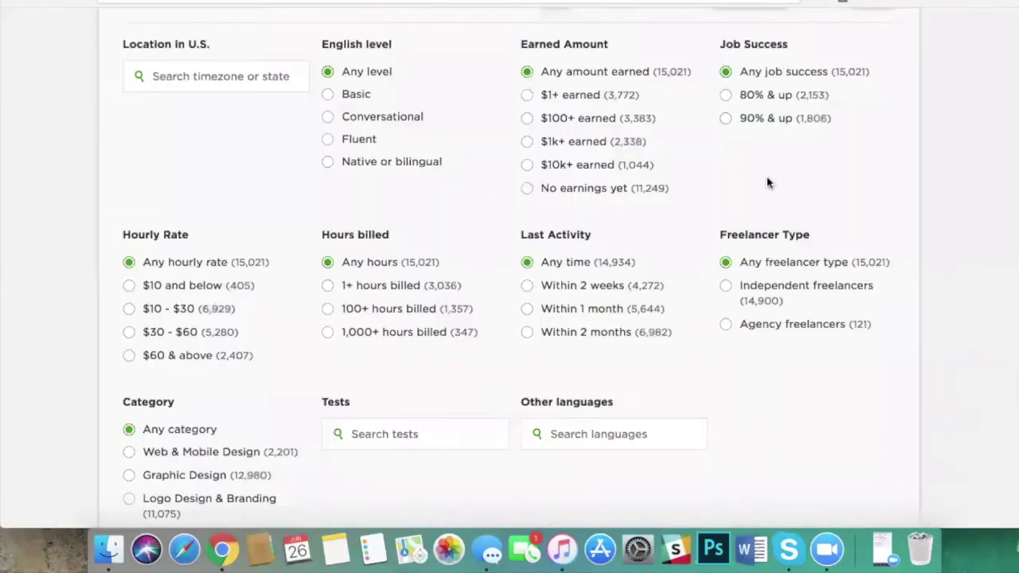
# Step: Switch to Upwork, return to its home page and search the freelancers for Graphic Designer
pyautogui.scroll(5, 767, 176)
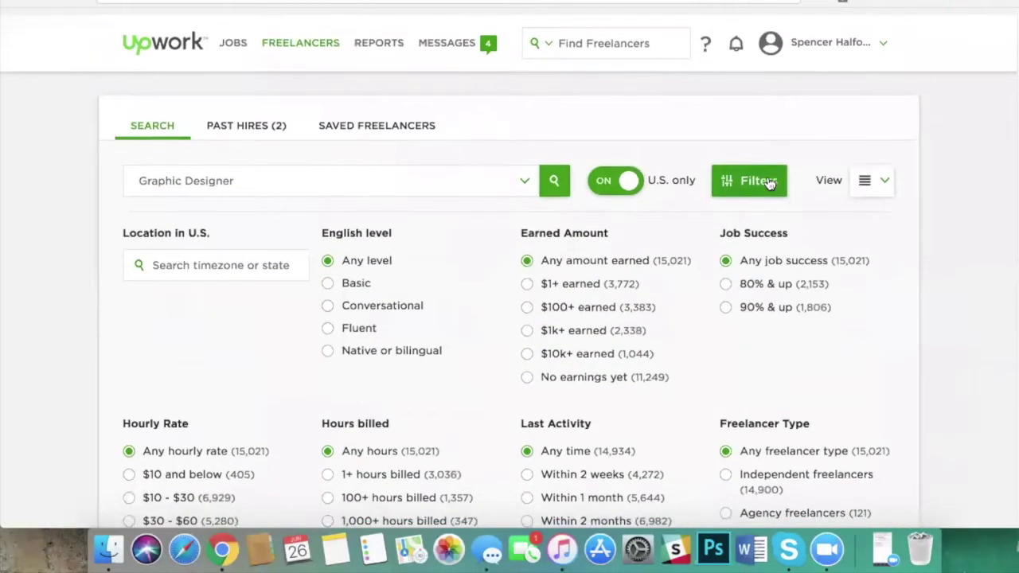
pyautogui.click(179, 39)
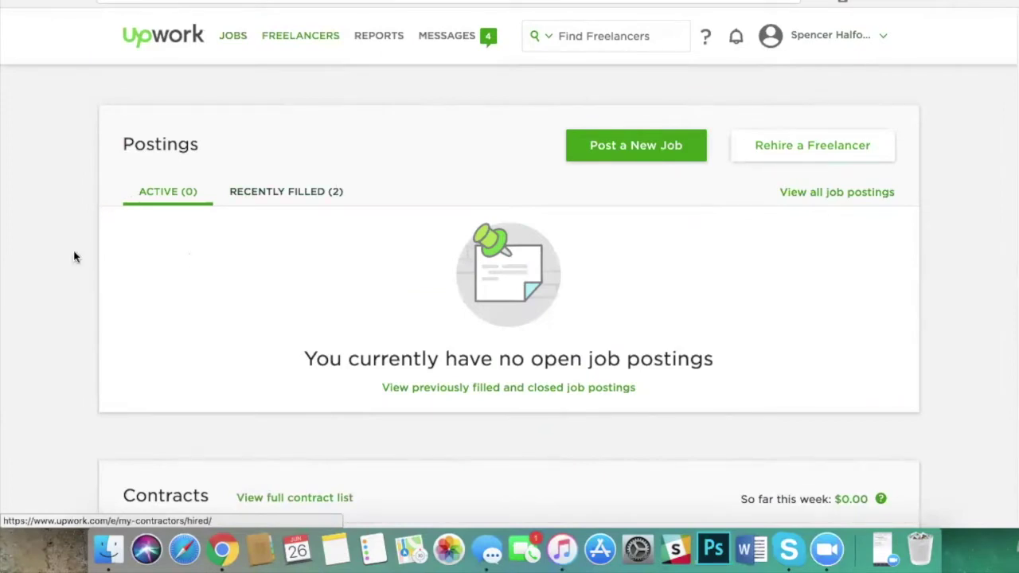
pyautogui.click(587, 36)
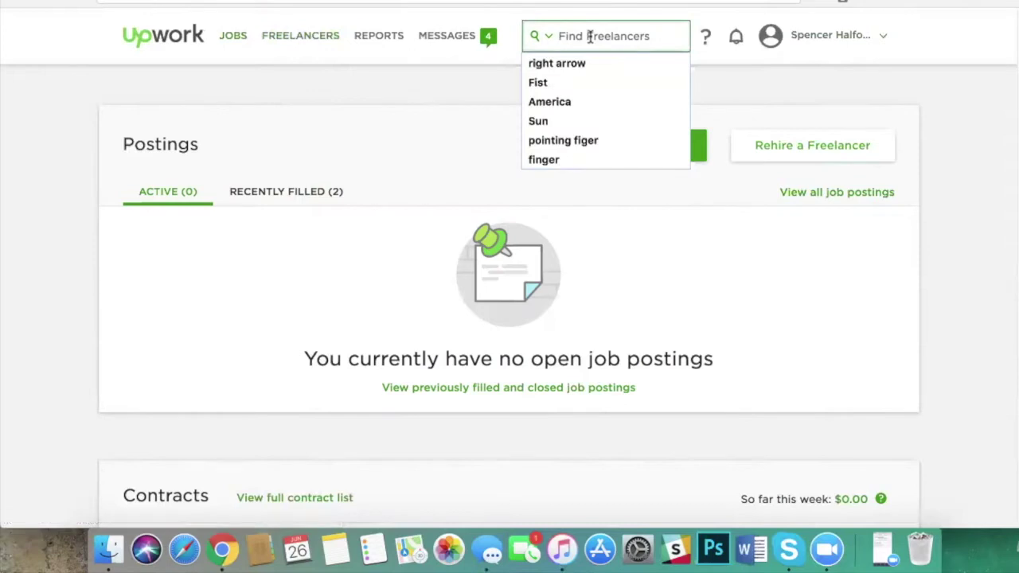
pyautogui.write('grap')
pyautogui.press('Down')
pyautogui.press('Return')
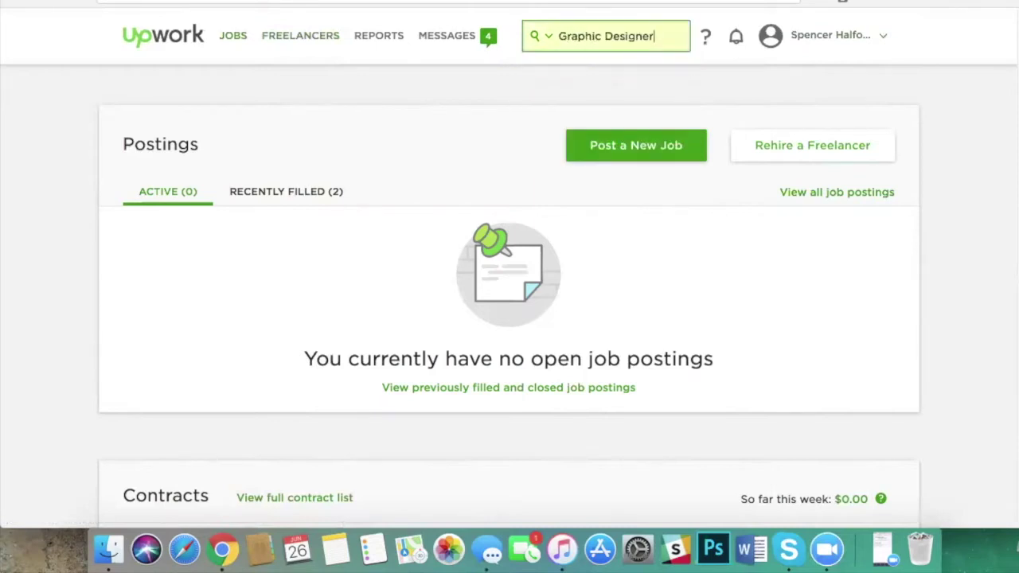
pyautogui.press('Return')
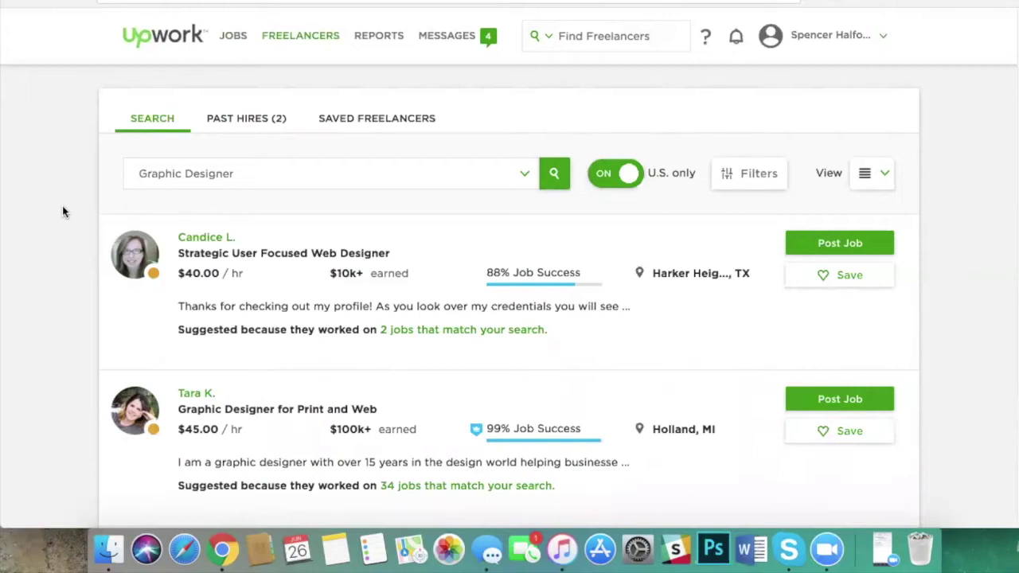
# Step: Look through the graphic designer results, comparing hourly rates, earnings, job success and locations
pyautogui.scroll(-2, 772, 296)
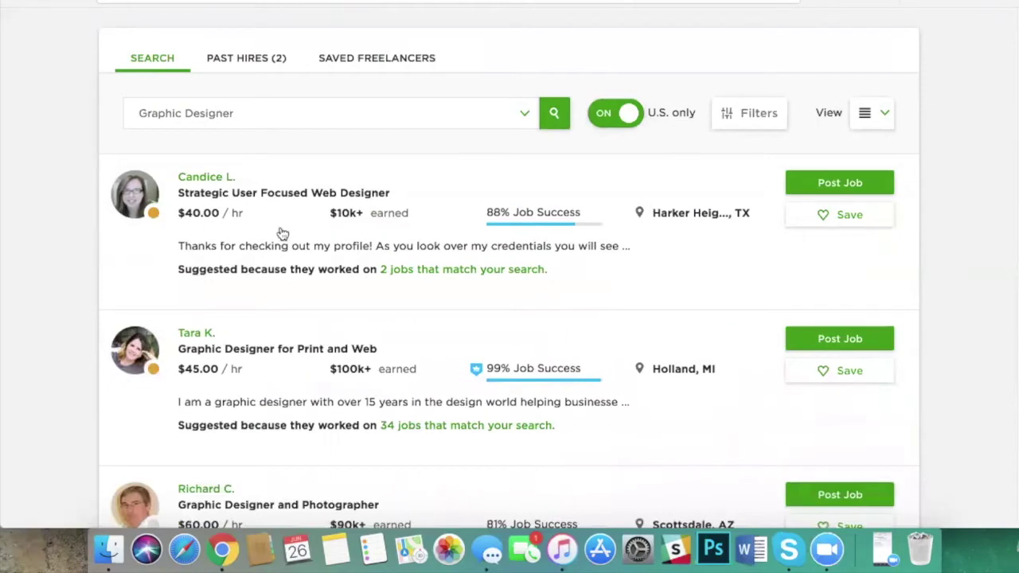
pyautogui.scroll(-3, 107, 371)
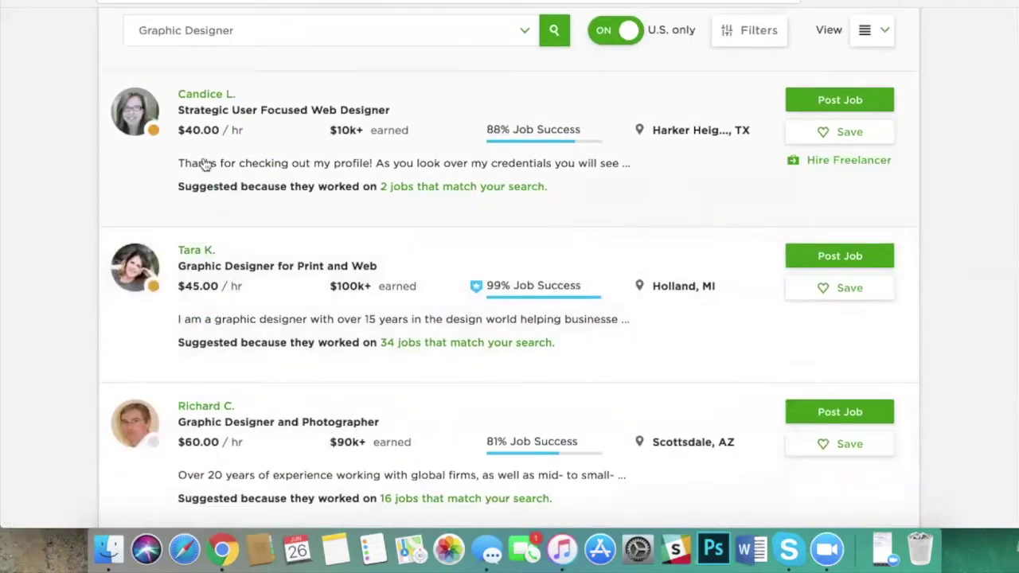
pyautogui.scroll(-7, 111, 520)
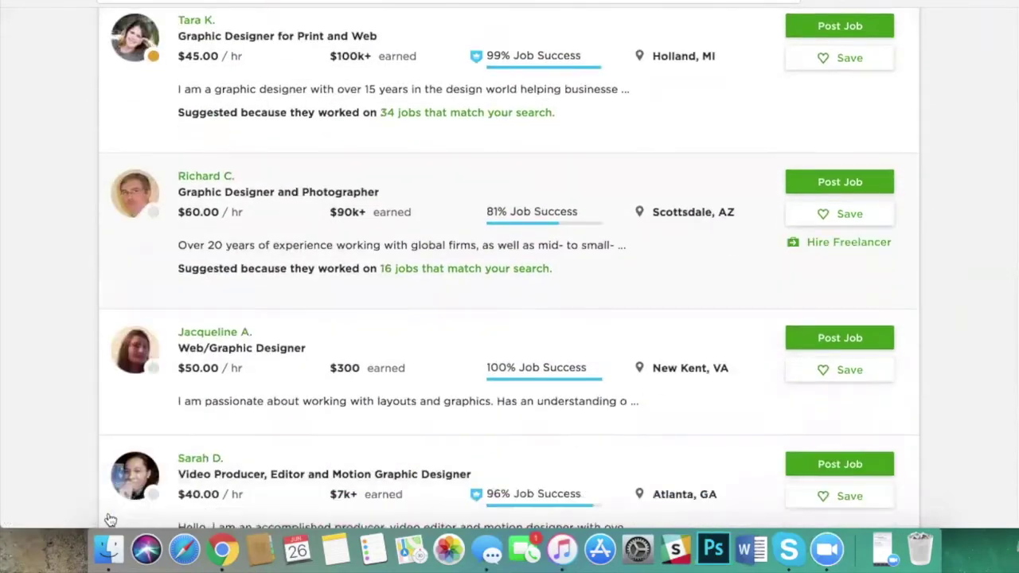
pyautogui.scroll(-10, 110, 520)
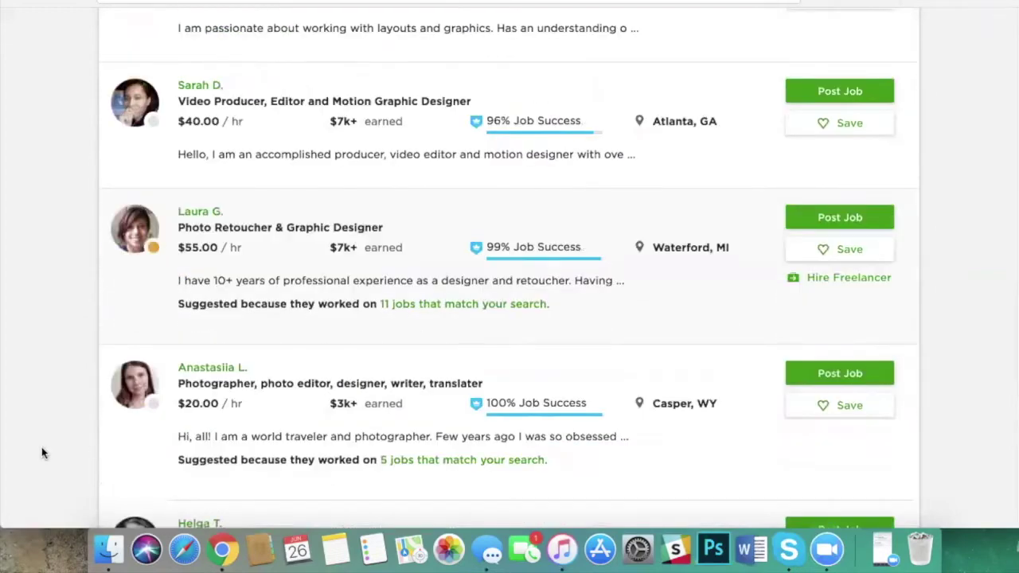
pyautogui.scroll(-4, 42, 452)
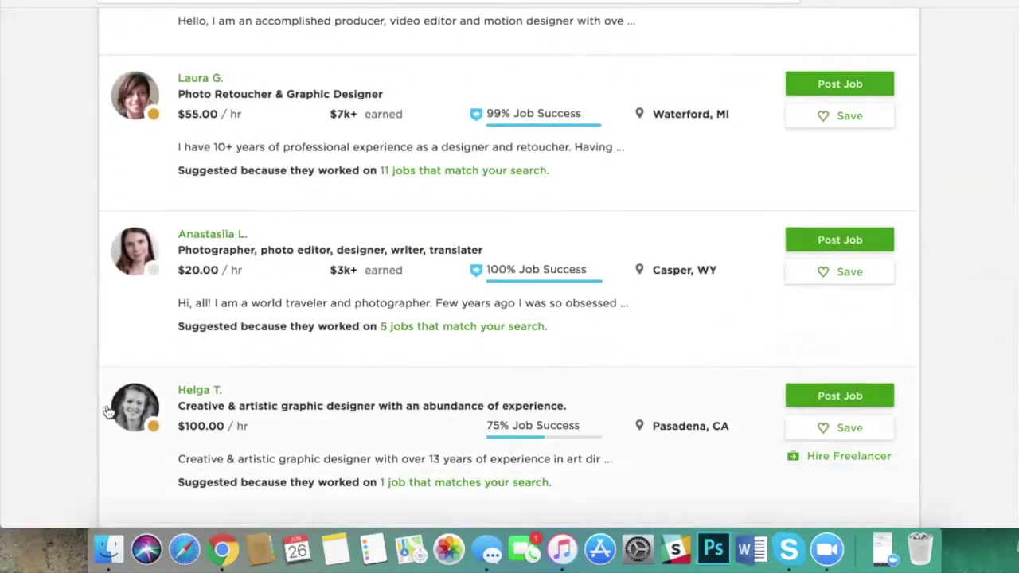
# Step: Filter the freelancer results to the Logo Design & Branding category and view the filtered designers
pyautogui.scroll(20, 108, 411)
pyautogui.click(748, 173)
pyautogui.scroll(-5, 454, 311)
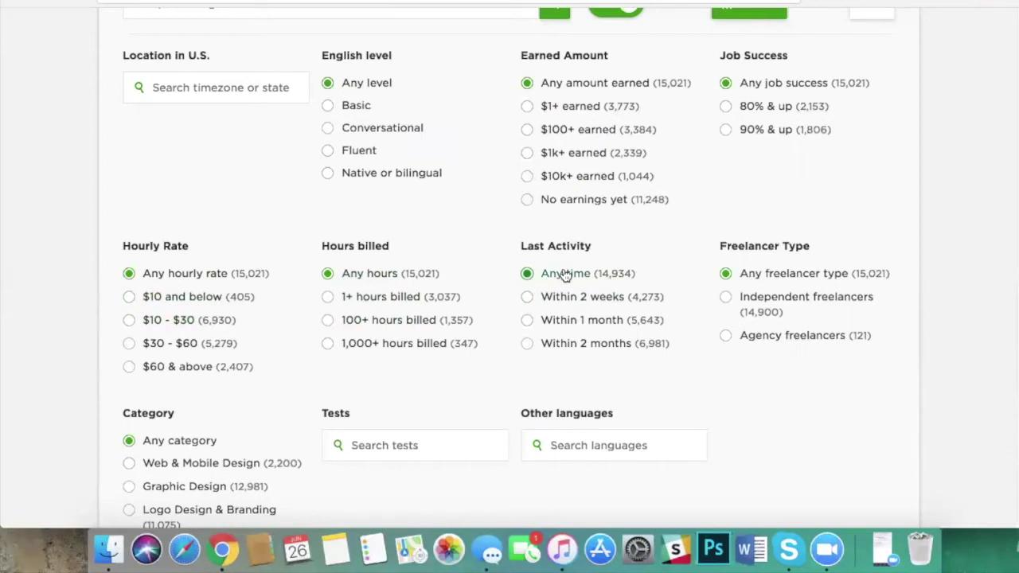
pyautogui.scroll(-1, 660, 247)
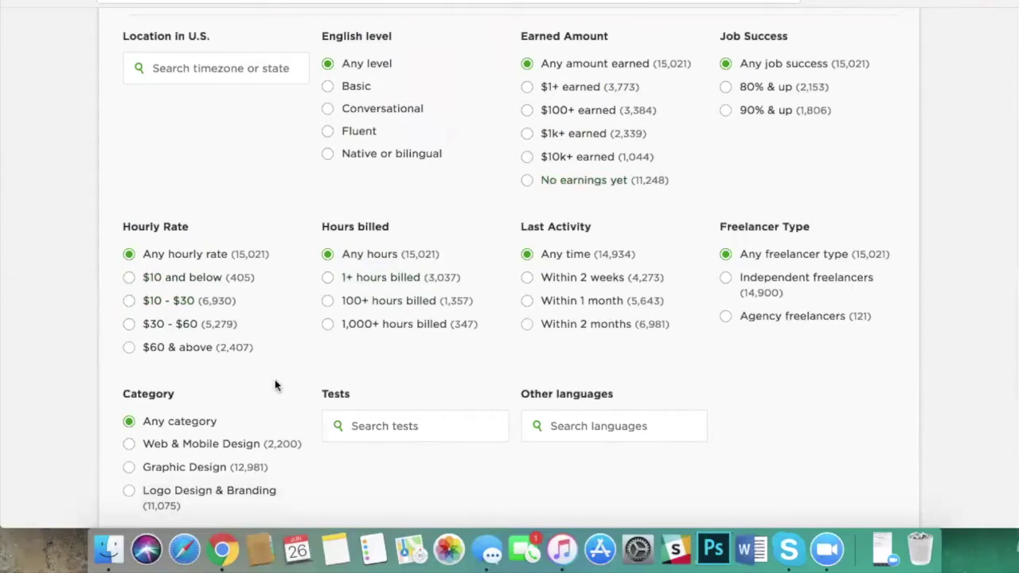
pyautogui.scroll(-3, 277, 401)
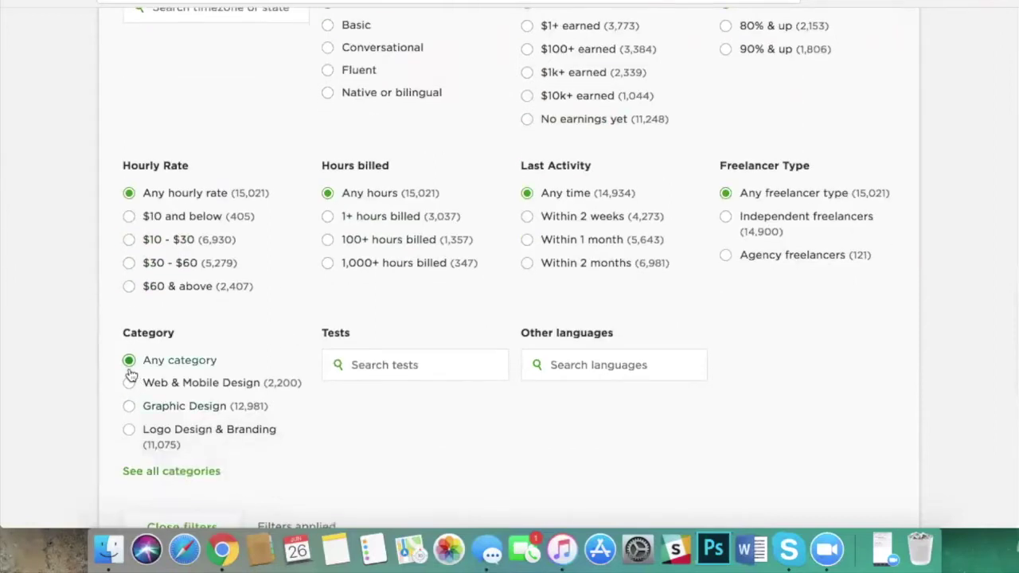
pyautogui.click(128, 429)
pyautogui.scroll(-4, 336, 404)
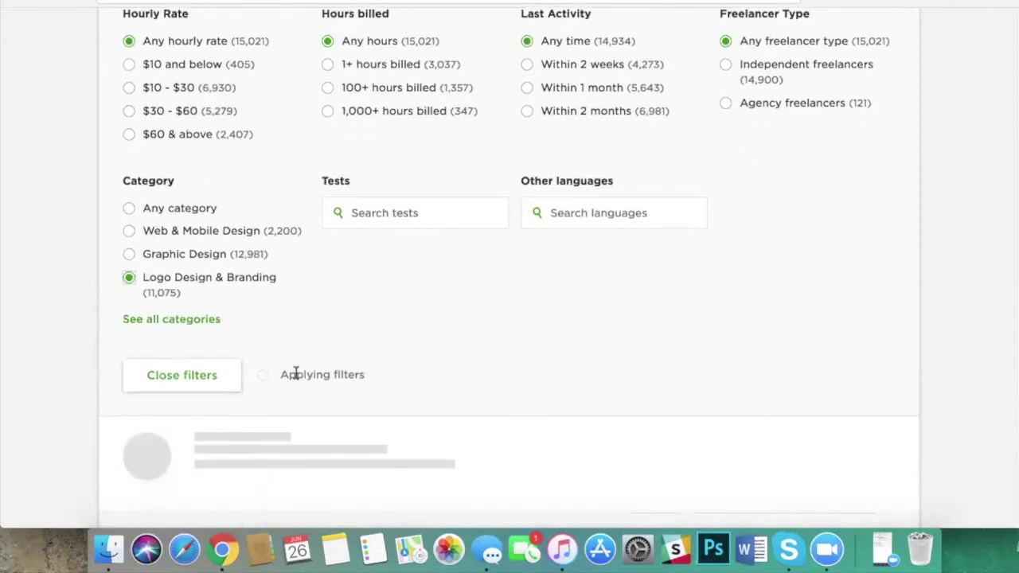
pyautogui.scroll(-3, 296, 375)
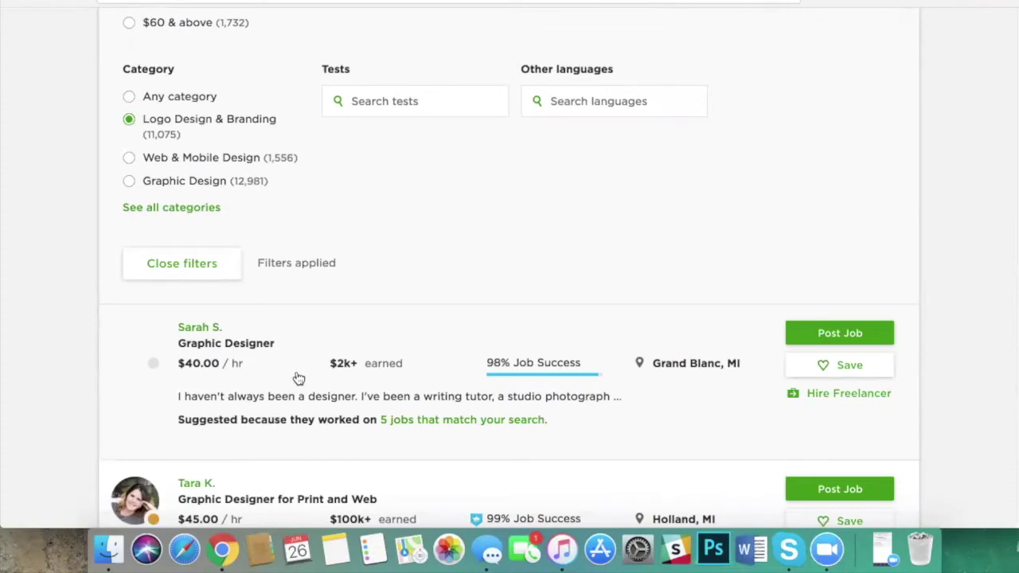
pyautogui.scroll(15, 40, 293)
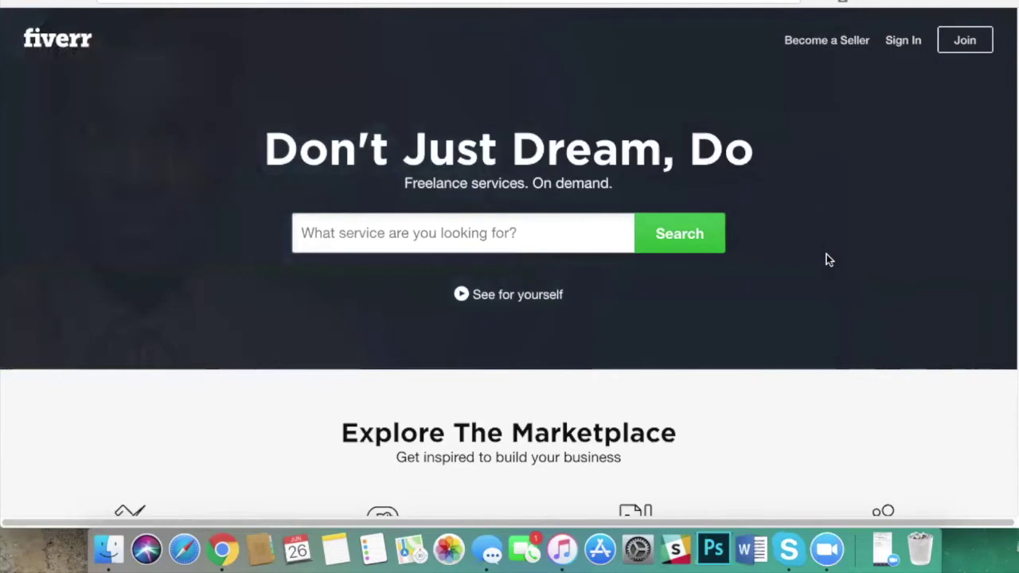
# Step: Switch to Fiverr, open the Digital Marketing category and go to its Influencer Marketing services
pyautogui.scroll(-5, 691, 298)
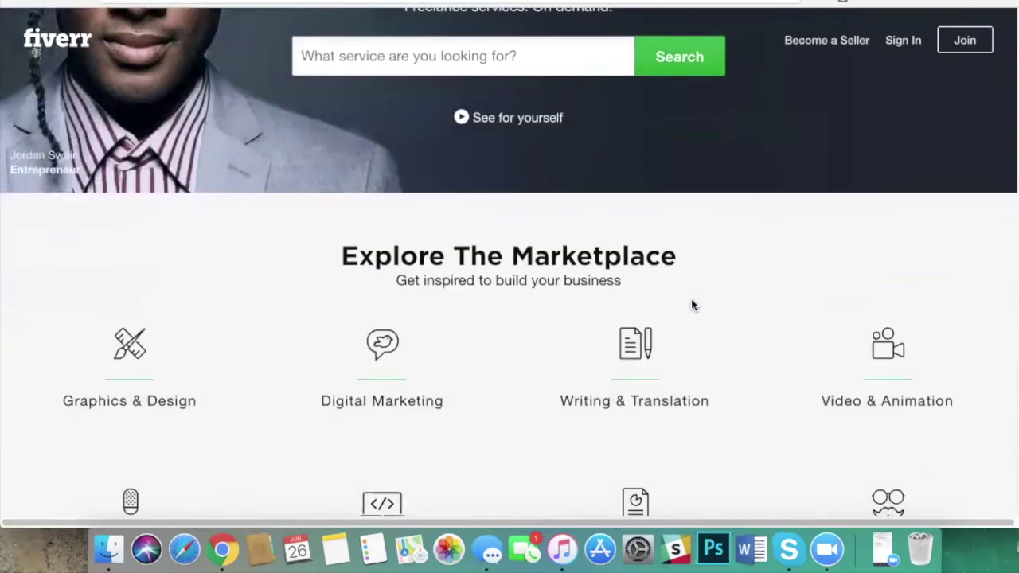
pyautogui.scroll(-5, 692, 307)
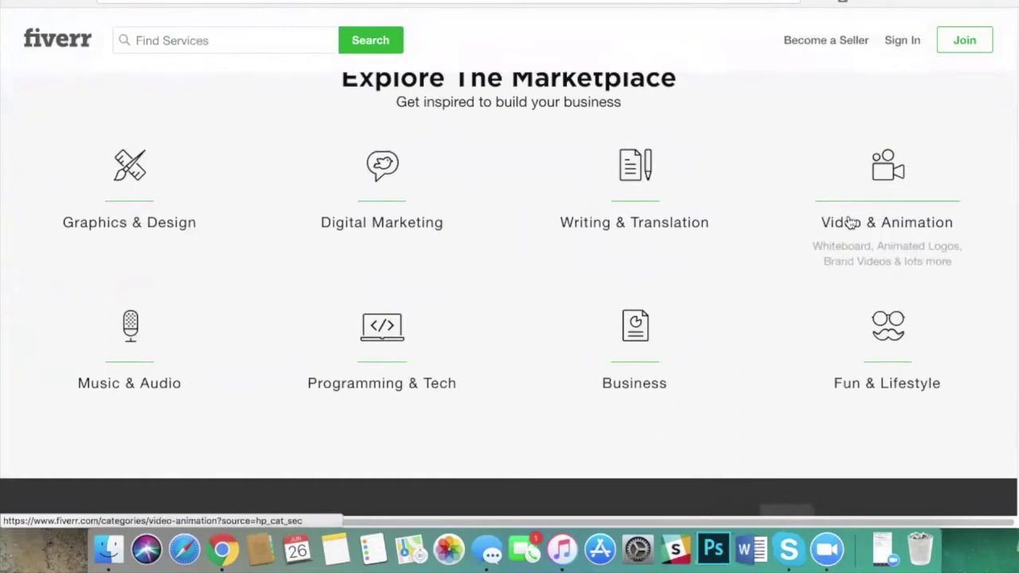
pyautogui.click(390, 226)
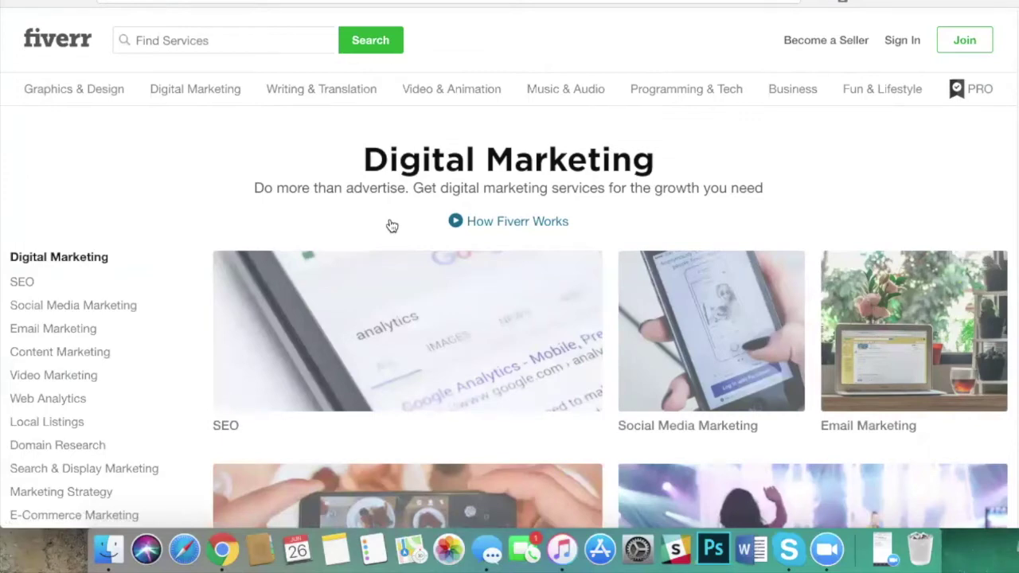
pyautogui.scroll(-3, 239, 189)
pyautogui.scroll(-2, 241, 192)
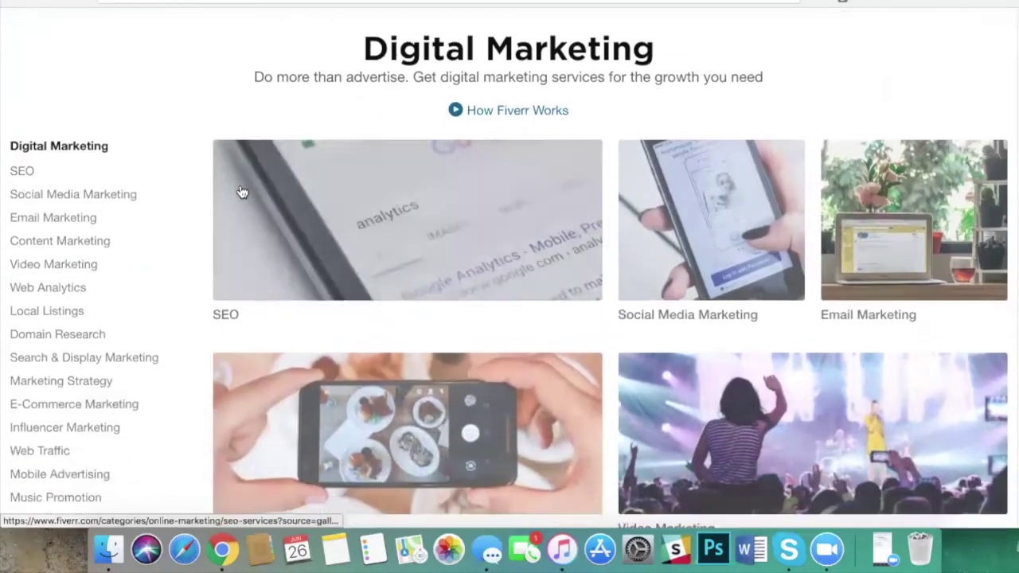
pyautogui.click(89, 390)
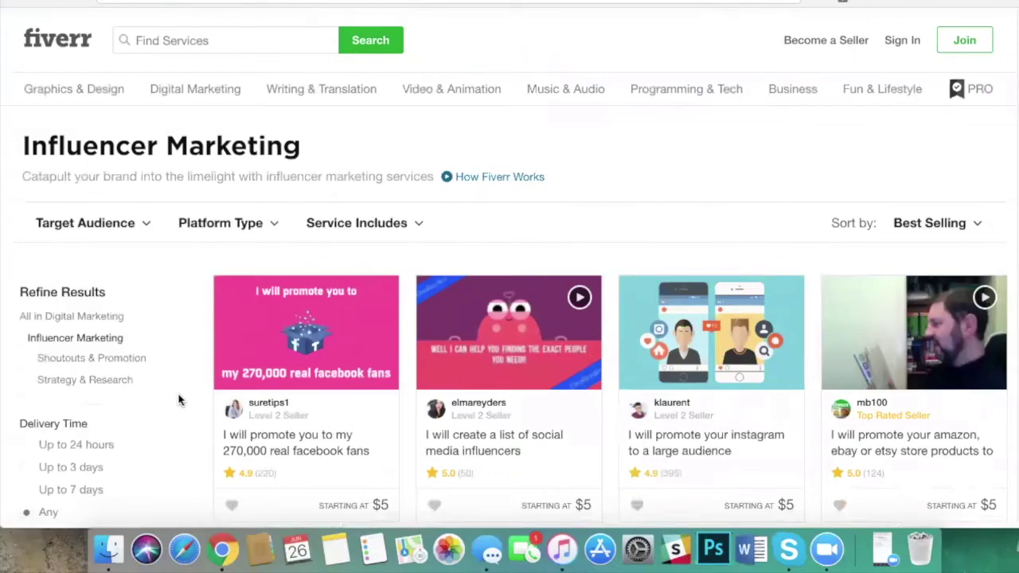
# Step: Look through the Influencer Marketing listings, comparing the services offered, seller ratings and starting prices
pyautogui.scroll(-5, 181, 401)
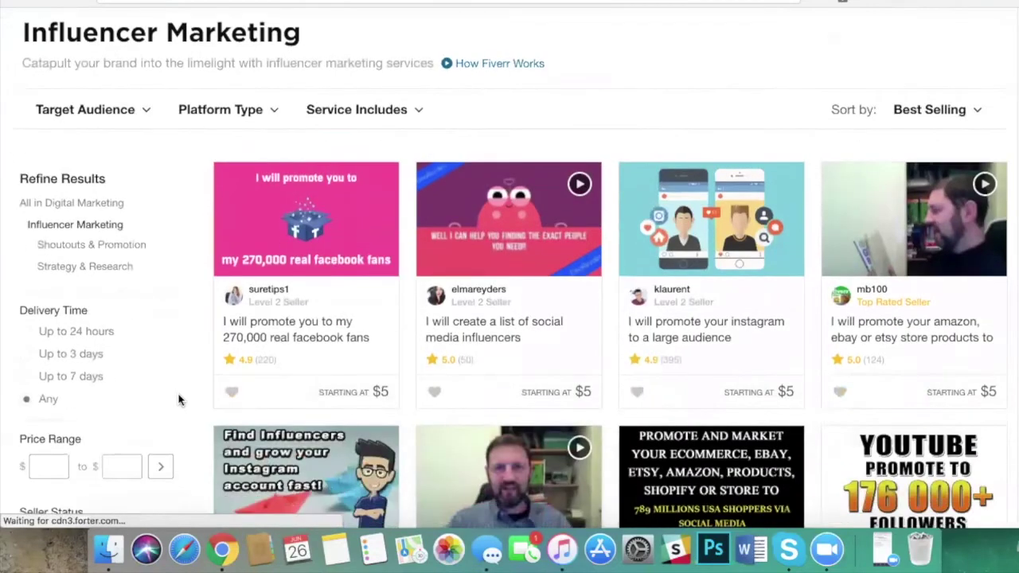
pyautogui.scroll(-4, 187, 404)
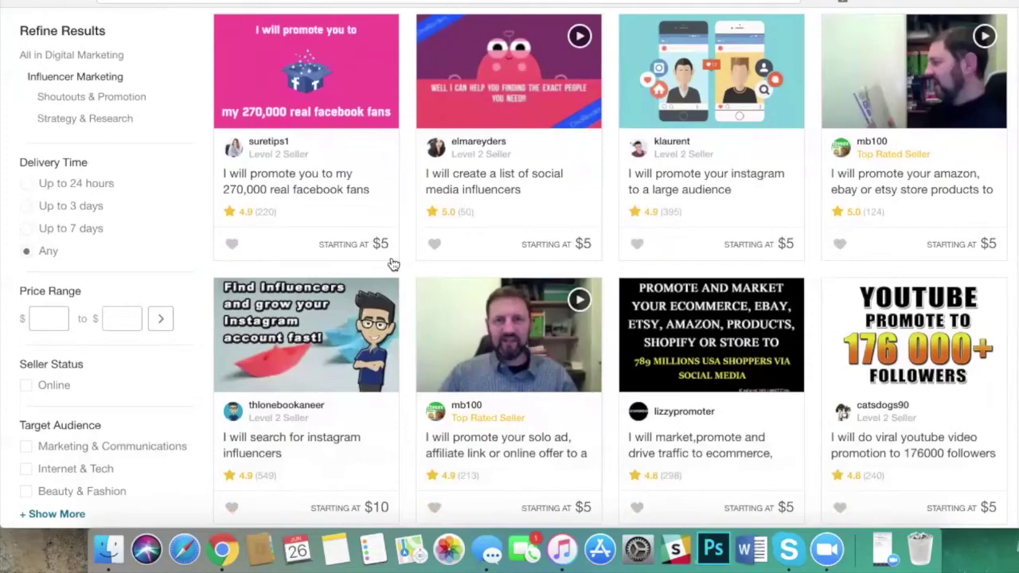
pyautogui.scroll(-3, 442, 402)
pyautogui.scroll(-3, 440, 400)
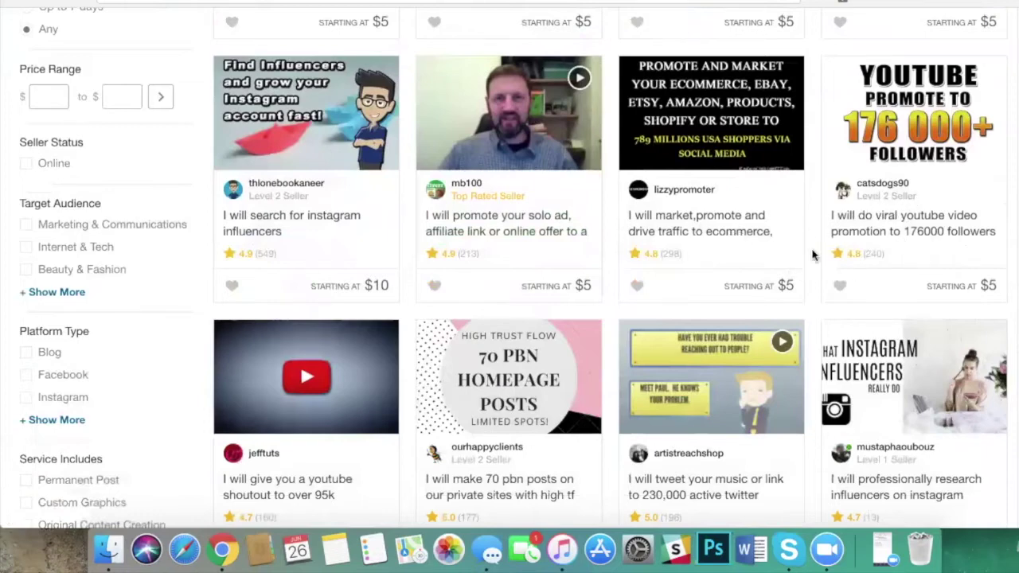
pyautogui.scroll(-3, 812, 255)
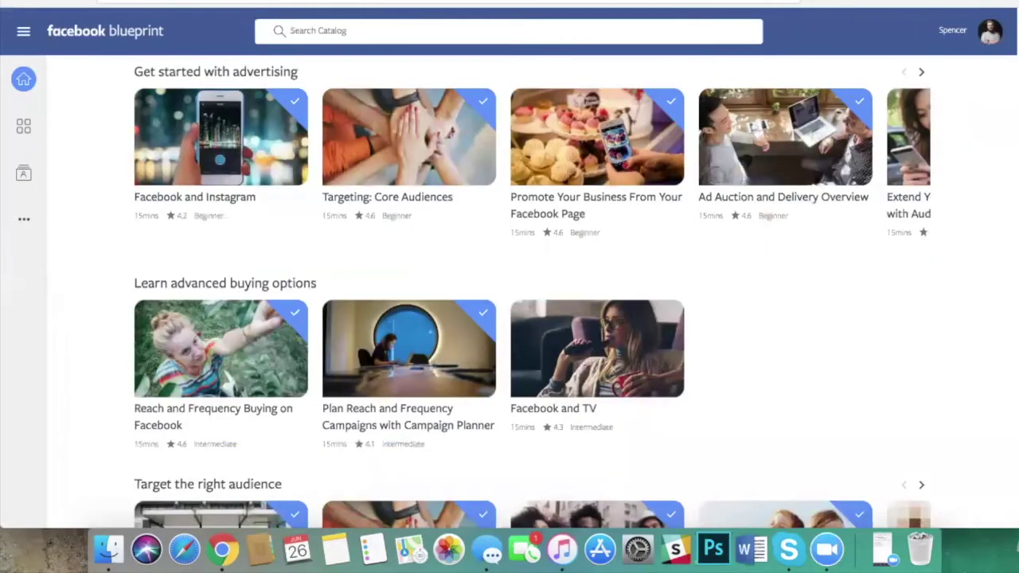
pyautogui.click(458, 3)
pyautogui.write('blue')
pyautogui.press('BackSpace')
pyautogui.press('BackSpace')
pyautogui.press('BackSpace')
pyautogui.press('BackSpace')
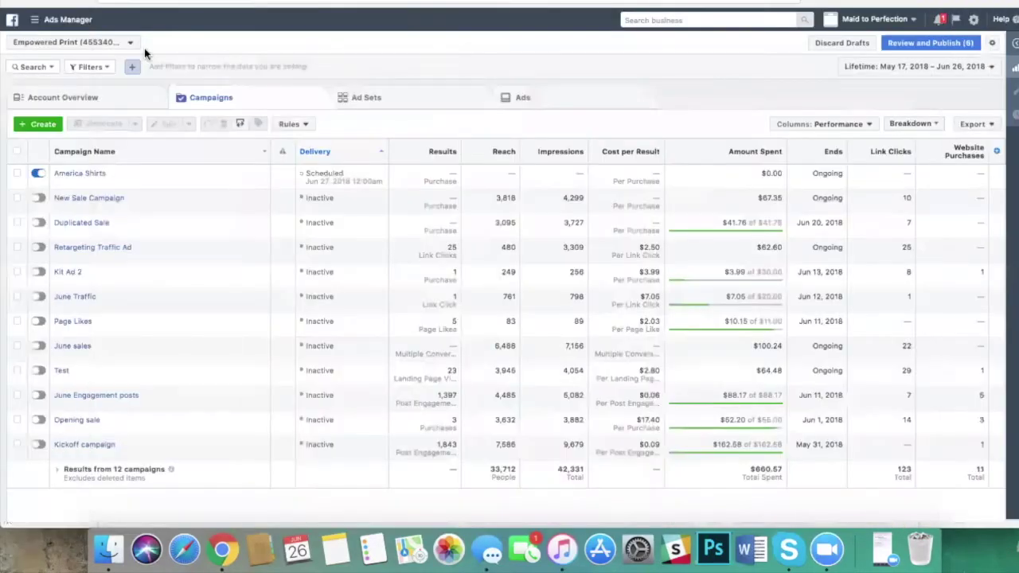
# Step: Go to the Empowered Print Facebook page through its business in Business Manager and dismiss the Page Education tips
pyautogui.click(48, 23)
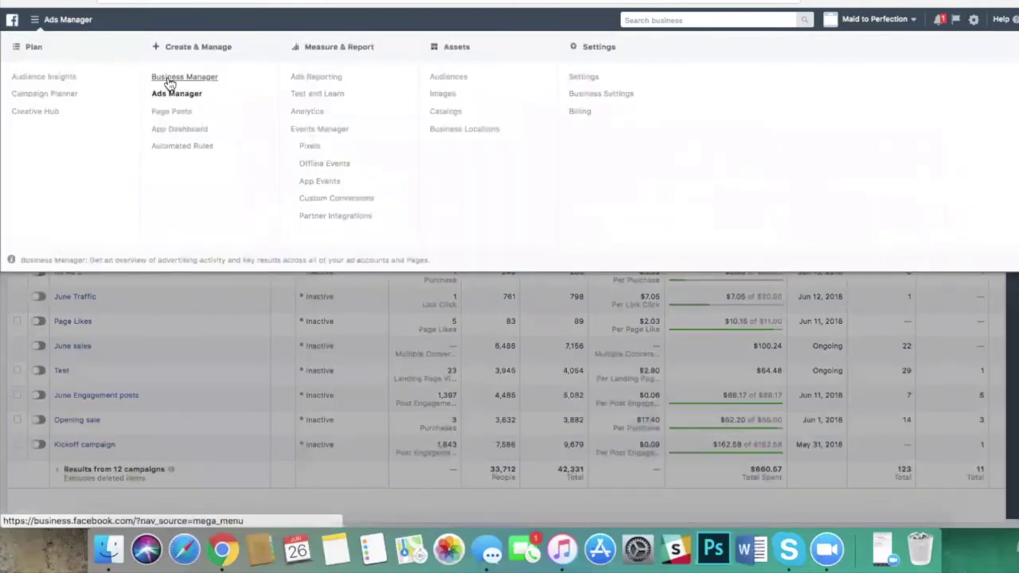
pyautogui.click(168, 80)
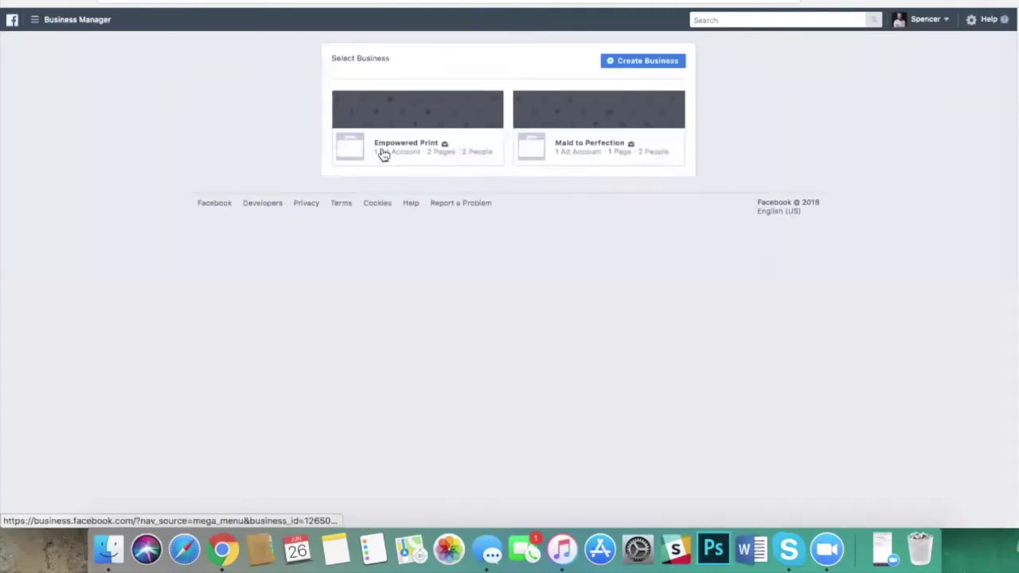
pyautogui.click(401, 151)
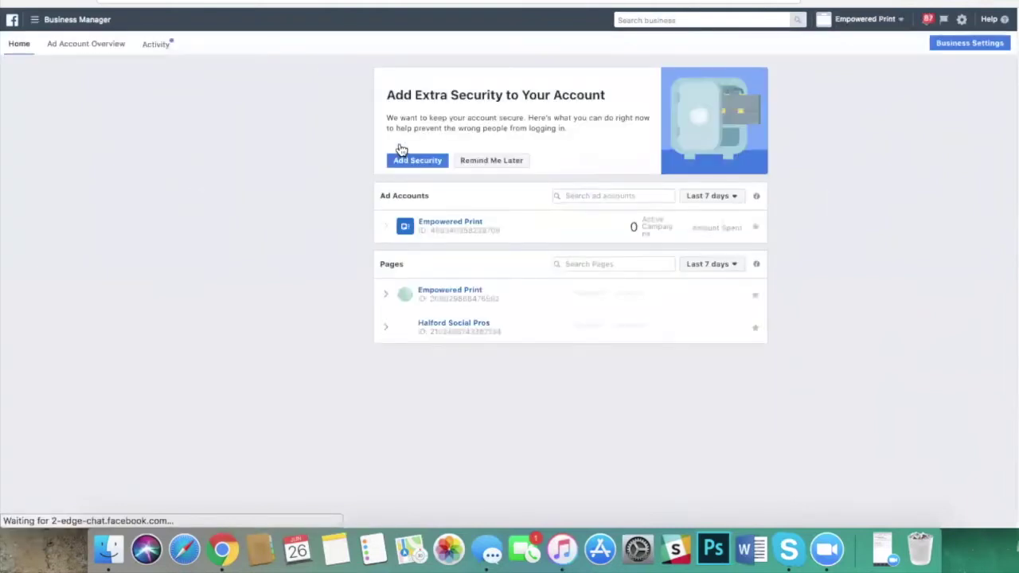
pyautogui.click(438, 293)
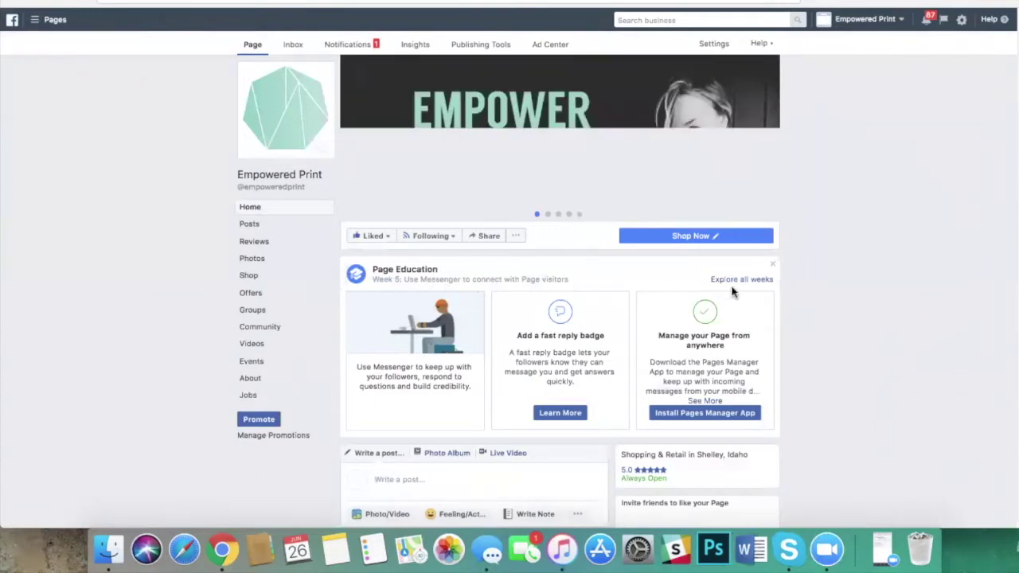
pyautogui.click(773, 266)
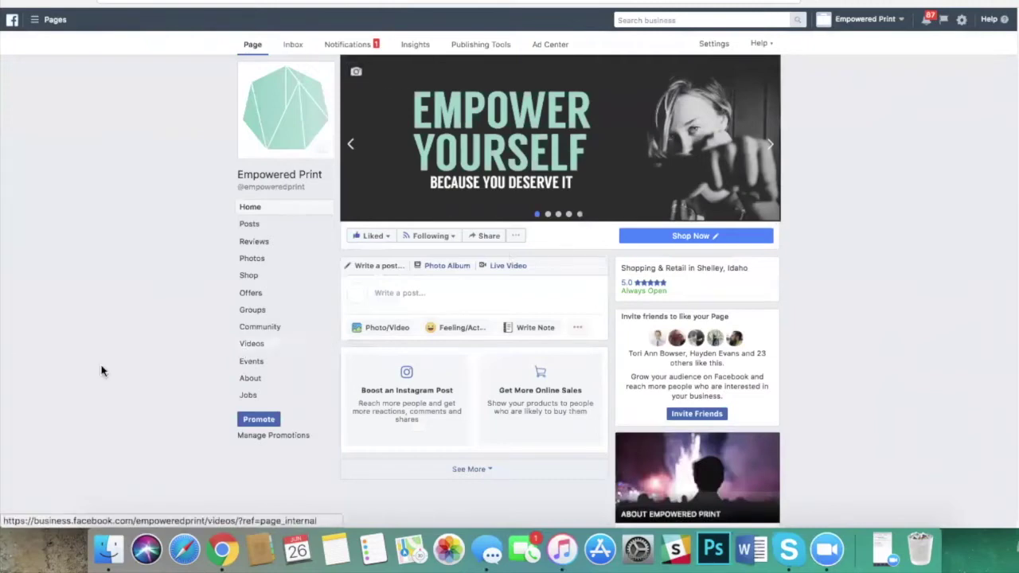
# Step: View the page's promotion goals and the boost settings of the post with the patriotic shirts, leaving both without promoting
pyautogui.click(247, 425)
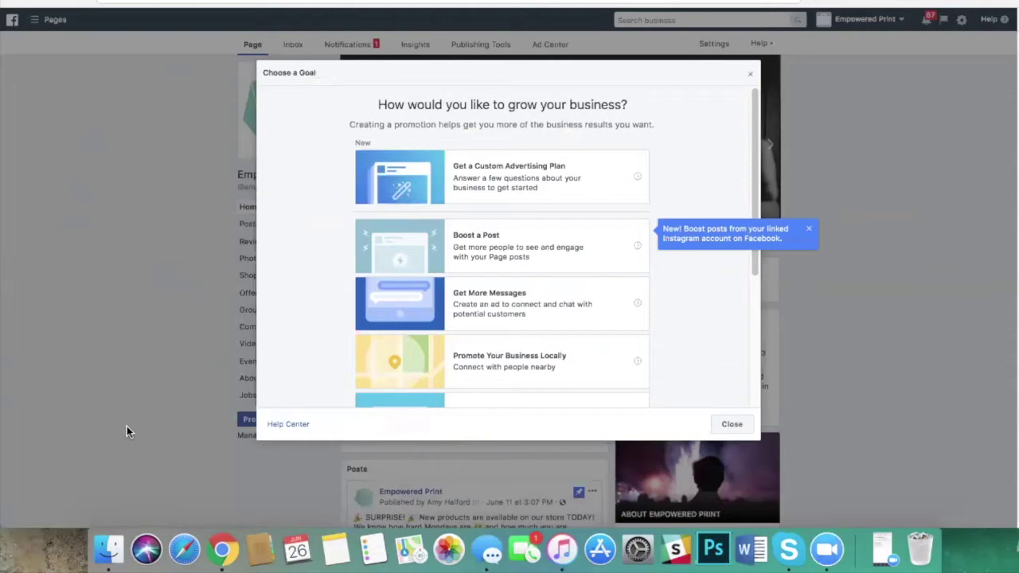
pyautogui.click(728, 424)
pyautogui.scroll(-10, 826, 405)
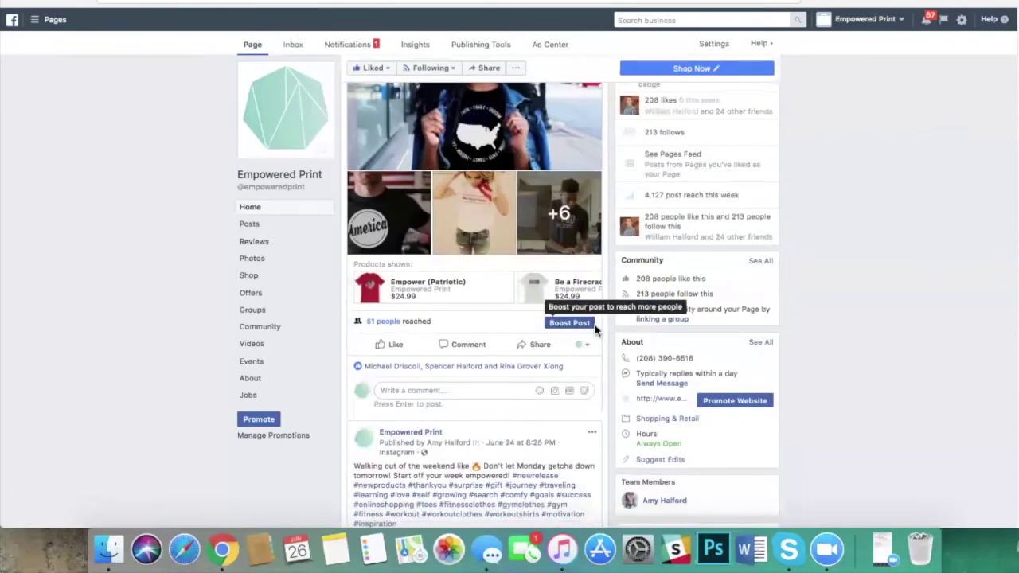
pyautogui.click(591, 324)
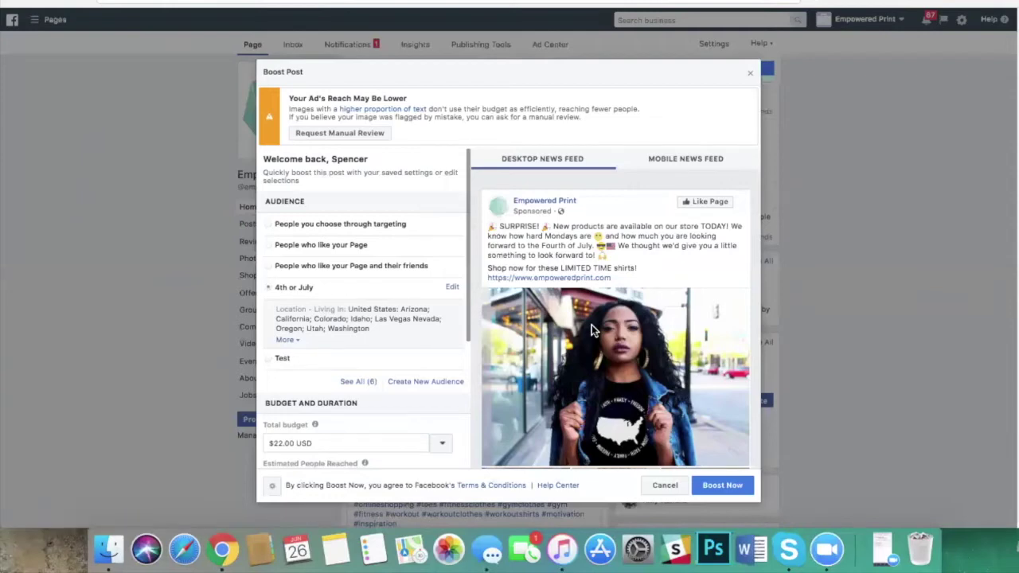
pyautogui.click(750, 76)
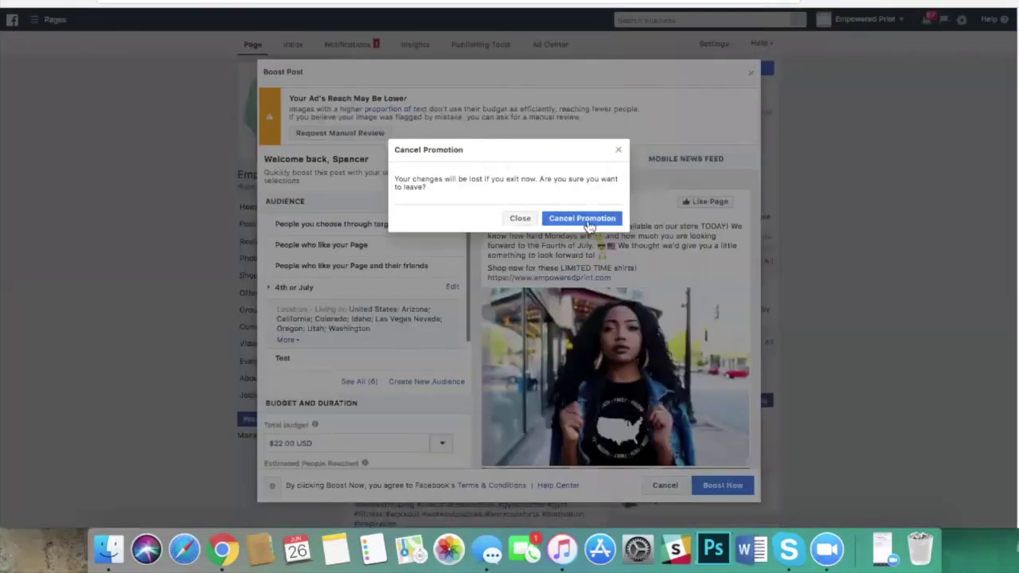
pyautogui.click(580, 221)
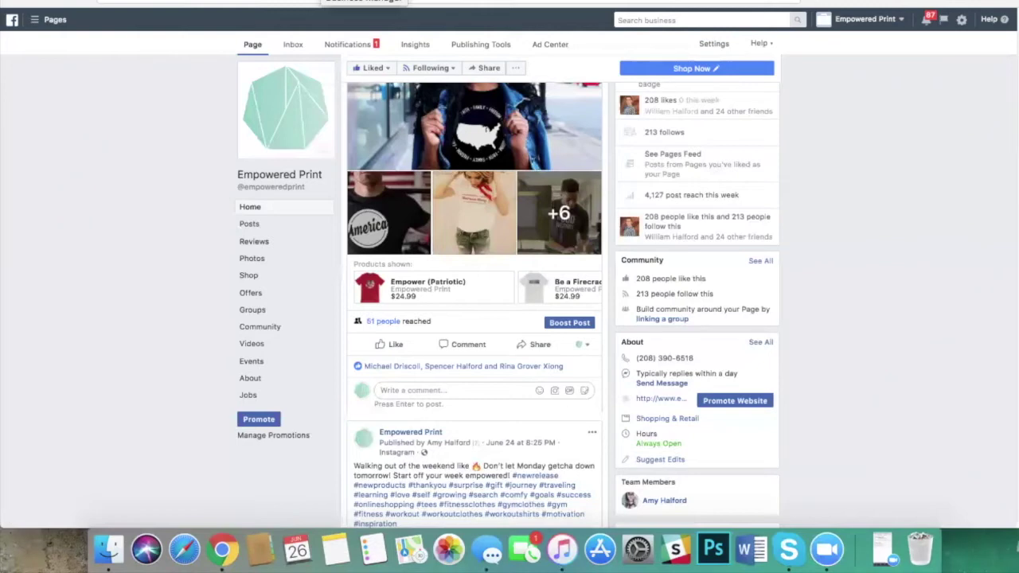
# Step: Return to the Empowered Print business in Business Manager and open its Ads Manager
pyautogui.click(363, 2)
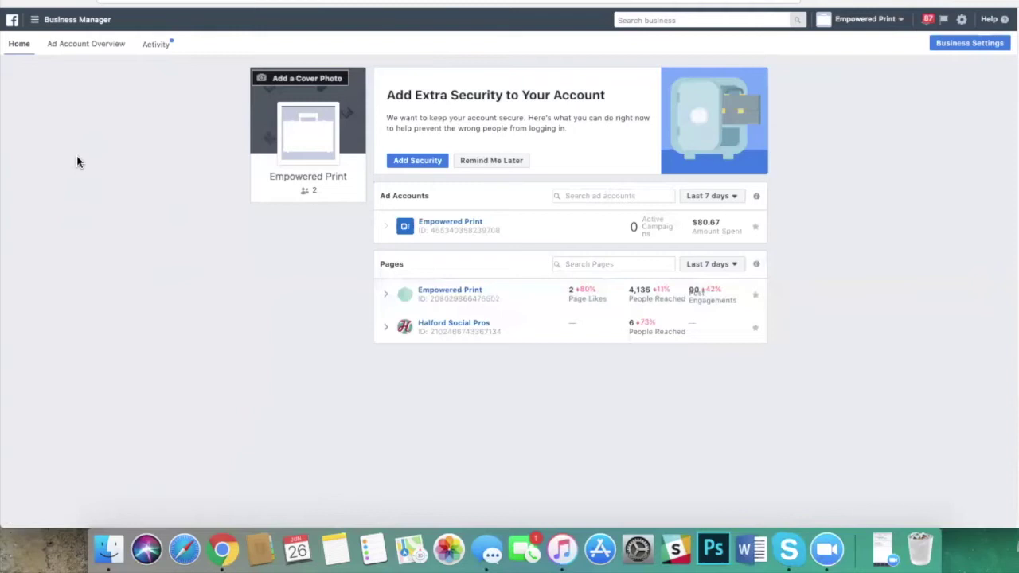
pyautogui.click(82, 22)
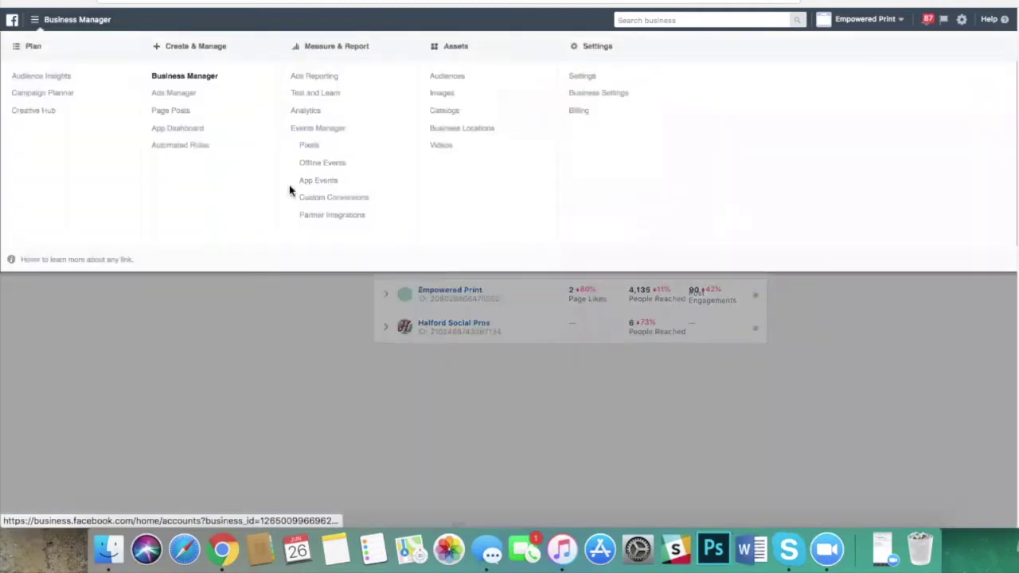
pyautogui.click(183, 97)
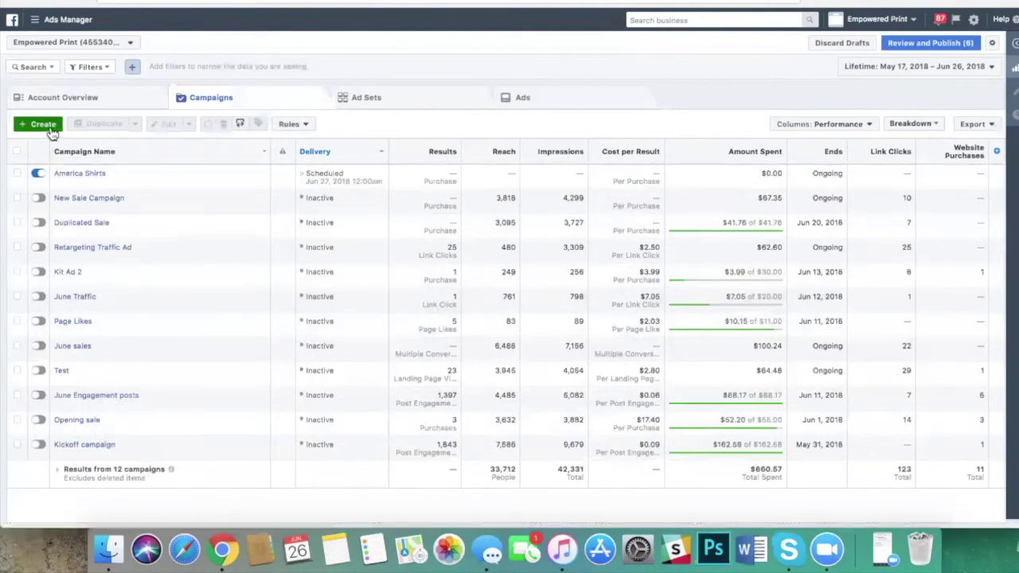
# Step: Look through the campaign objectives available for a new campaign and close the quick creation dialog without saving
pyautogui.click(44, 125)
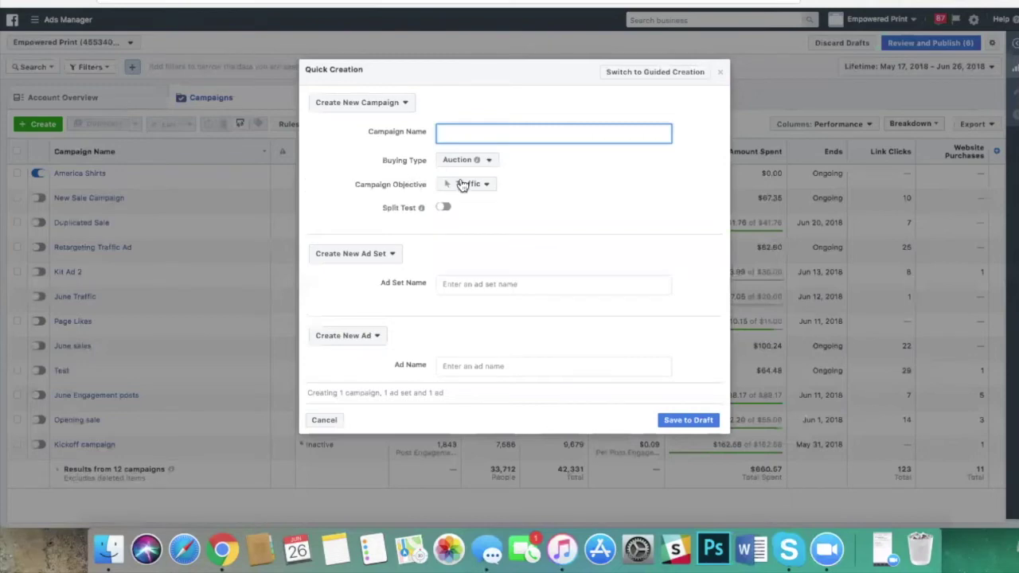
pyautogui.click(485, 190)
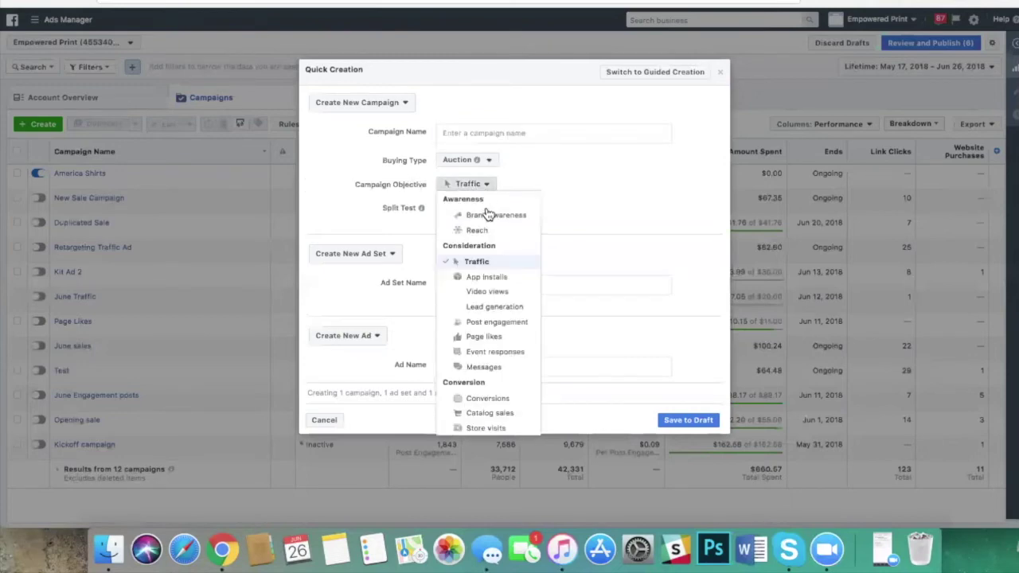
pyautogui.click(542, 198)
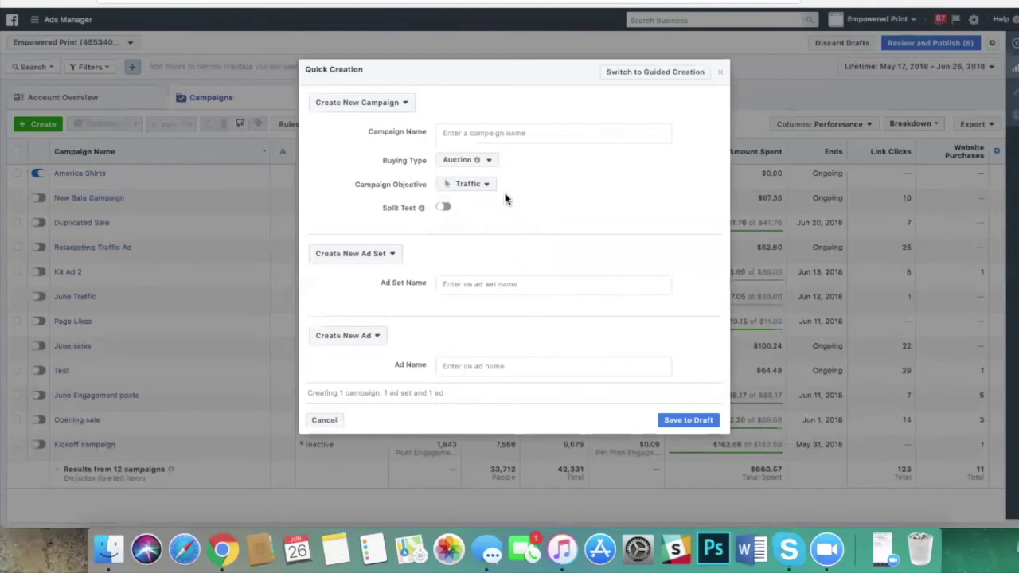
pyautogui.click(454, 190)
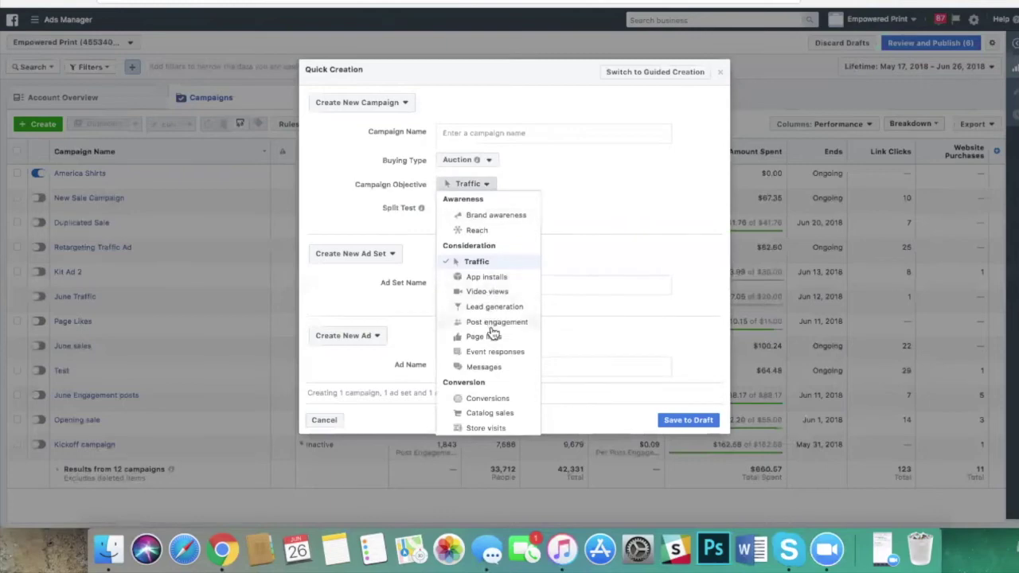
pyautogui.click(590, 220)
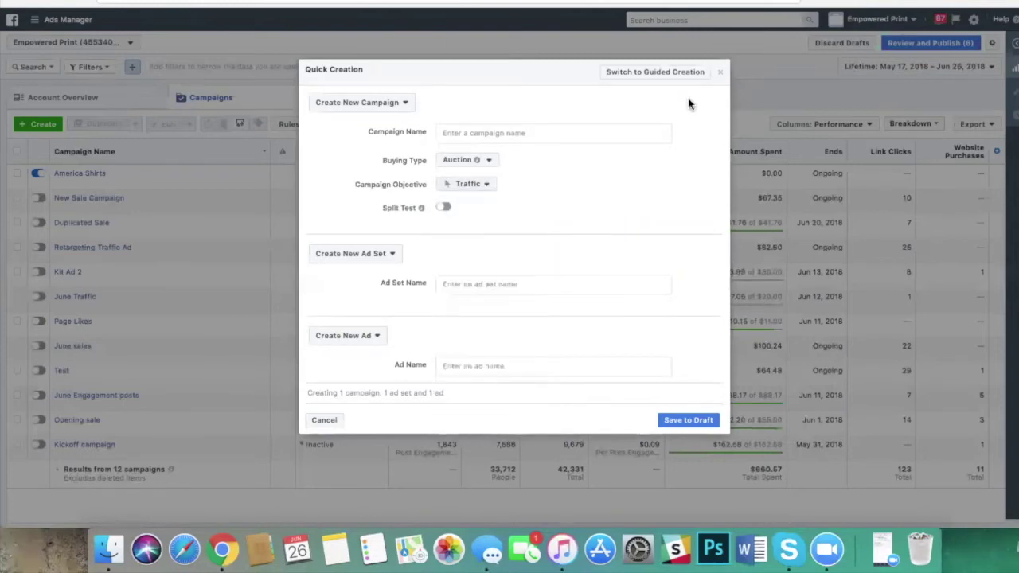
pyautogui.click(720, 72)
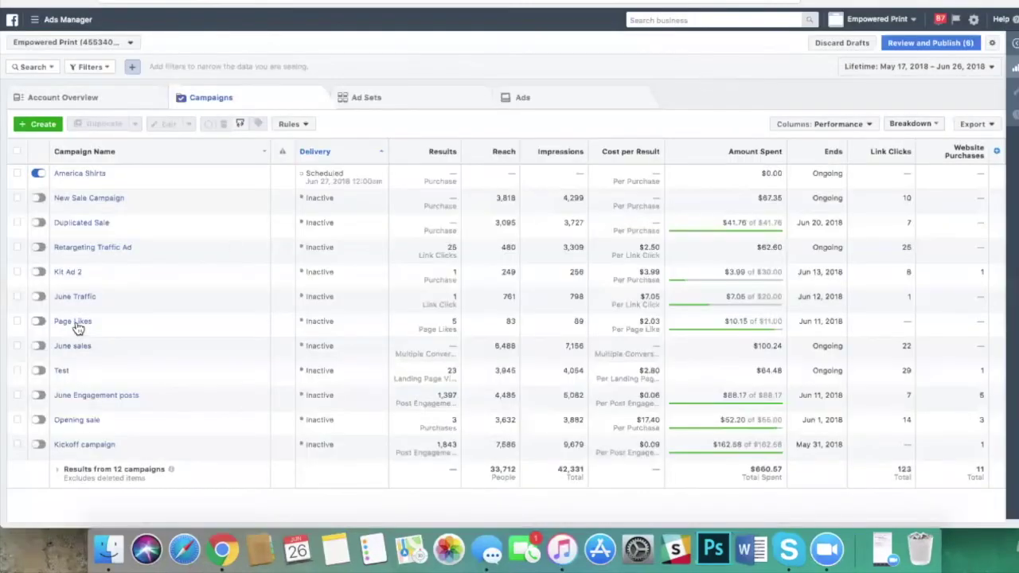
# Step: Open the Page Likes campaign and bring up its Page Likes ad set for editing
pyautogui.moveTo(78, 326)
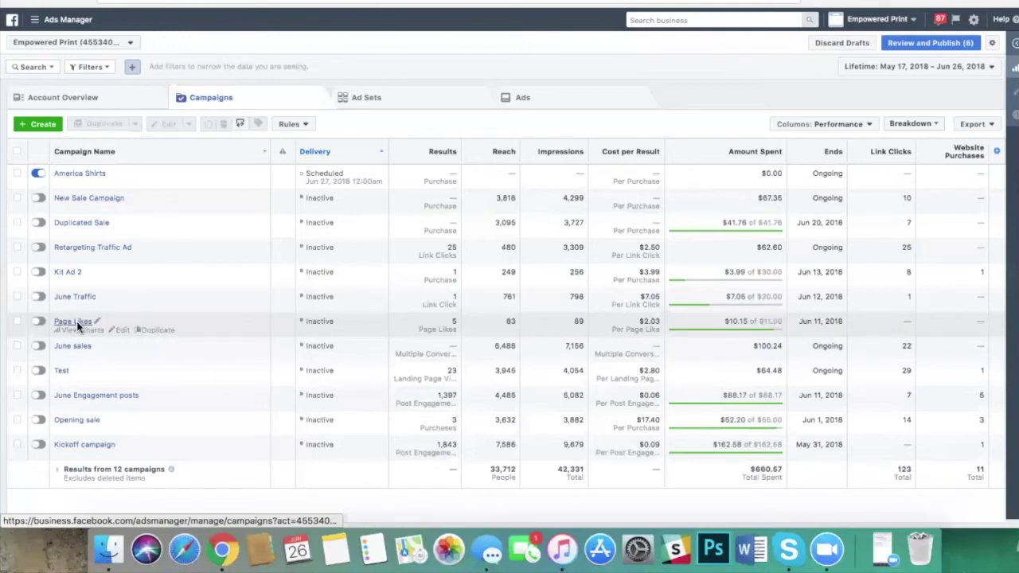
pyautogui.click(76, 323)
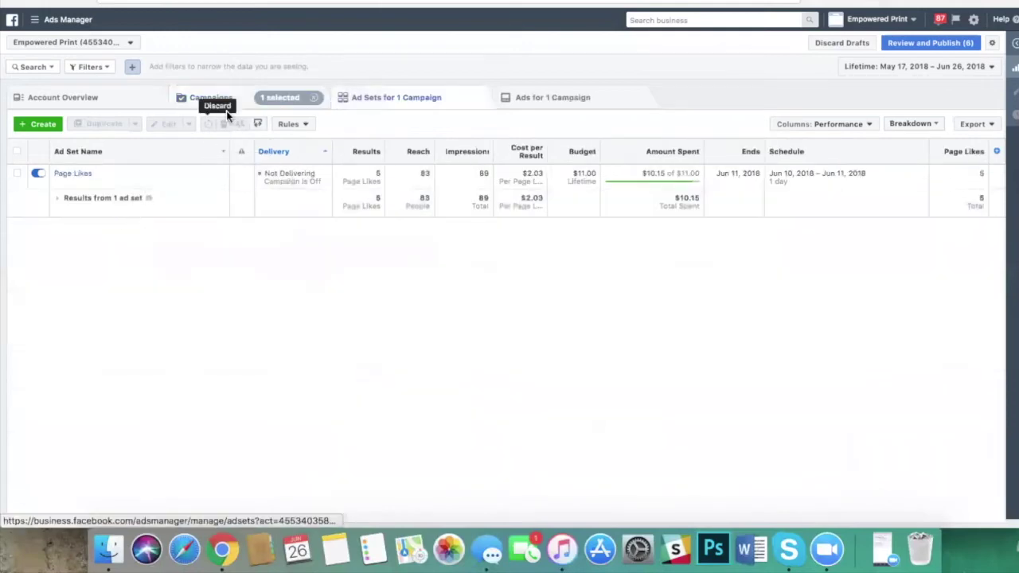
pyautogui.moveTo(132, 178)
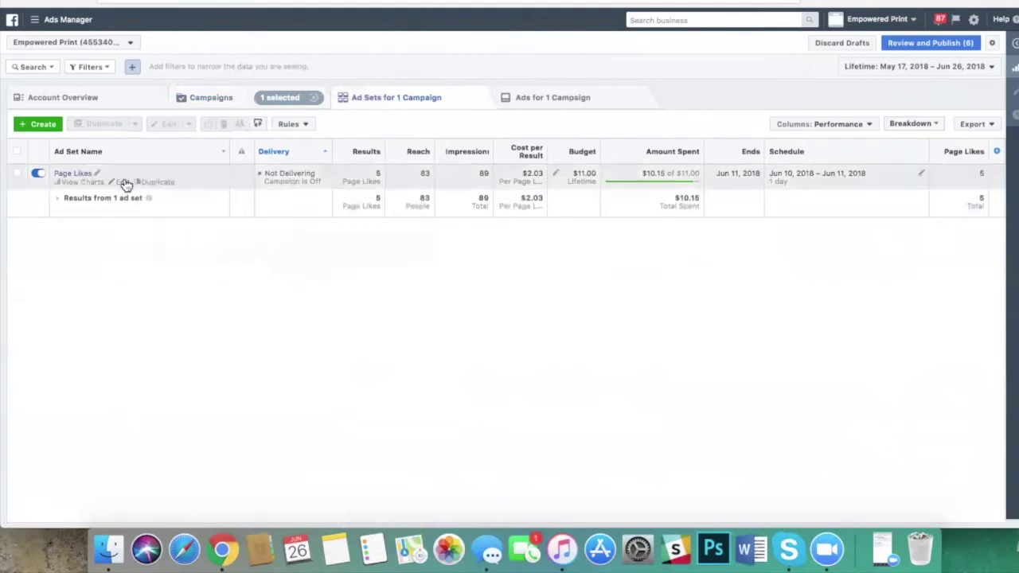
pyautogui.click(119, 181)
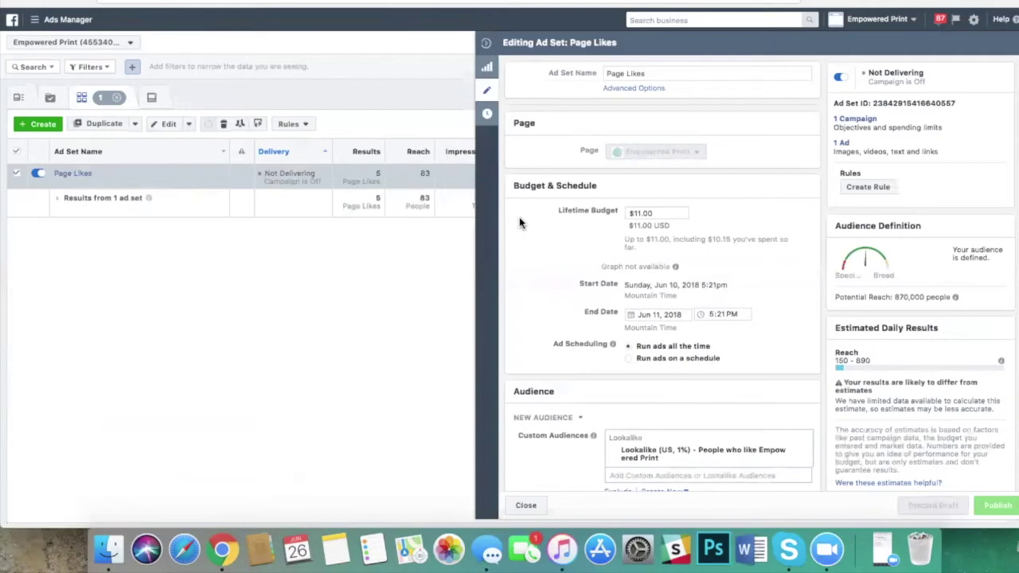
# Step: Review the ad set's budget, schedule, custom audience, location, age, gender and detailed targeting settings
pyautogui.scroll(-1, 537, 300)
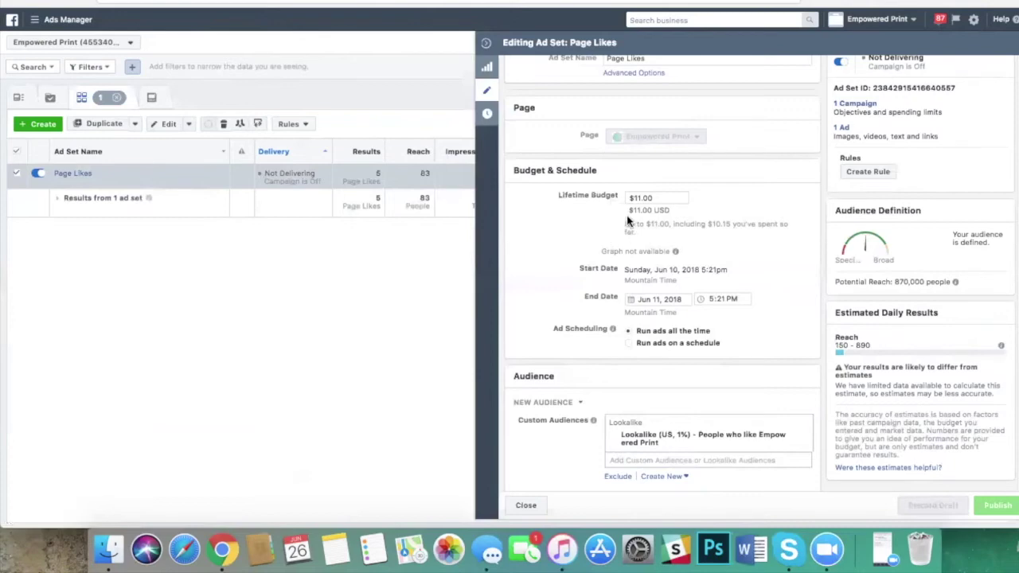
pyautogui.scroll(-1, 635, 344)
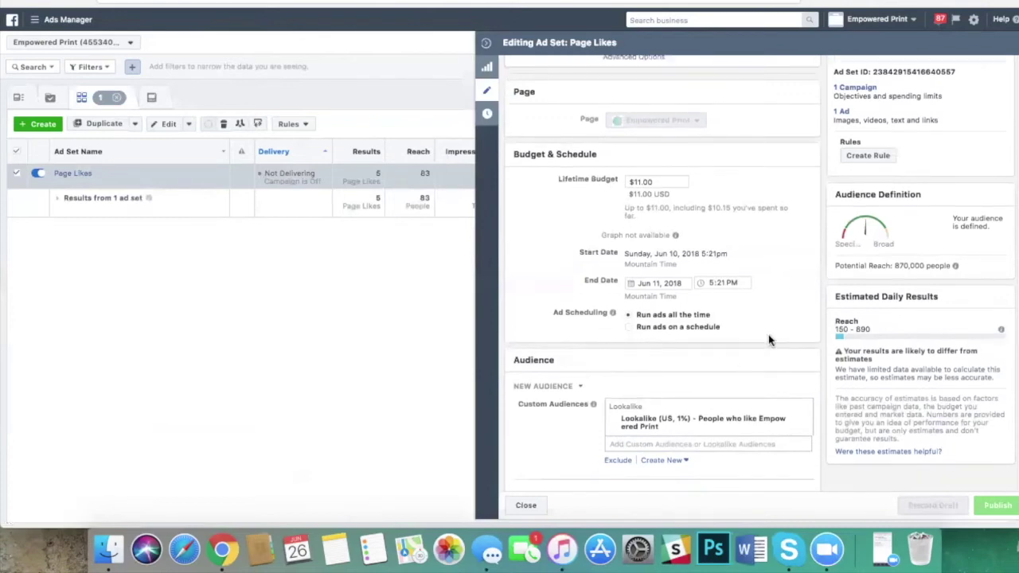
pyautogui.scroll(-1, 768, 340)
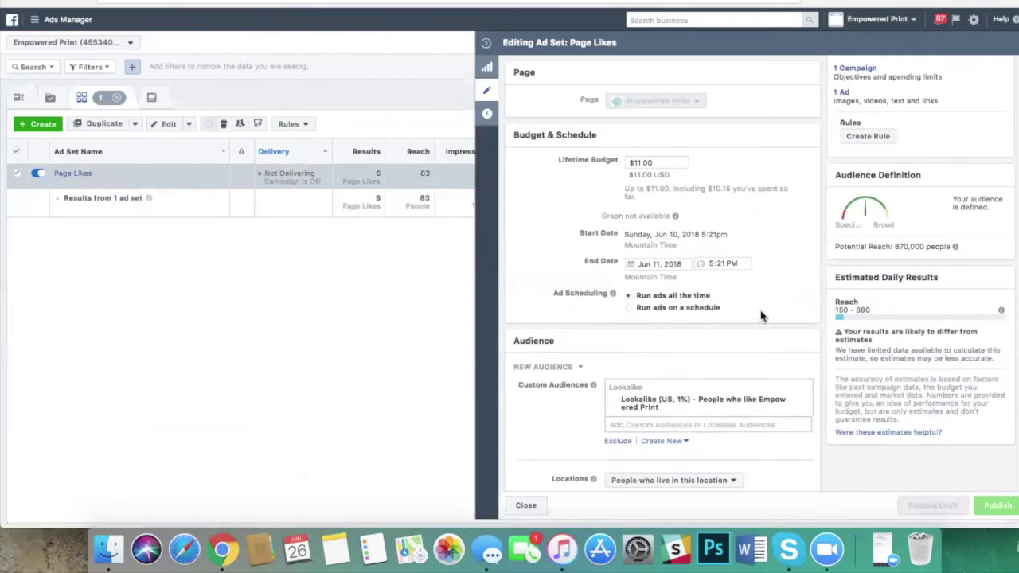
pyautogui.scroll(-5, 778, 291)
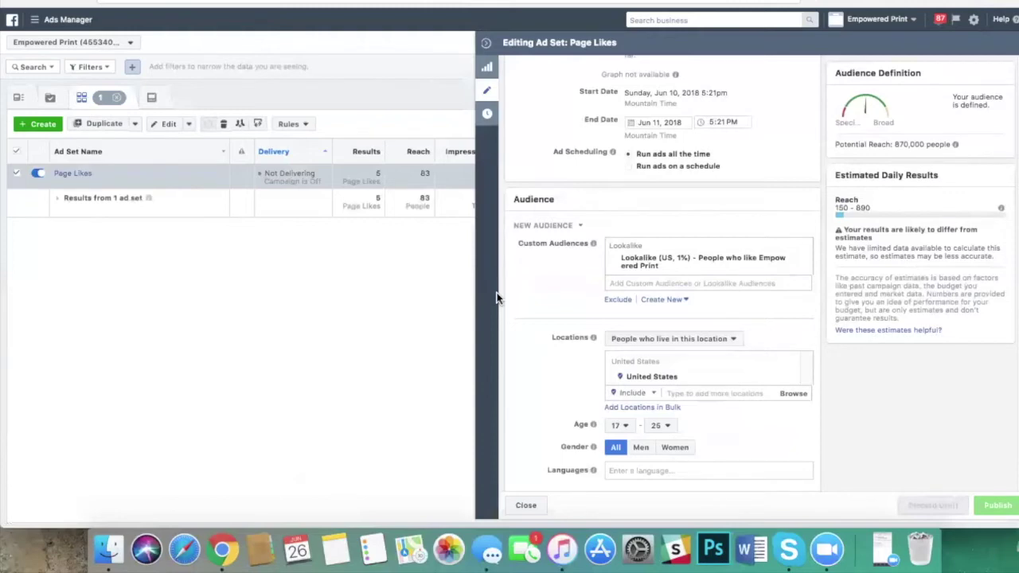
pyautogui.scroll(-3, 557, 334)
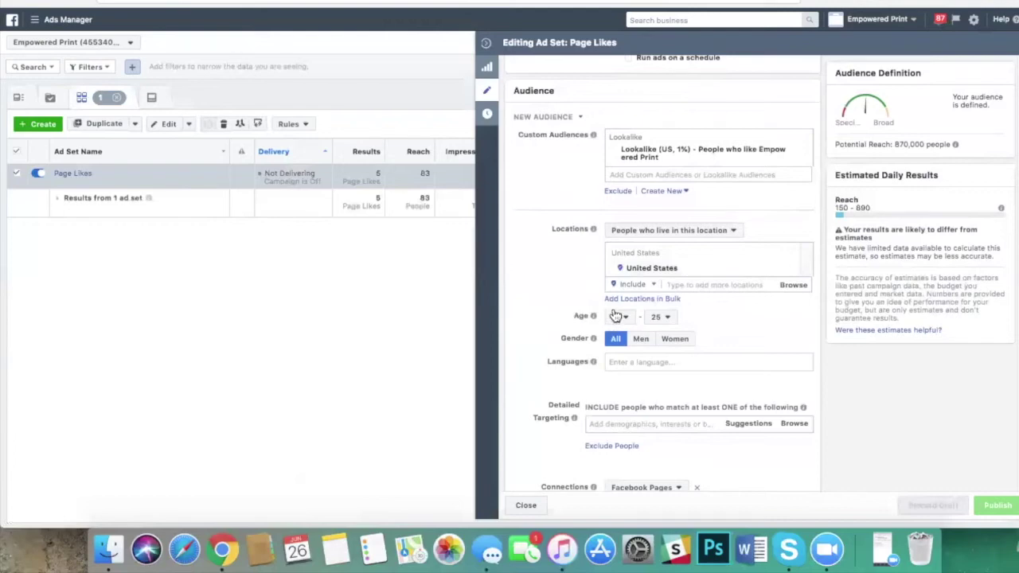
pyautogui.scroll(-2, 534, 311)
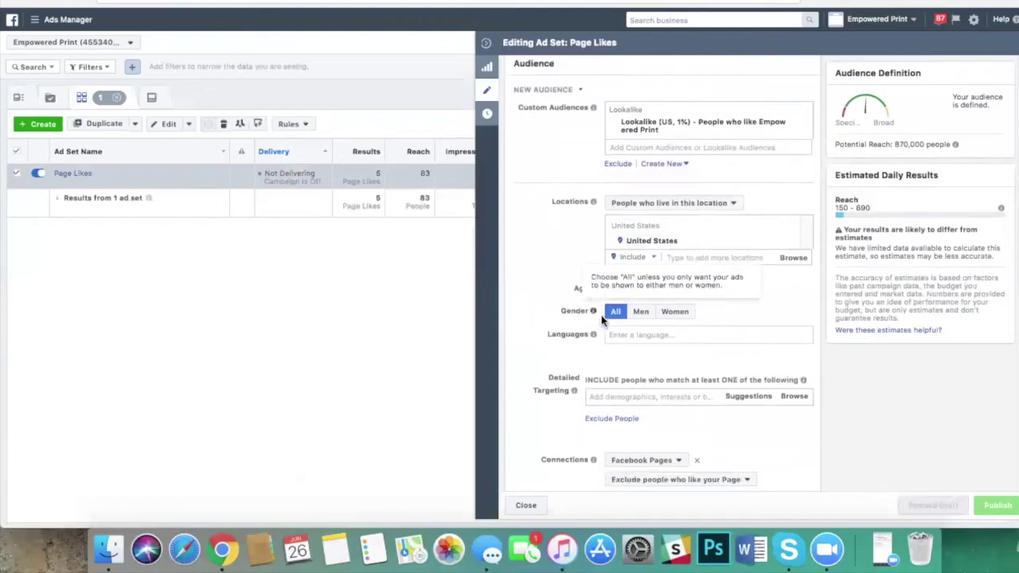
# Step: Try the location targeting Everyone in this location and restore People who live in this location
pyautogui.click(622, 205)
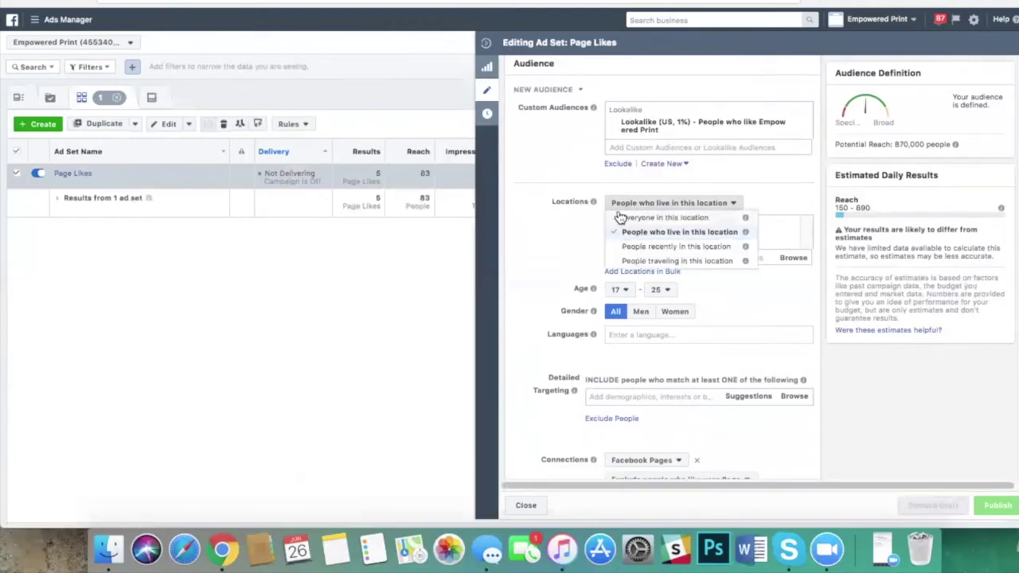
pyautogui.click(630, 217)
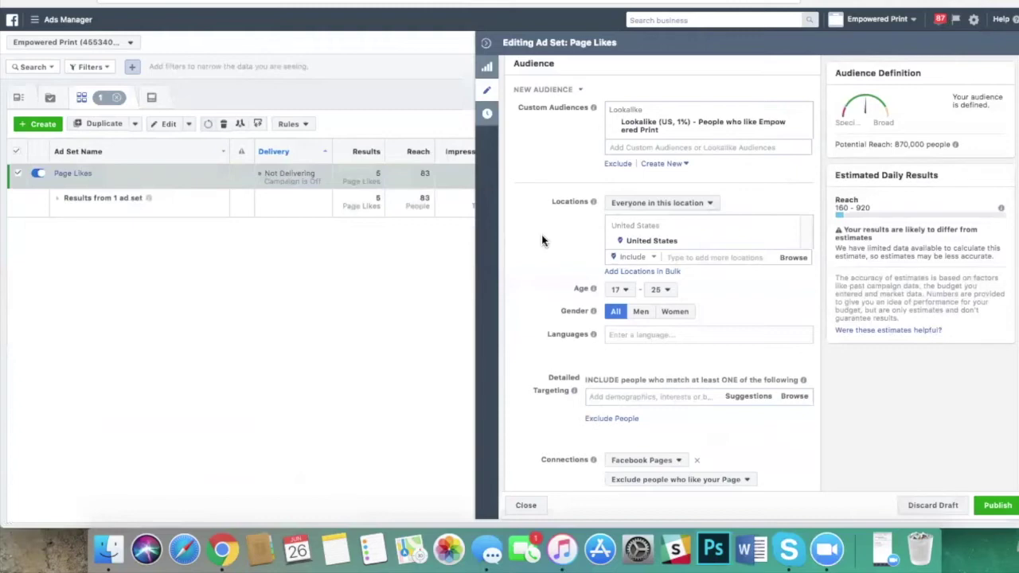
pyautogui.click(628, 206)
pyautogui.click(646, 233)
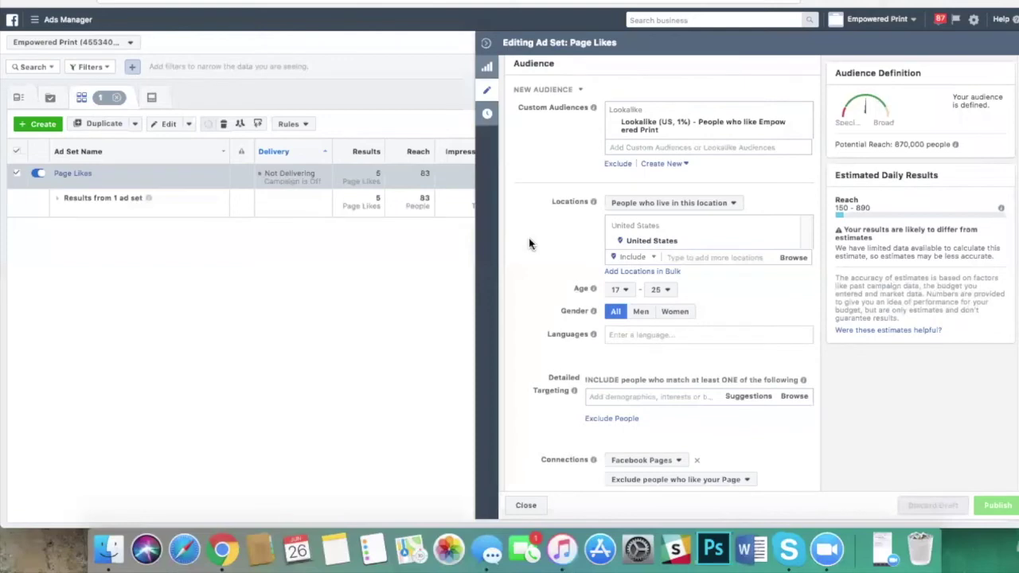
# Step: Switch the ad set's placement to Edit Placements and review the platform and mobile device options
pyautogui.scroll(-5, 533, 255)
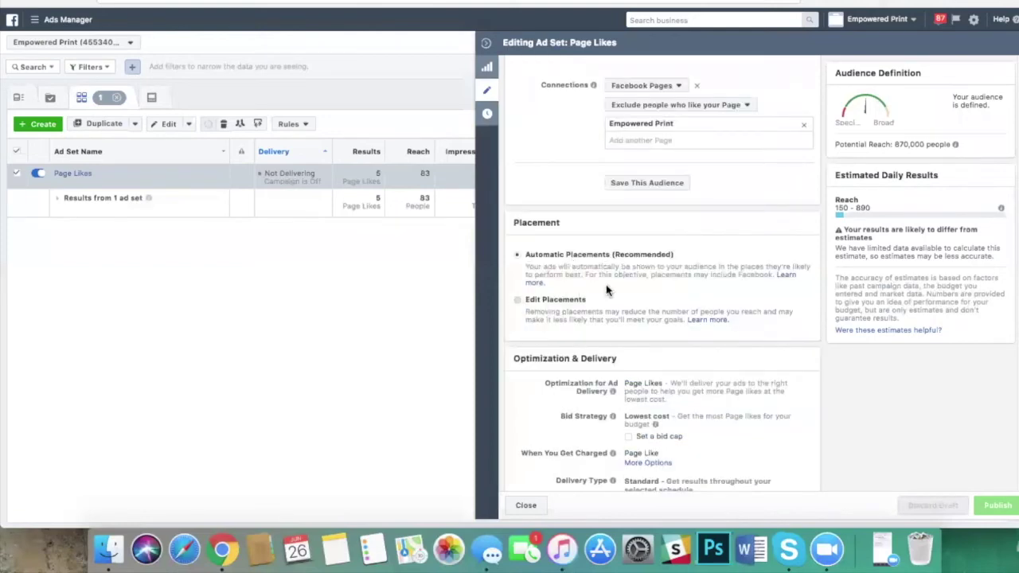
pyautogui.click(581, 297)
pyautogui.scroll(-4, 606, 284)
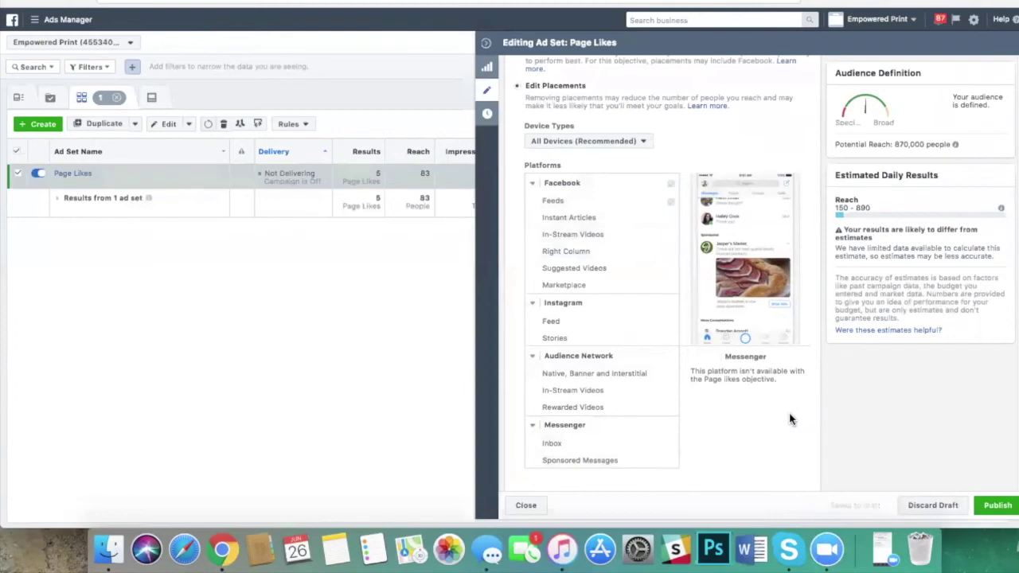
pyautogui.scroll(-5, 790, 419)
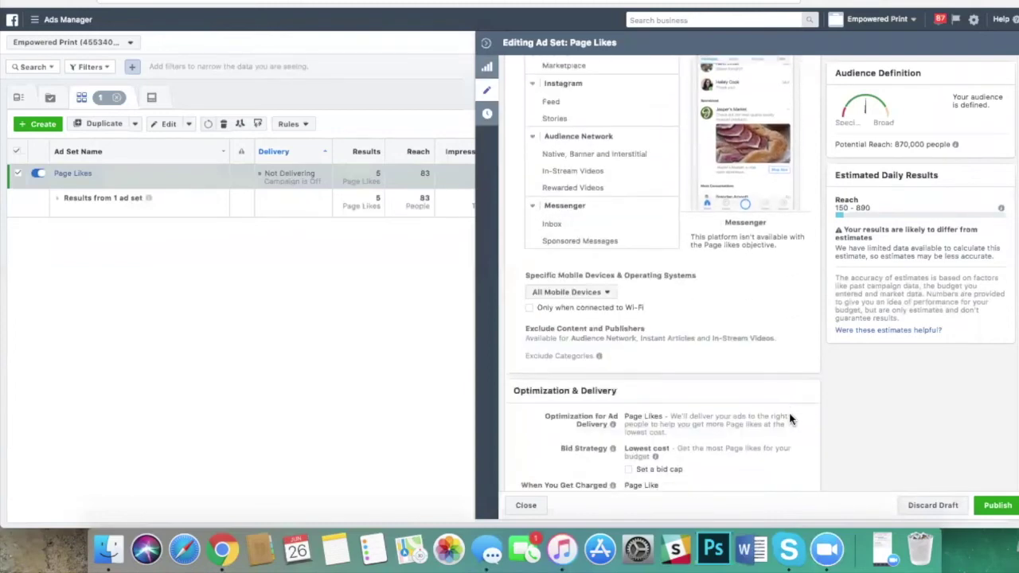
# Step: Review the ad set's placement, bid strategy, charging and delivery type settings
pyautogui.scroll(2, 790, 419)
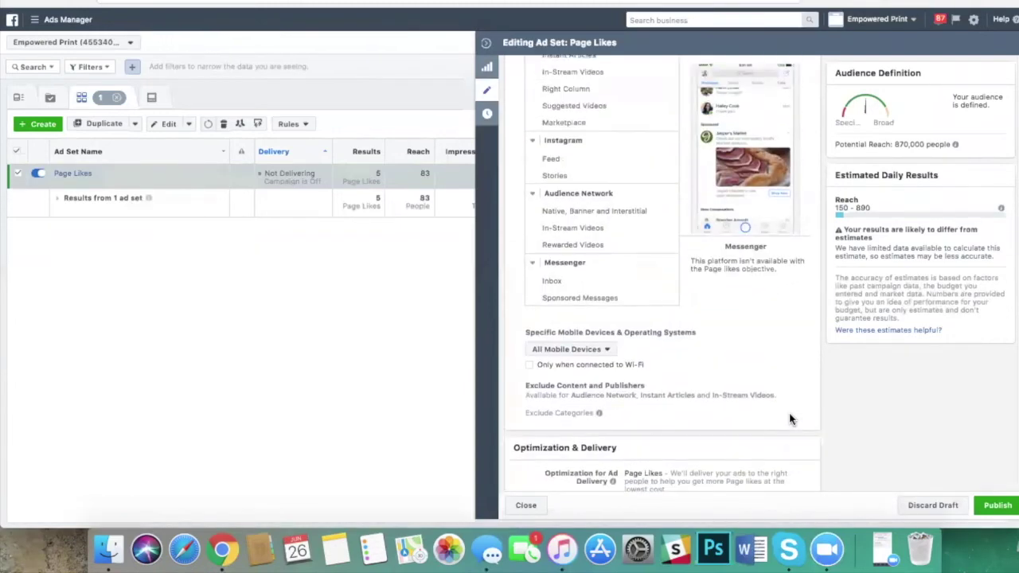
pyautogui.scroll(-2, 790, 420)
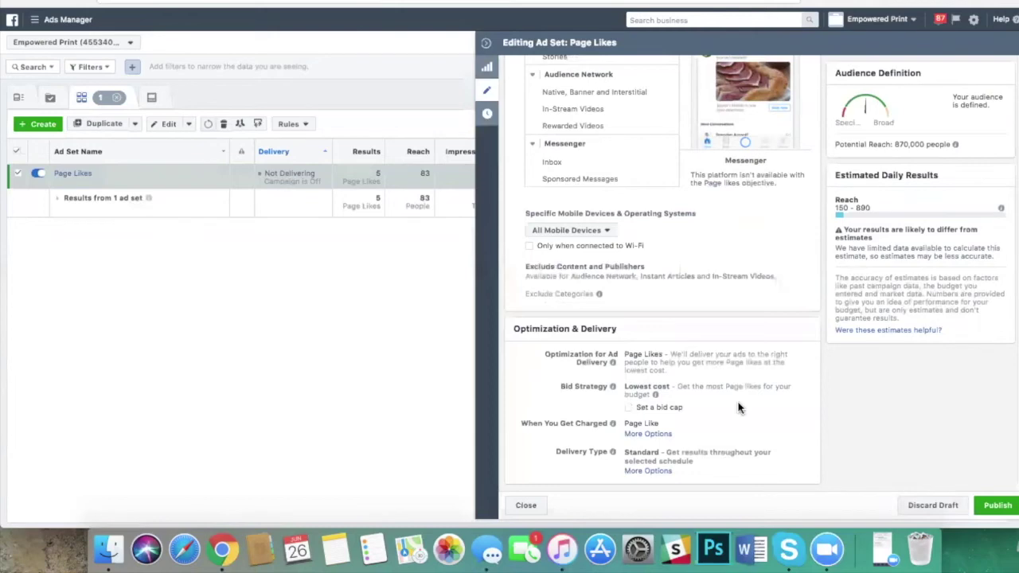
pyautogui.scroll(4, 791, 363)
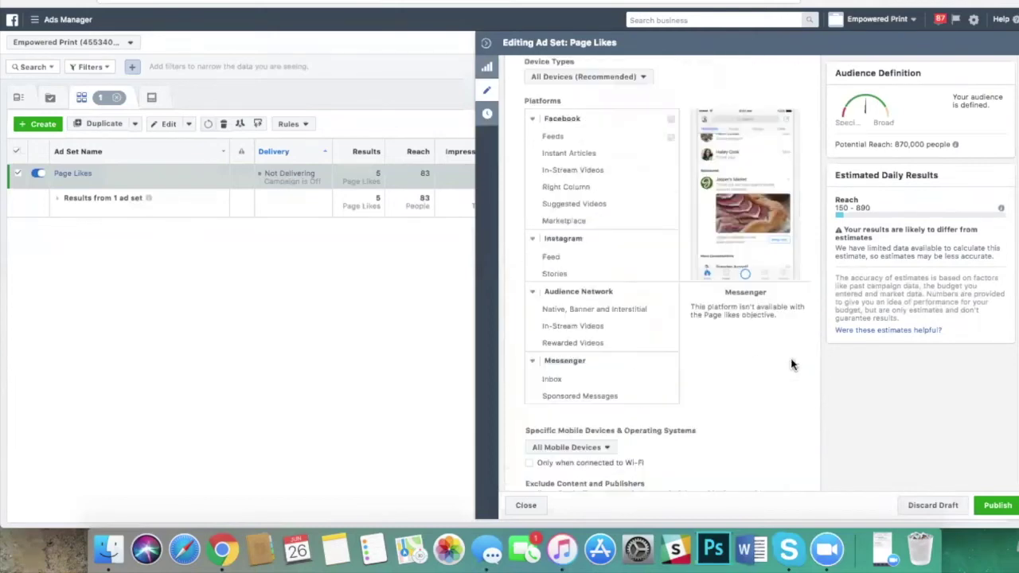
pyautogui.scroll(15, 812, 326)
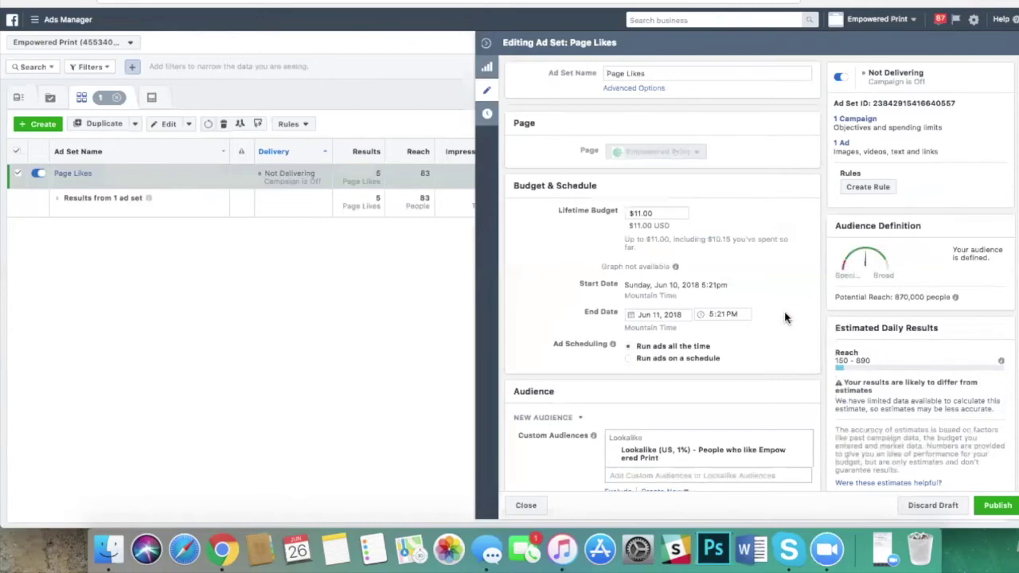
# Step: Open the ad set's single ad for editing and add the word "Test" to the end of its text
pyautogui.click(840, 143)
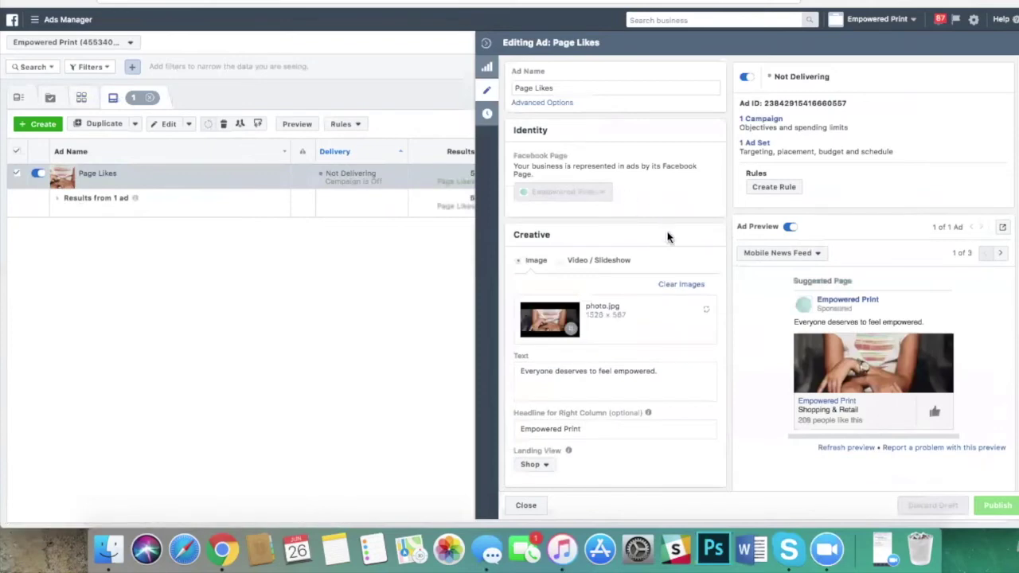
pyautogui.scroll(-1, 633, 314)
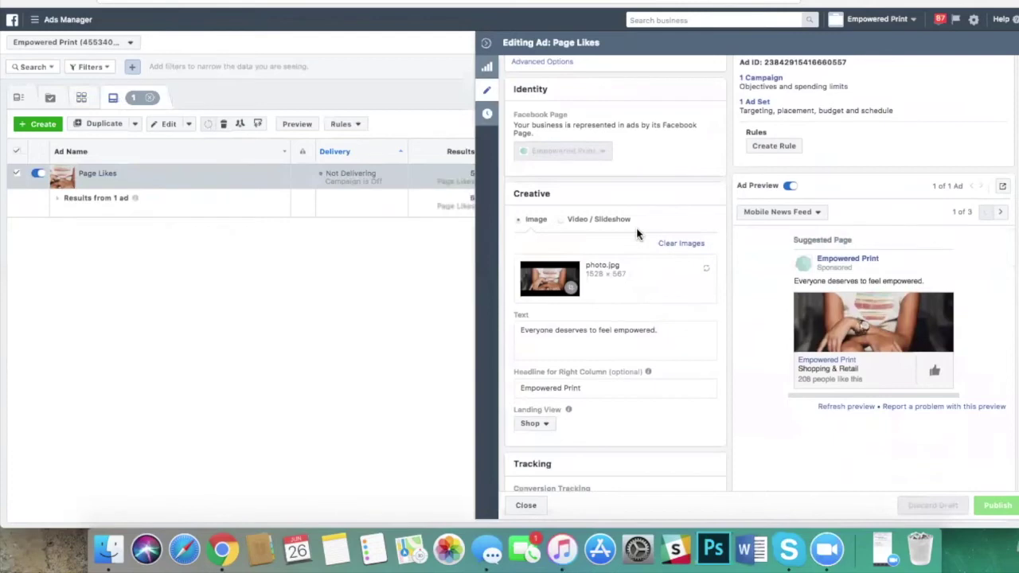
pyautogui.scroll(-1, 560, 284)
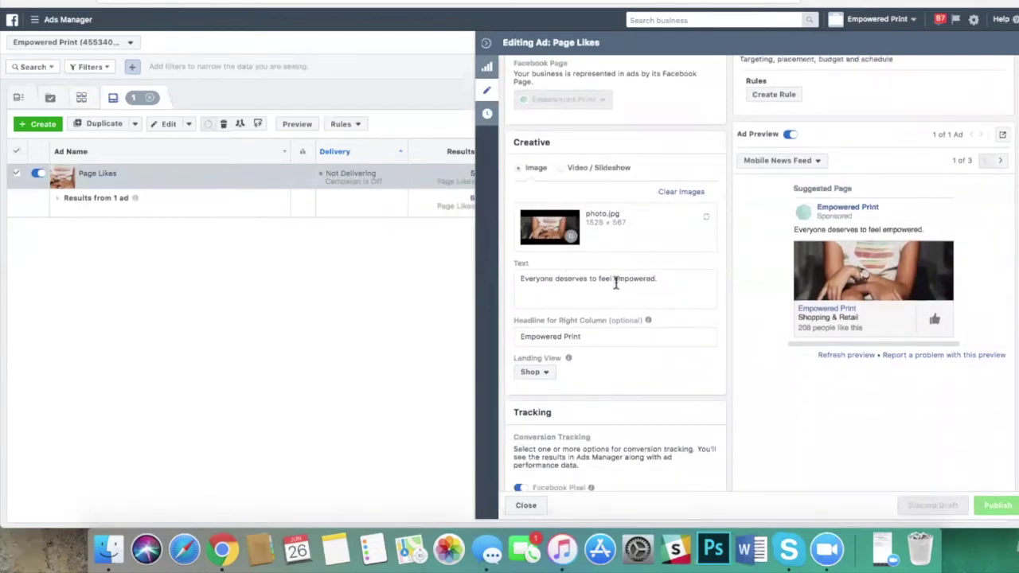
pyautogui.click(682, 281)
pyautogui.write('Test')
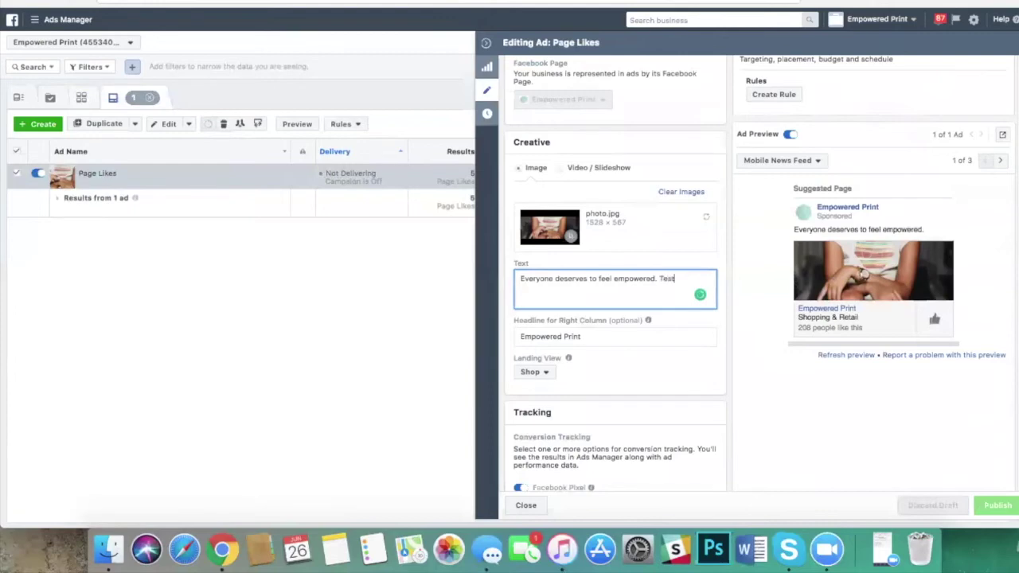
pyautogui.press('BackSpace')
pyautogui.press('BackSpace')
pyautogui.press('BackSpace')
pyautogui.press('BackSpace')
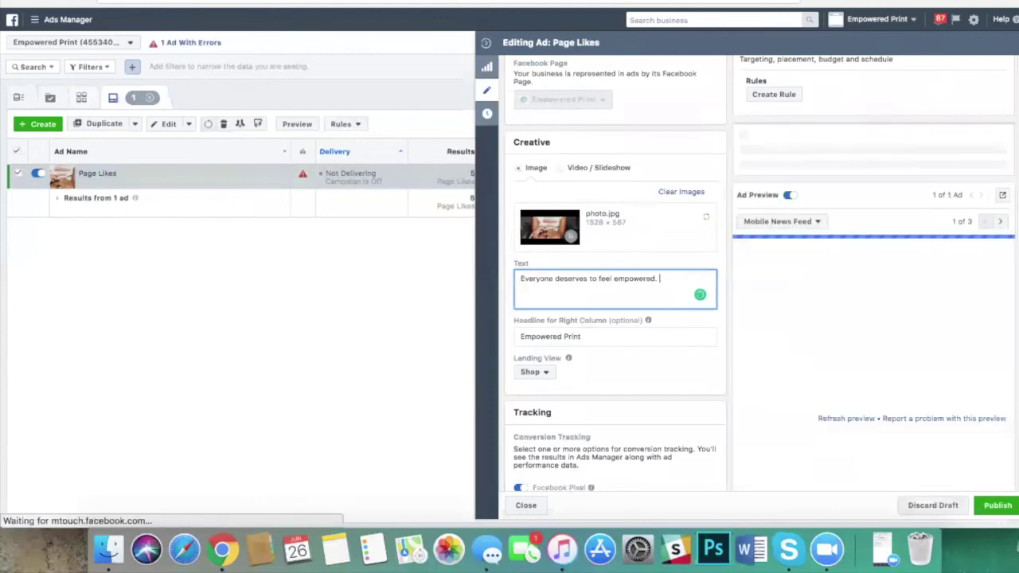
pyautogui.write('Test')
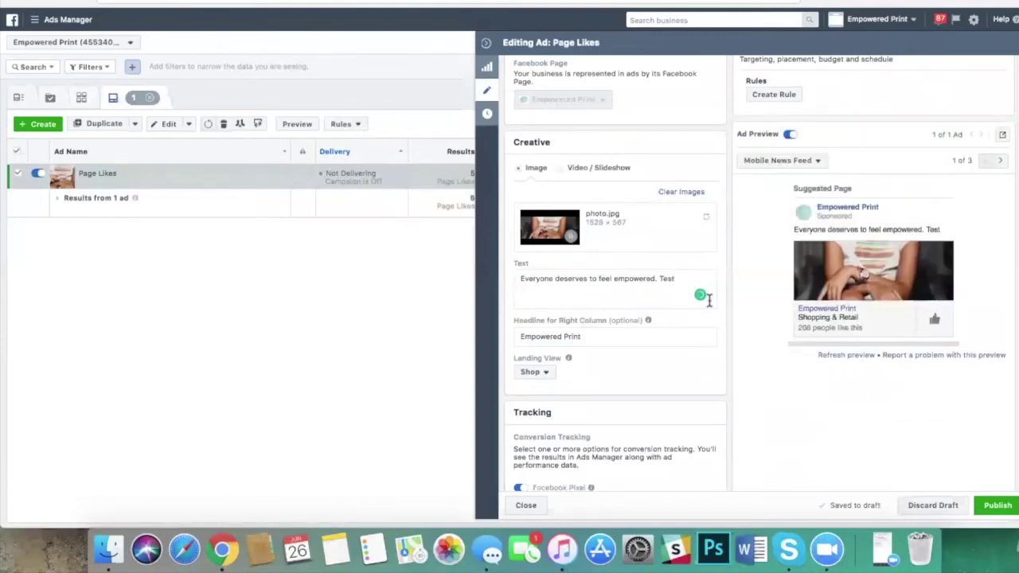
# Step: Look through the ad's landing view options, keep Shop, and return to the Page Likes ad set
pyautogui.scroll(-2, 702, 336)
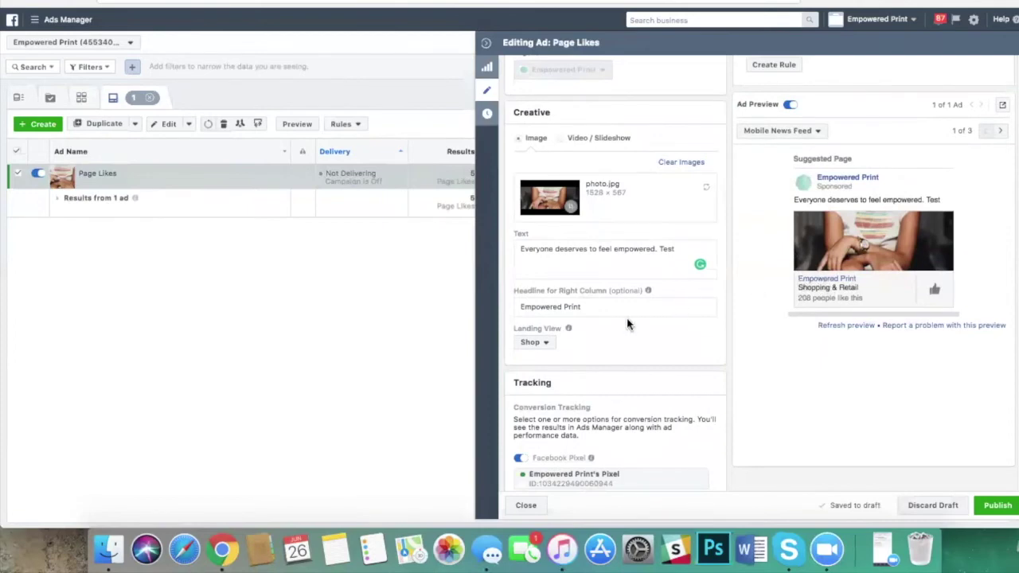
pyautogui.scroll(-2, 589, 344)
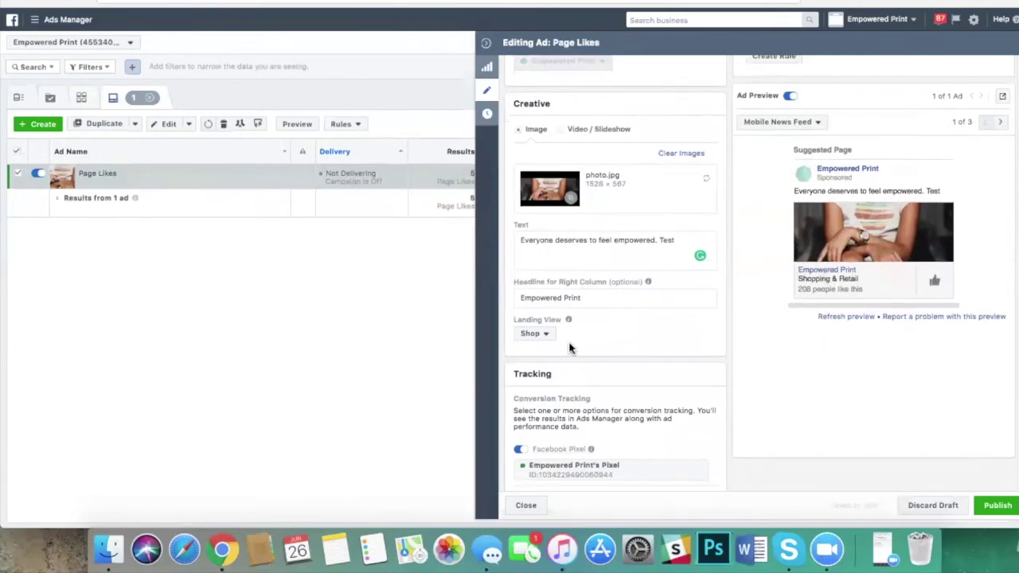
pyautogui.click(546, 315)
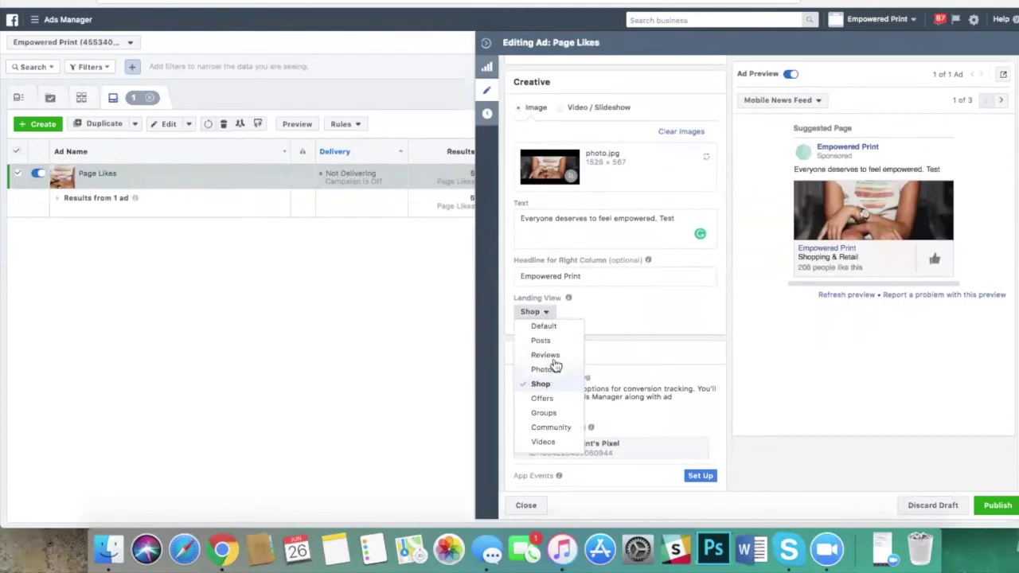
pyautogui.click(591, 313)
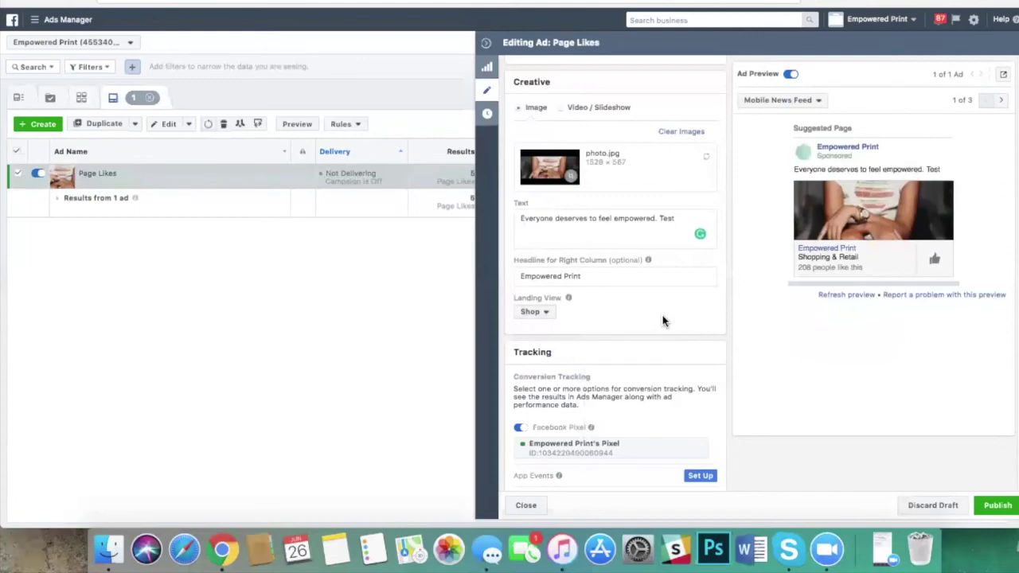
pyautogui.scroll(4, 663, 320)
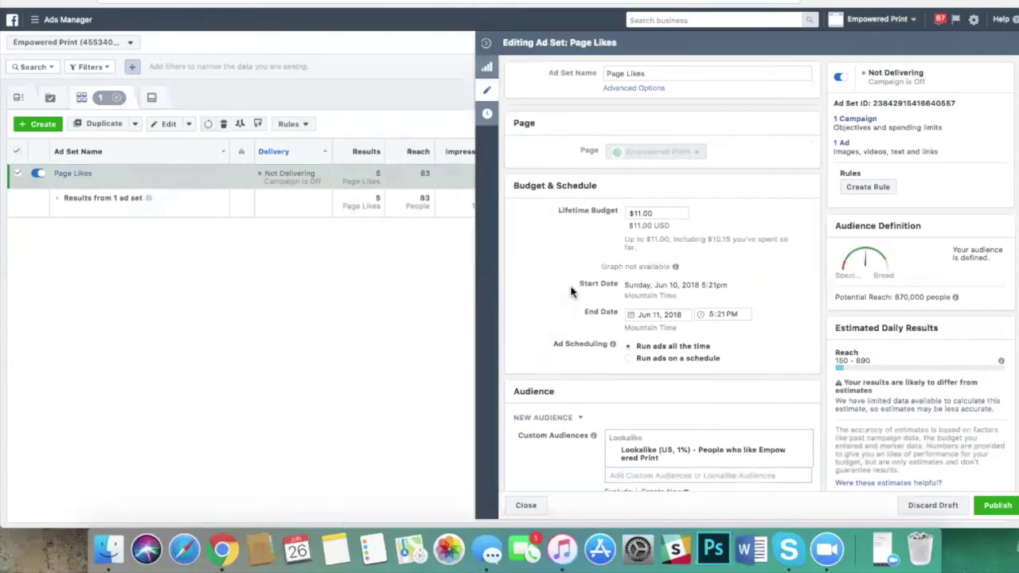
# Step: Search the ad set's detailed targeting for "Patriotic" and include the Patriotism interest
pyautogui.scroll(-10, 570, 292)
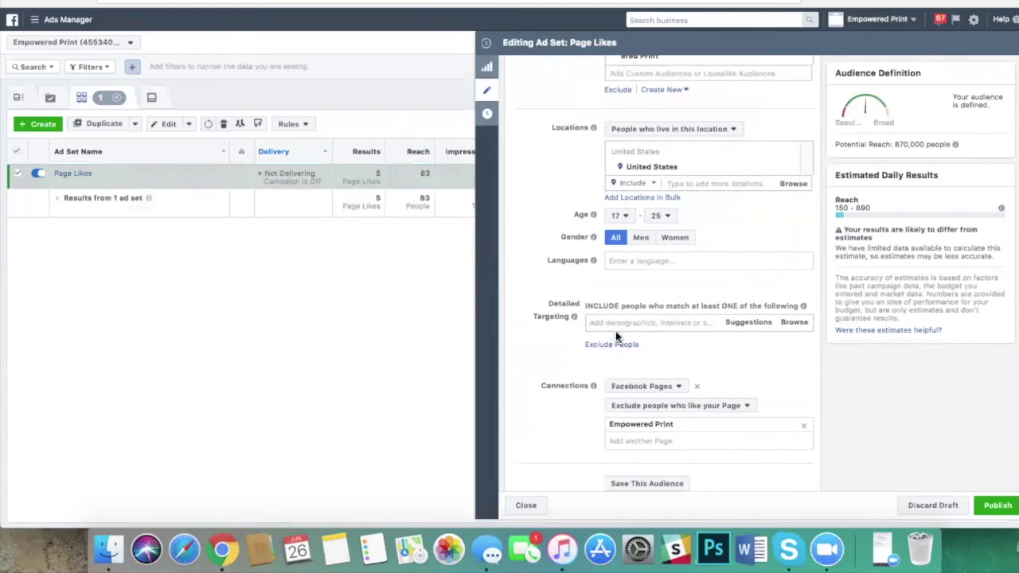
pyautogui.click(615, 328)
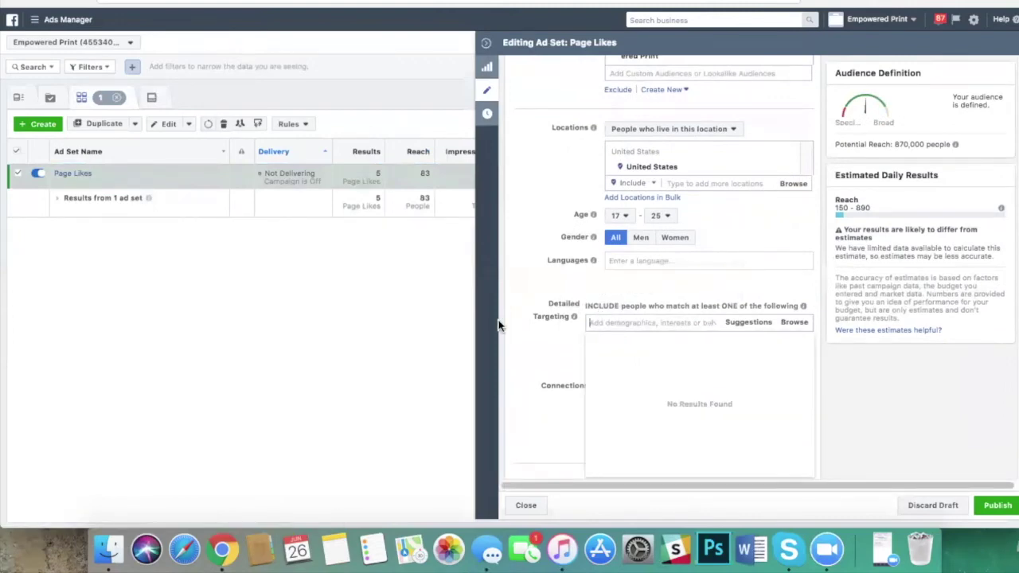
pyautogui.write('Patriotic')
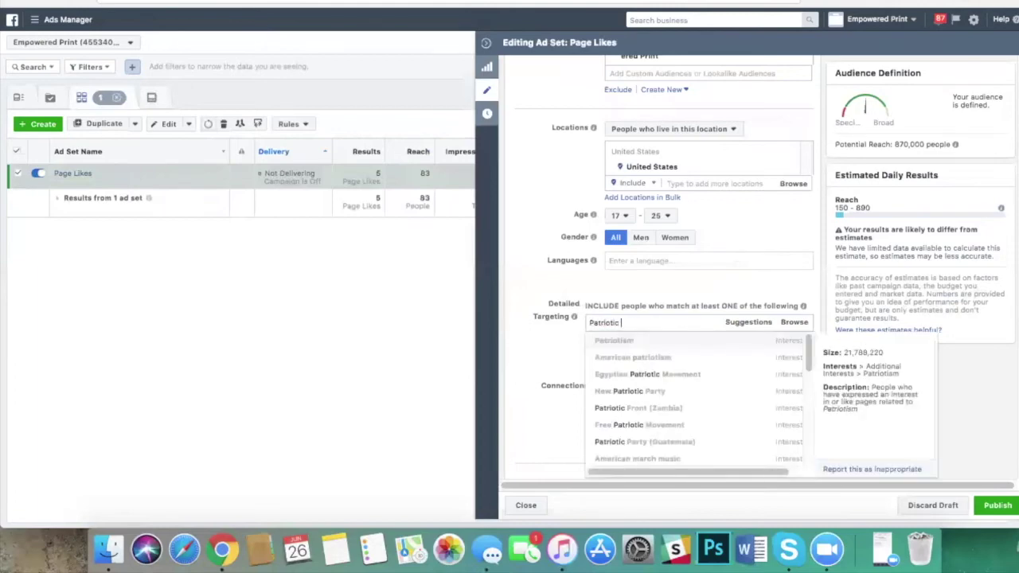
pyautogui.click(588, 342)
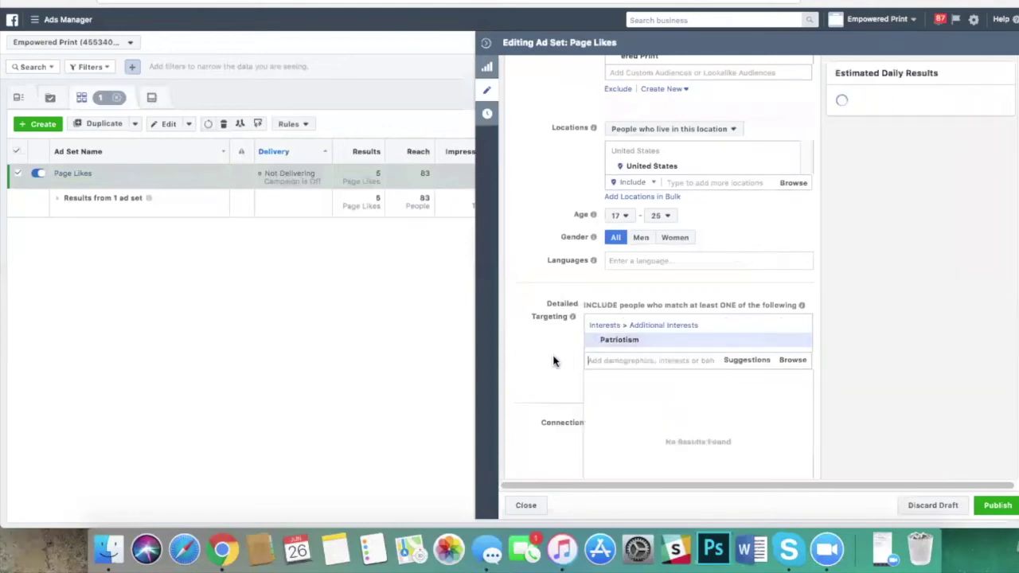
# Step: Add the suggested interests Independence Day (United States) and Merica to the detailed targeting
pyautogui.click(740, 362)
pyautogui.scroll(-2, 537, 362)
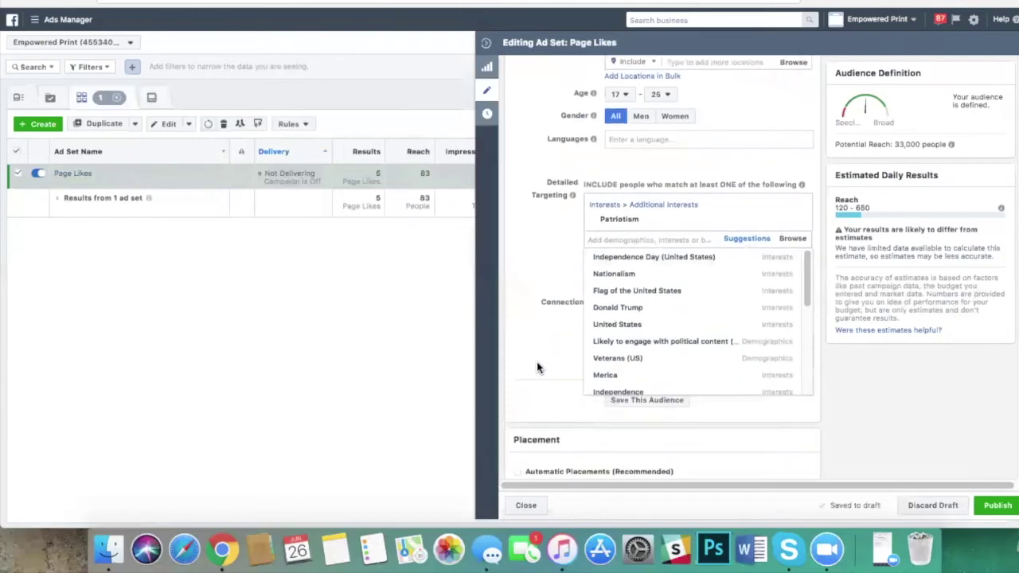
pyautogui.click(652, 258)
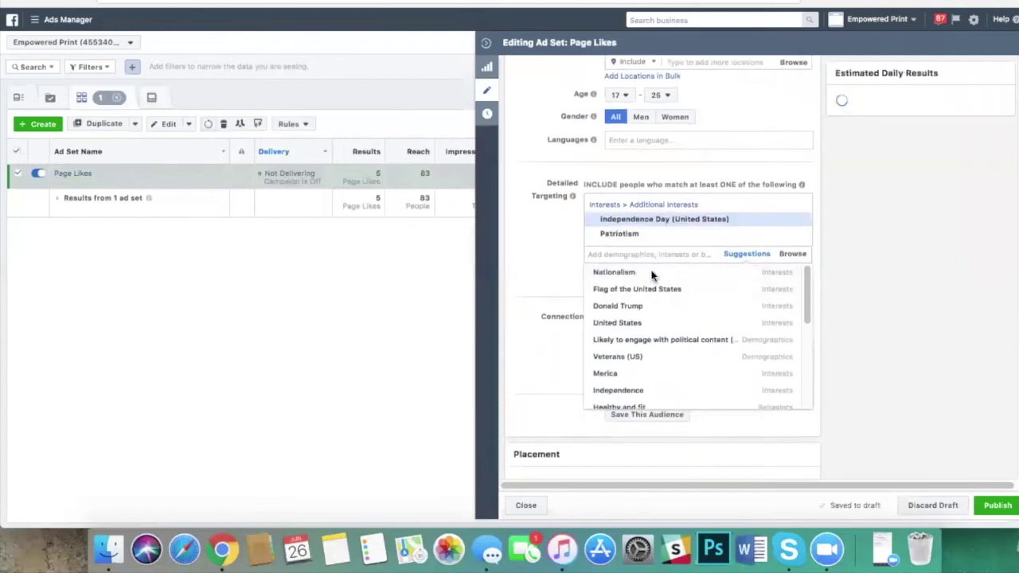
pyautogui.scroll(-3, 643, 296)
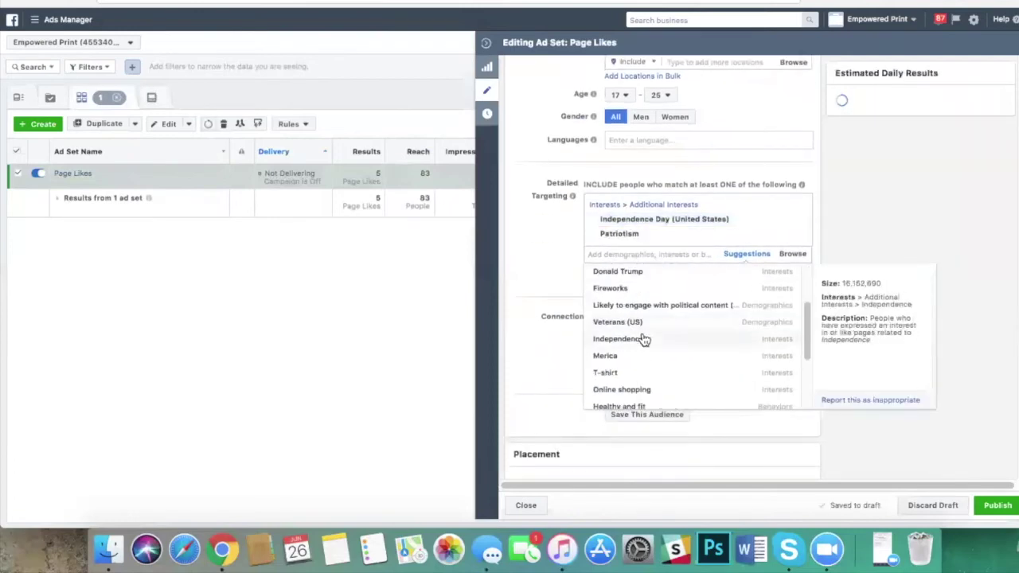
pyautogui.click(641, 364)
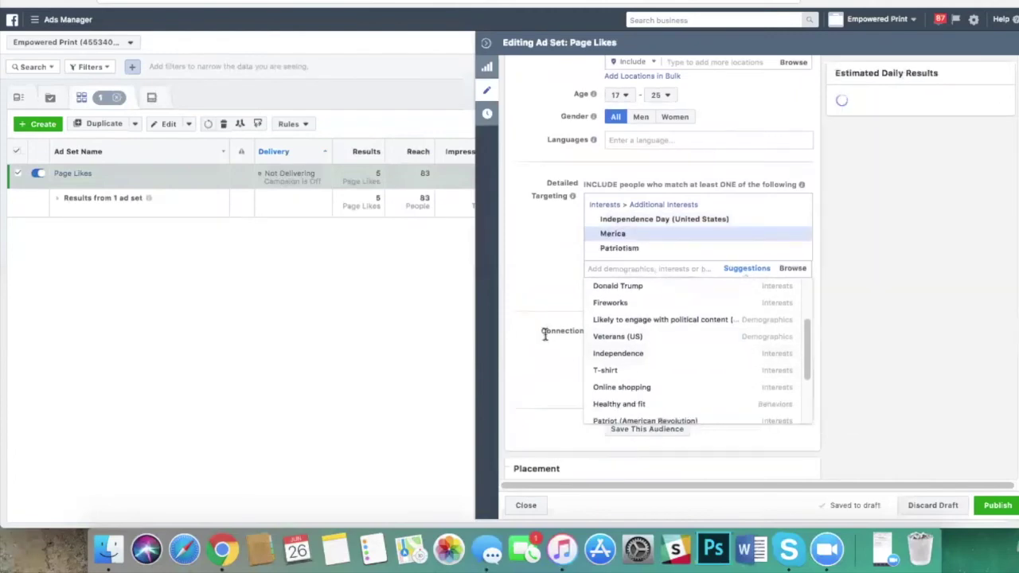
pyautogui.click(544, 280)
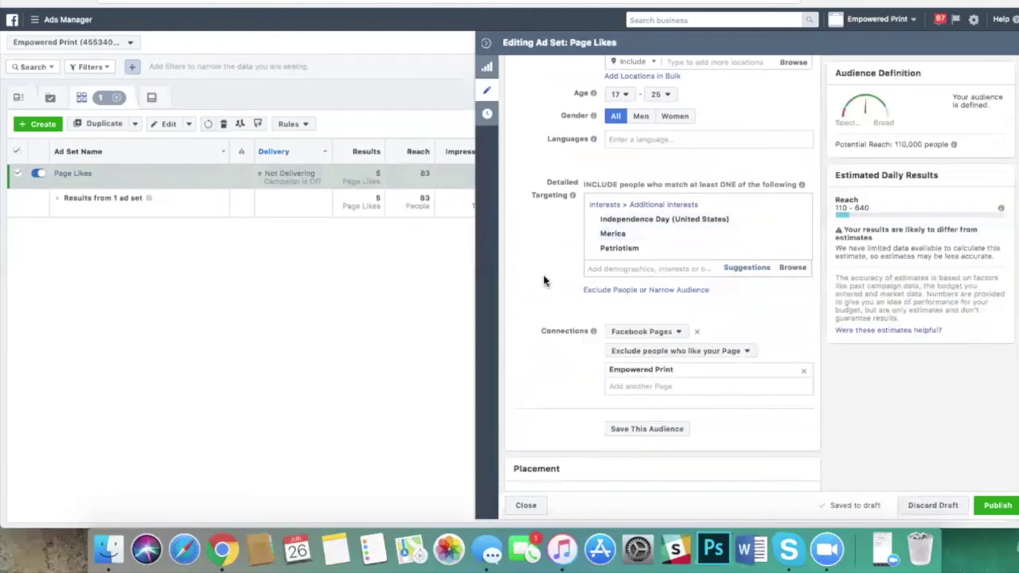
# Step: Remove the whole Additional Interests group from the ad set's detailed targeting
pyautogui.scroll(4, 544, 280)
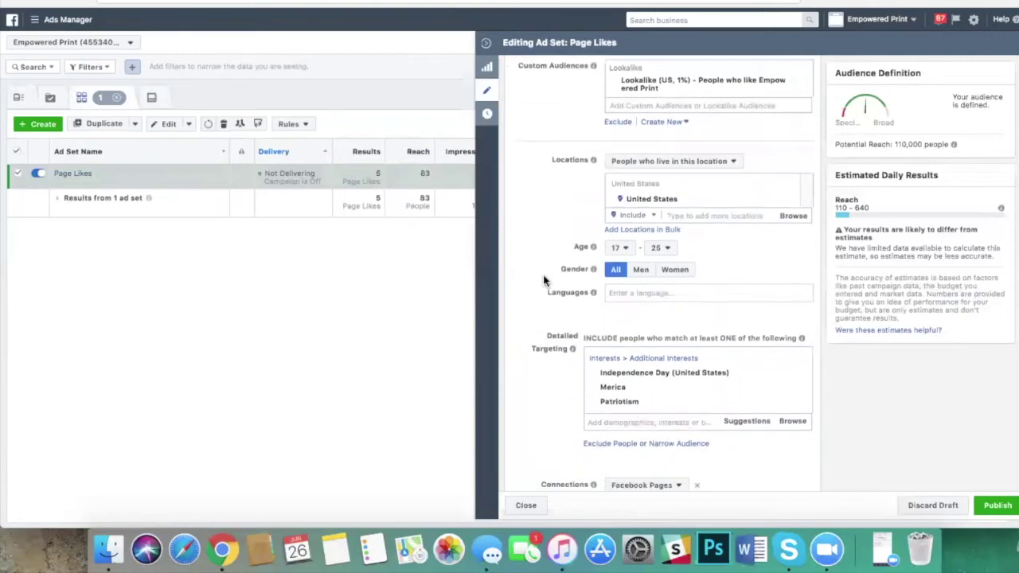
pyautogui.scroll(1, 544, 278)
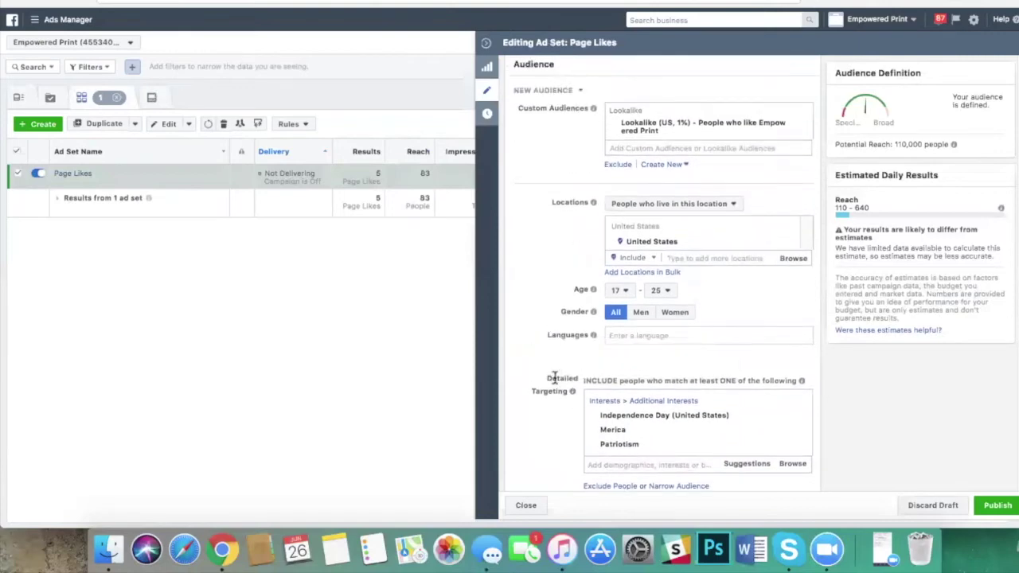
pyautogui.click(799, 403)
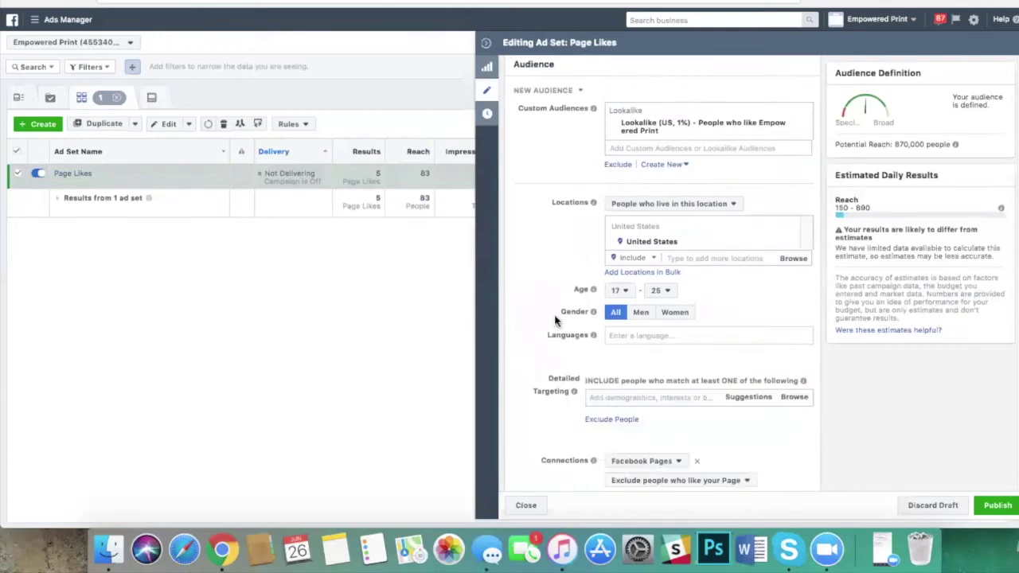
# Step: Start a new custom audience for the ad set based on Engagement with a Facebook Page
pyautogui.scroll(2, 555, 320)
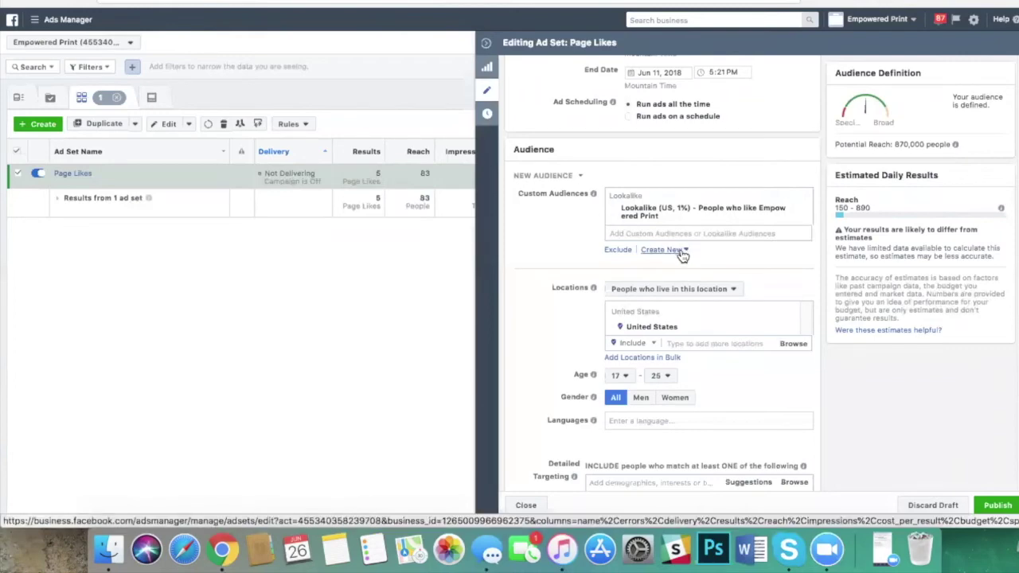
pyautogui.scroll(4, 692, 263)
pyautogui.scroll(-3, 696, 263)
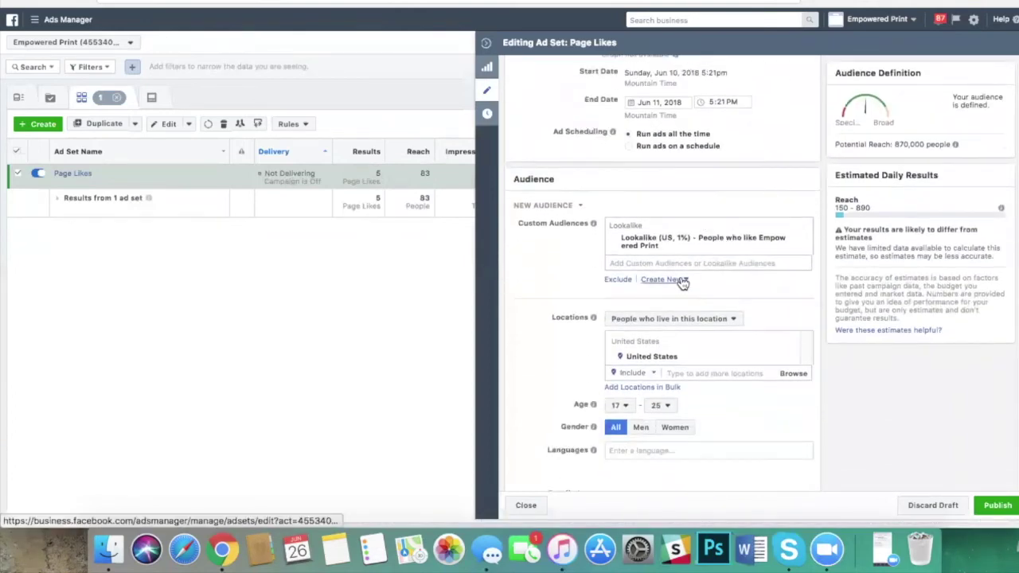
pyautogui.click(664, 279)
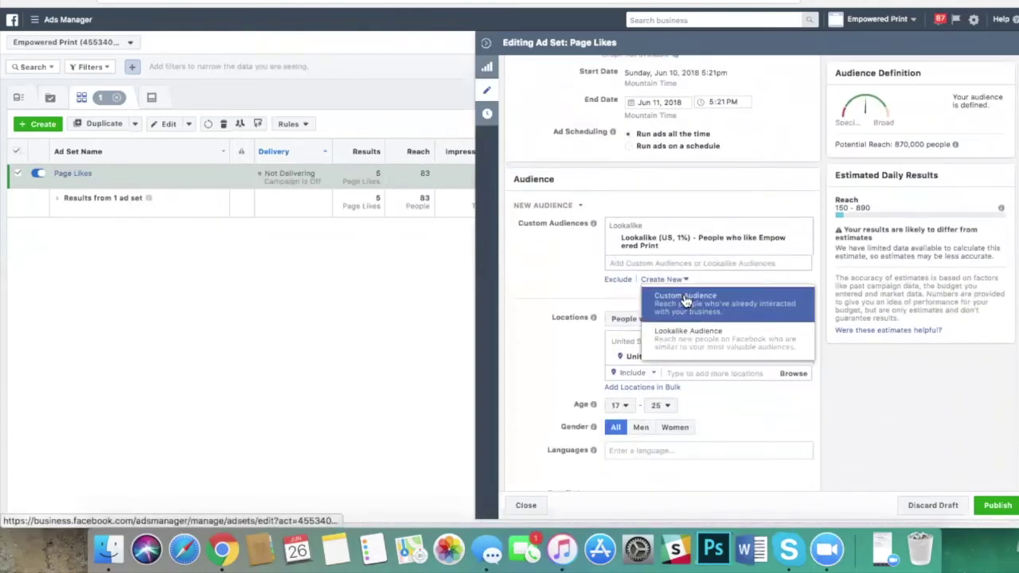
pyautogui.click(685, 301)
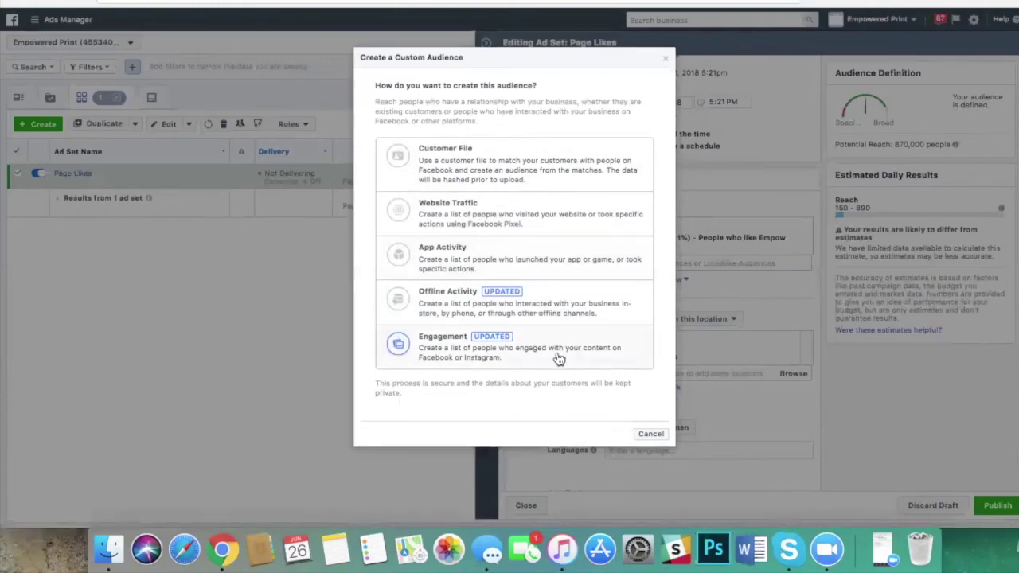
pyautogui.click(548, 360)
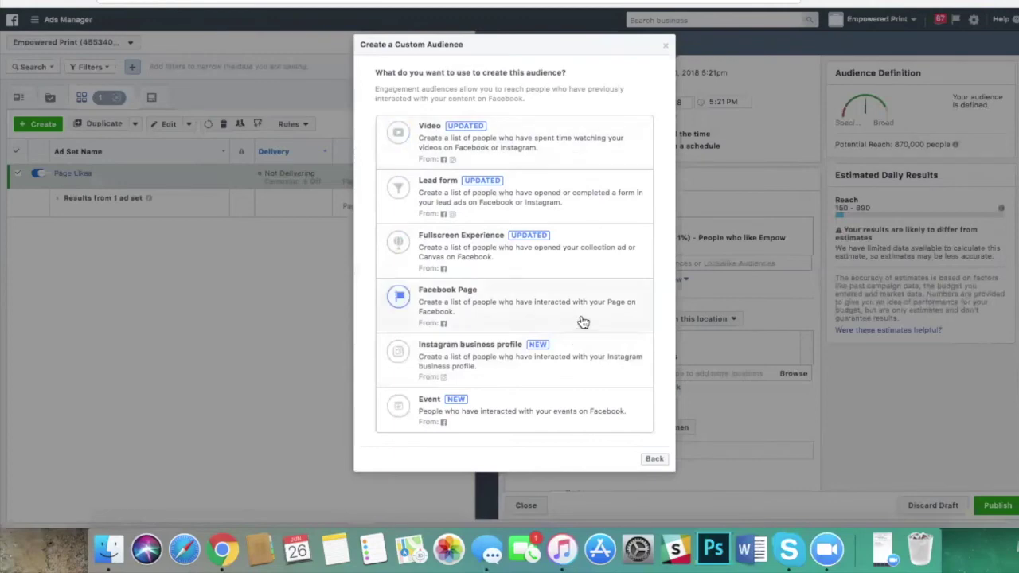
pyautogui.click(543, 309)
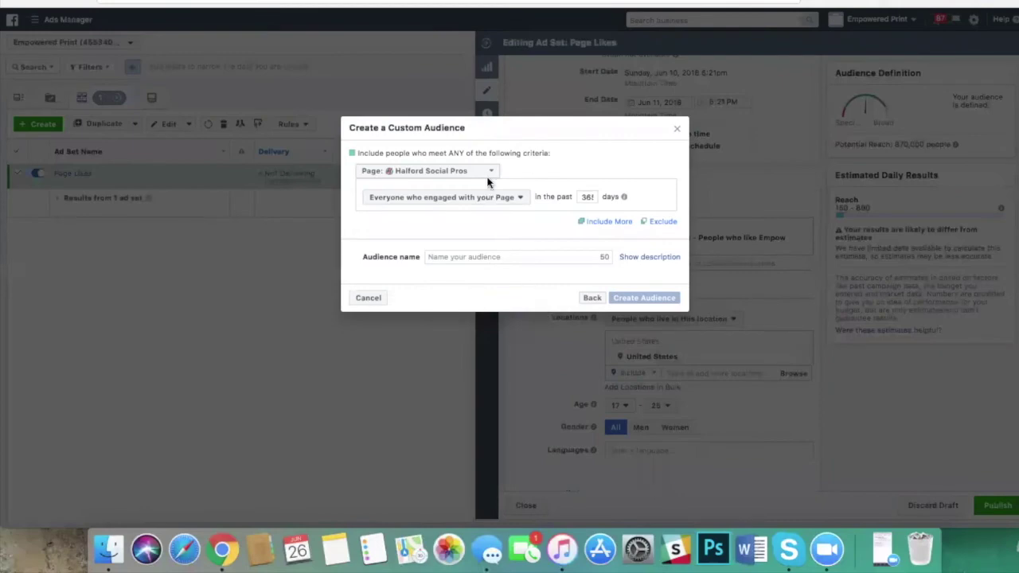
# Step: Base the custom audience on the Empowered Print page and limit it to people who engaged with any post or ad
pyautogui.click(484, 170)
pyautogui.click(462, 237)
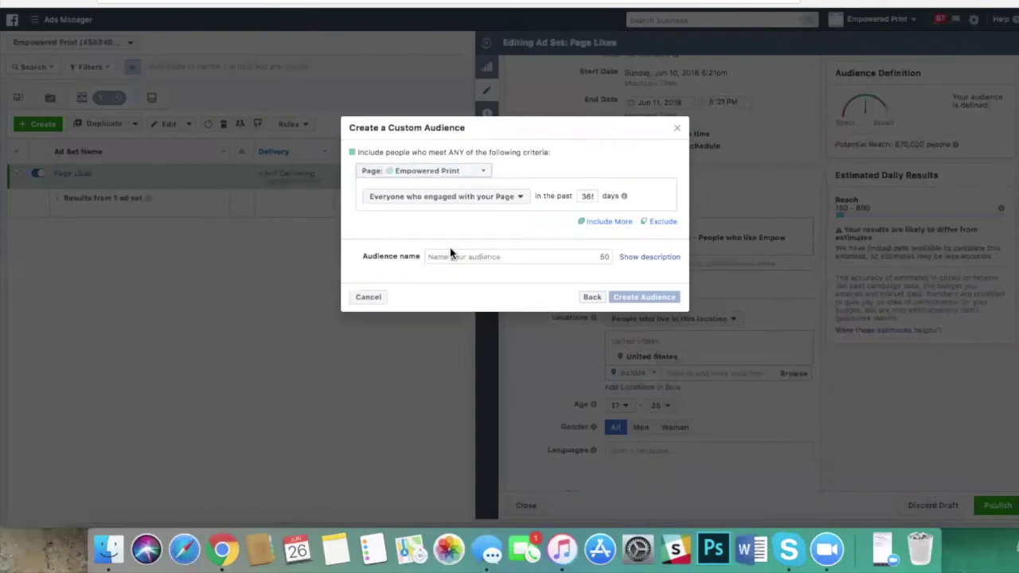
pyautogui.click(527, 199)
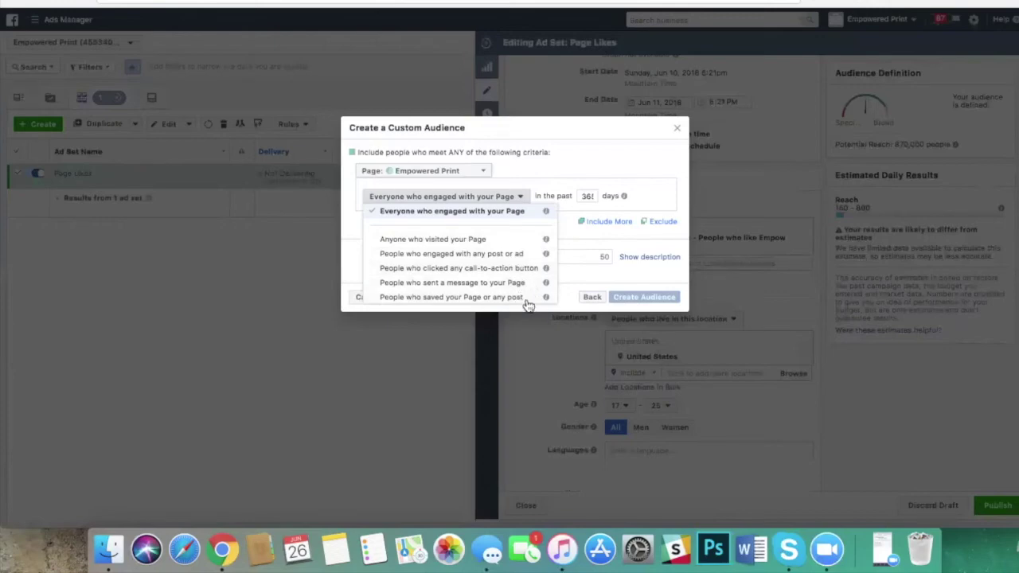
pyautogui.click(513, 254)
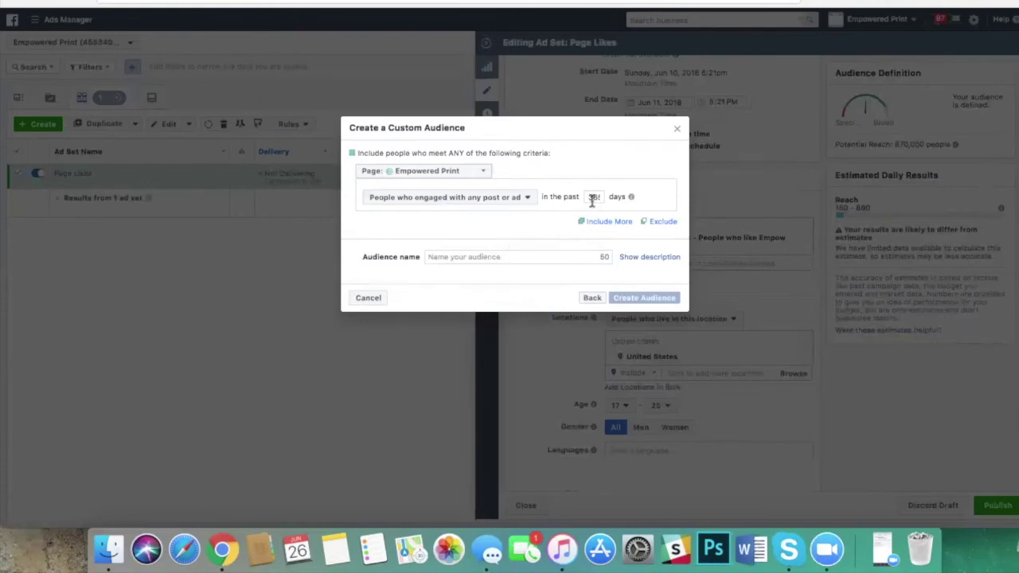
# Step: Try an engagement window of 180 days for the custom audience, clear the value and discard the audience
pyautogui.write('0')
pyautogui.press('BackSpace')
pyautogui.press('BackSpace')
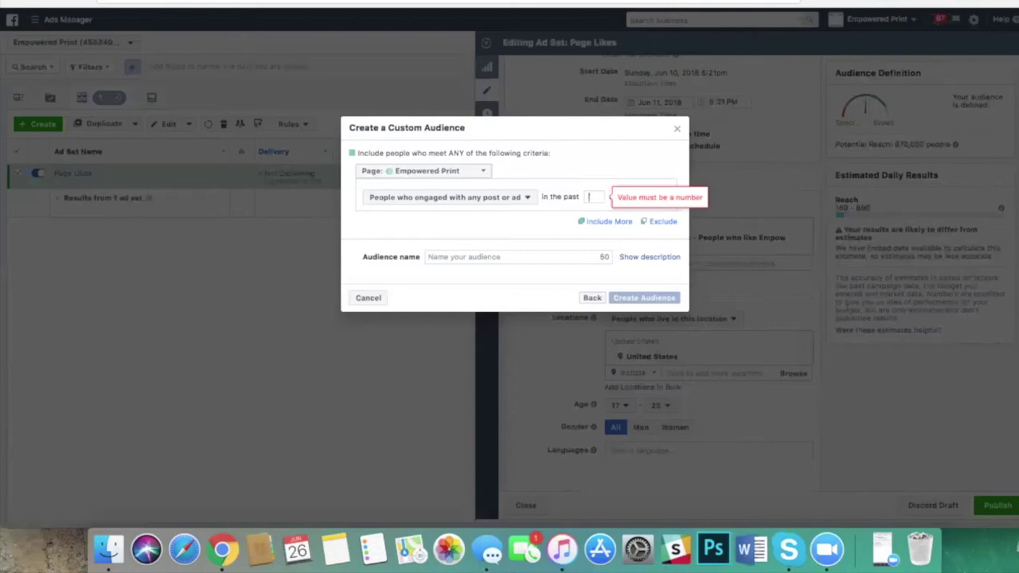
pyautogui.write('180')
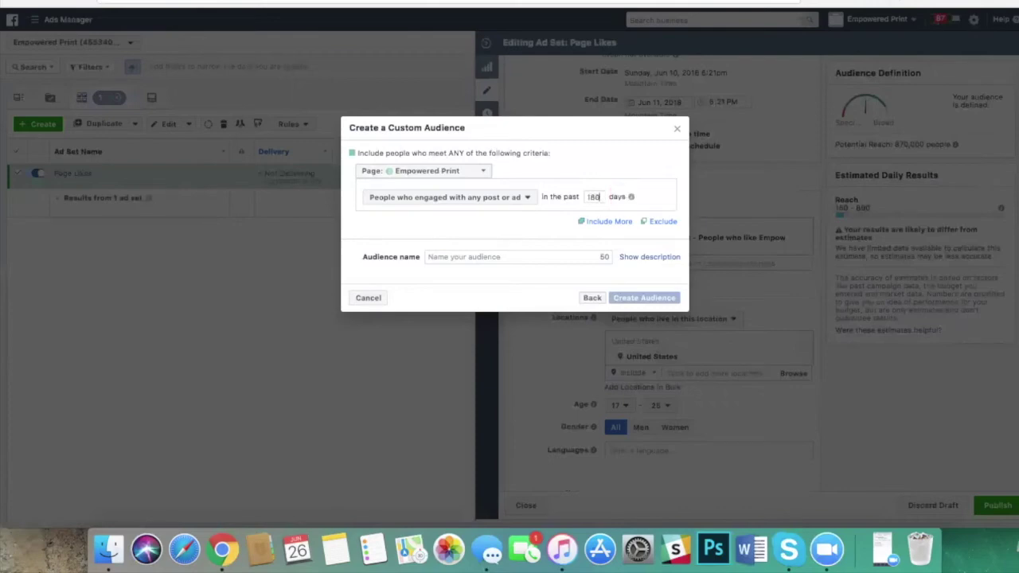
pyautogui.press('BackSpace')
pyautogui.press('BackSpace')
pyautogui.press('BackSpace')
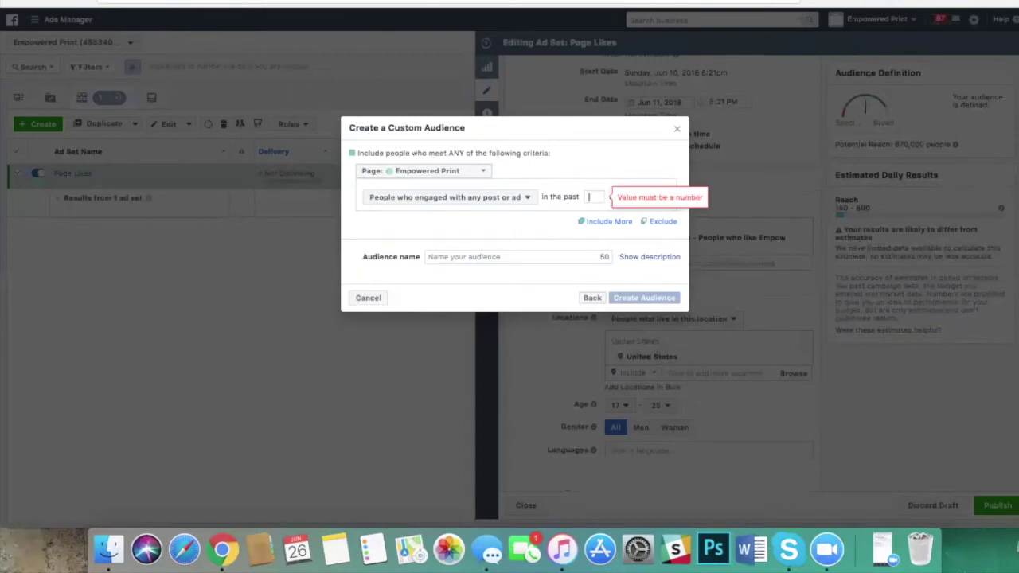
pyautogui.click(677, 129)
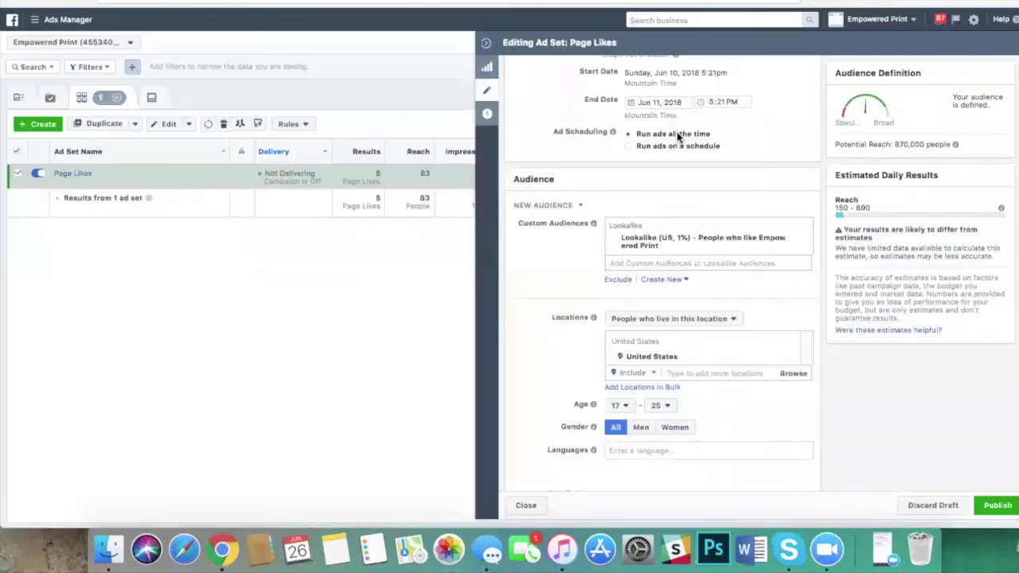
# Step: Search the ad set's custom audiences for "eng" and include the 90 days engaged audience
pyautogui.click(686, 264)
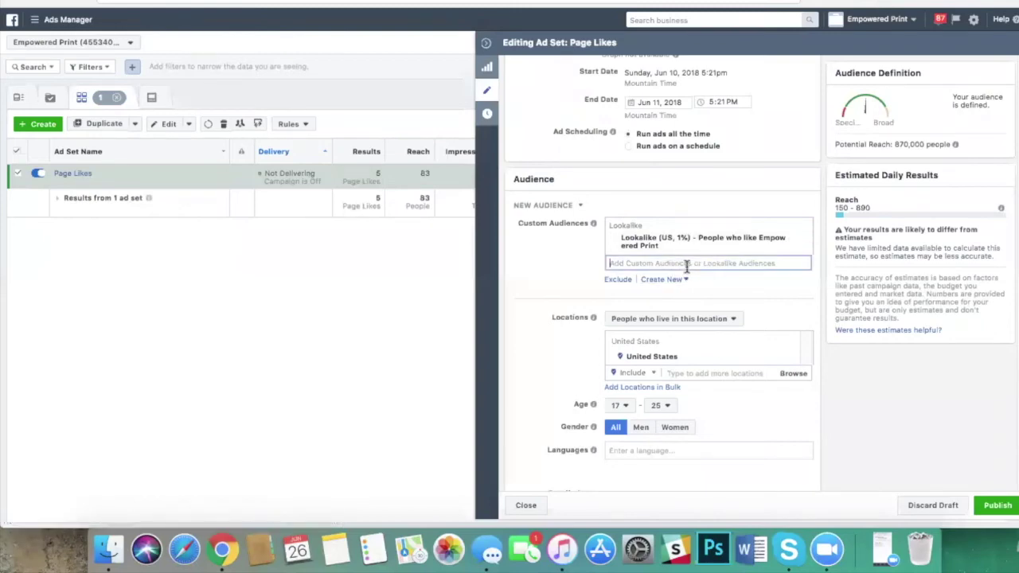
pyautogui.write('eng')
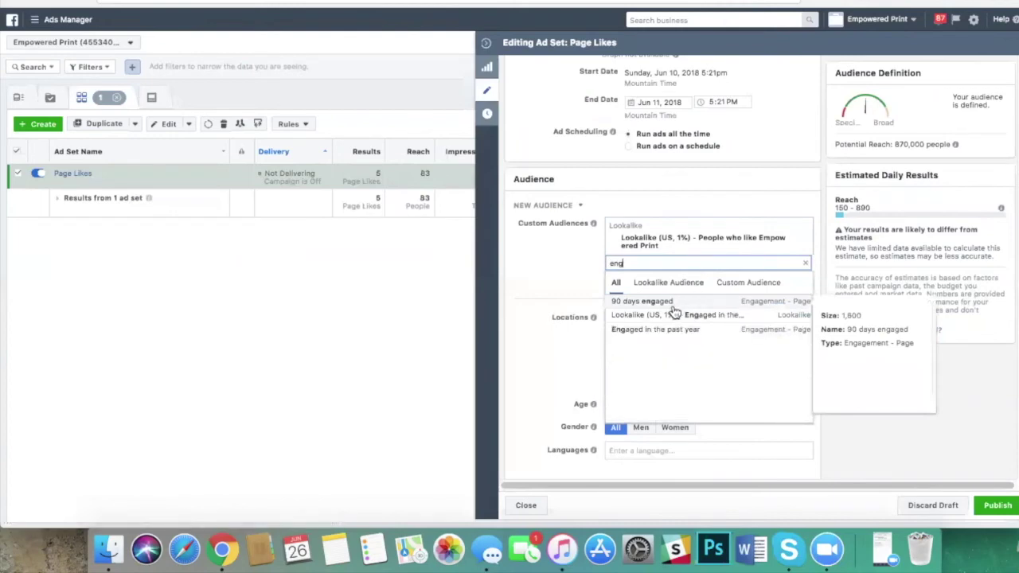
pyautogui.click(682, 309)
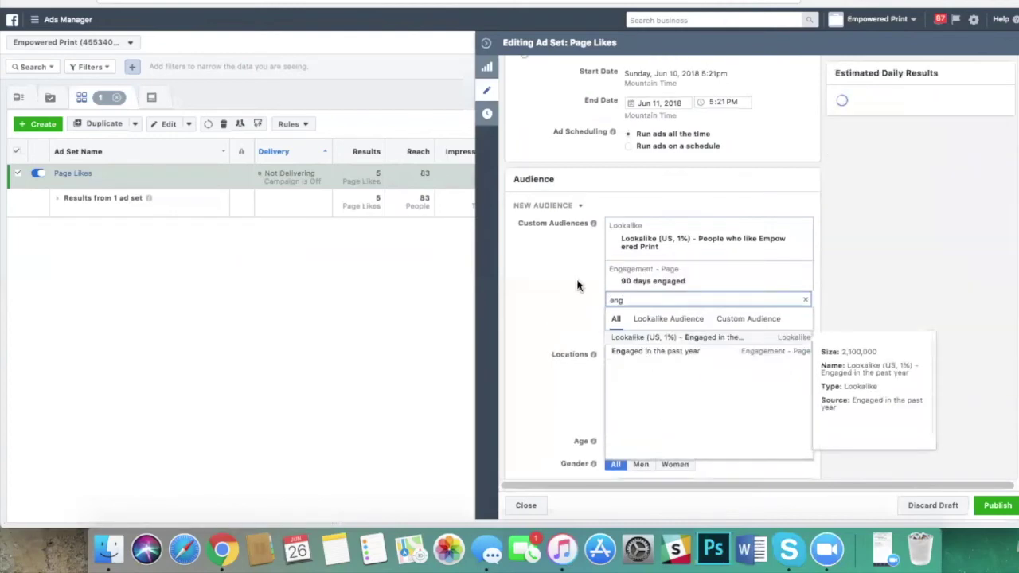
pyautogui.click(571, 286)
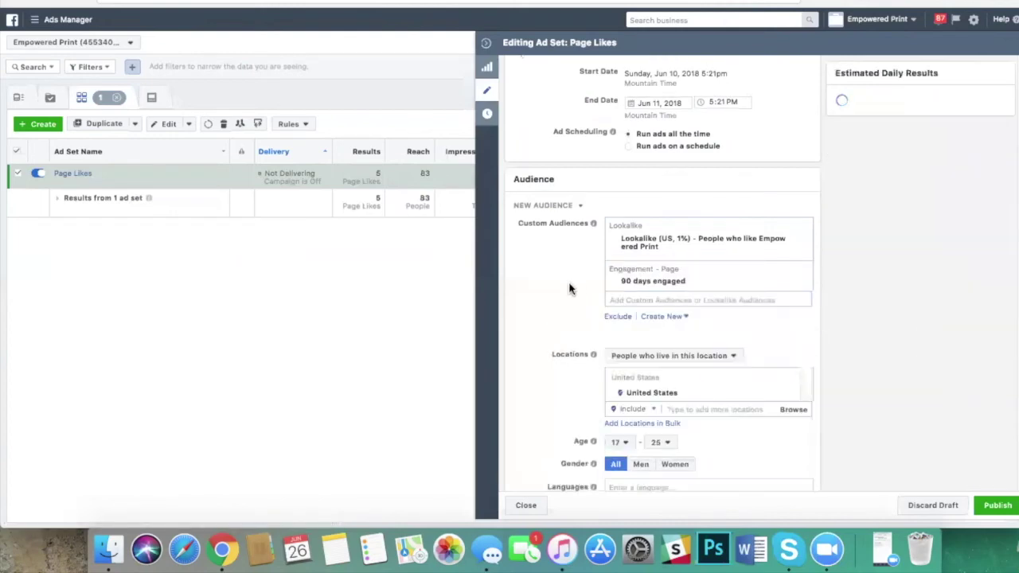
# Step: Start a lookalike audience with the 90 days engaged audience as its source
pyautogui.click(791, 283)
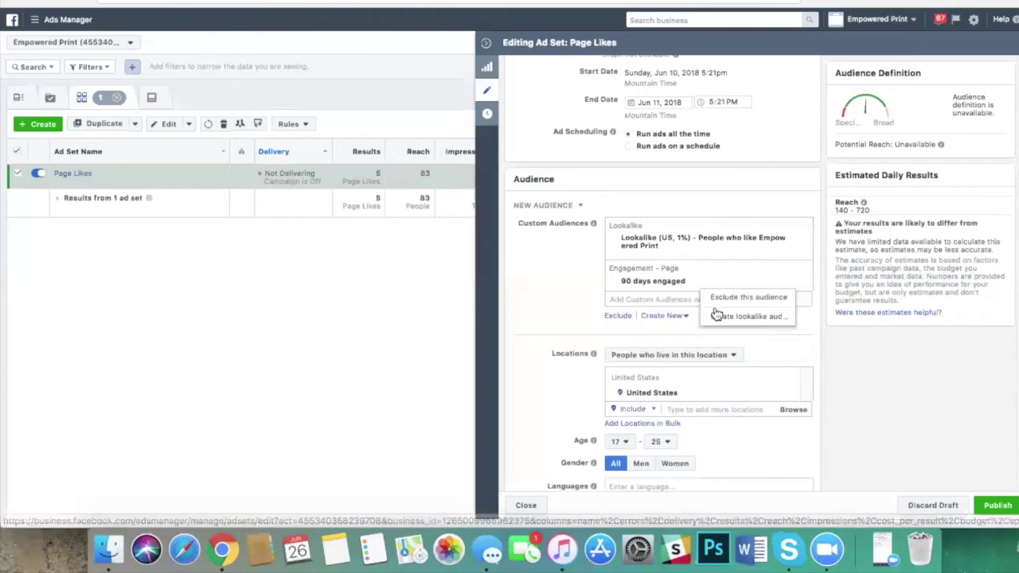
pyautogui.moveTo(681, 275)
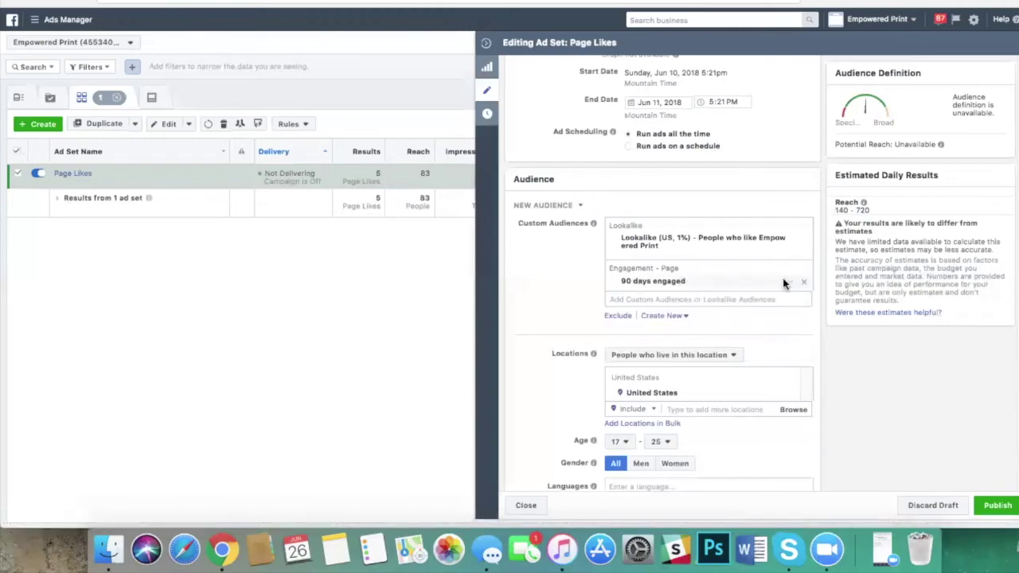
pyautogui.moveTo(789, 285)
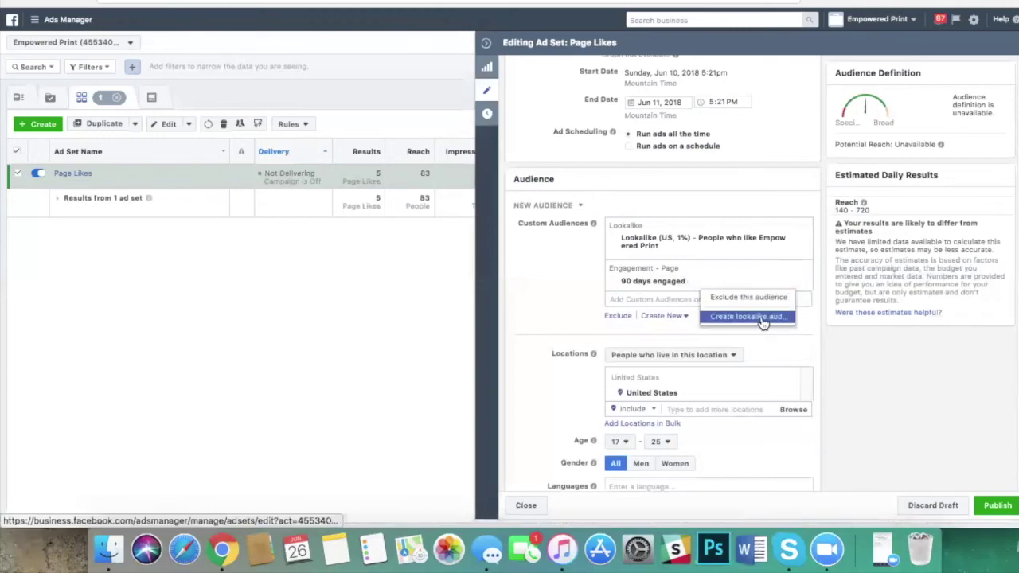
pyautogui.click(676, 316)
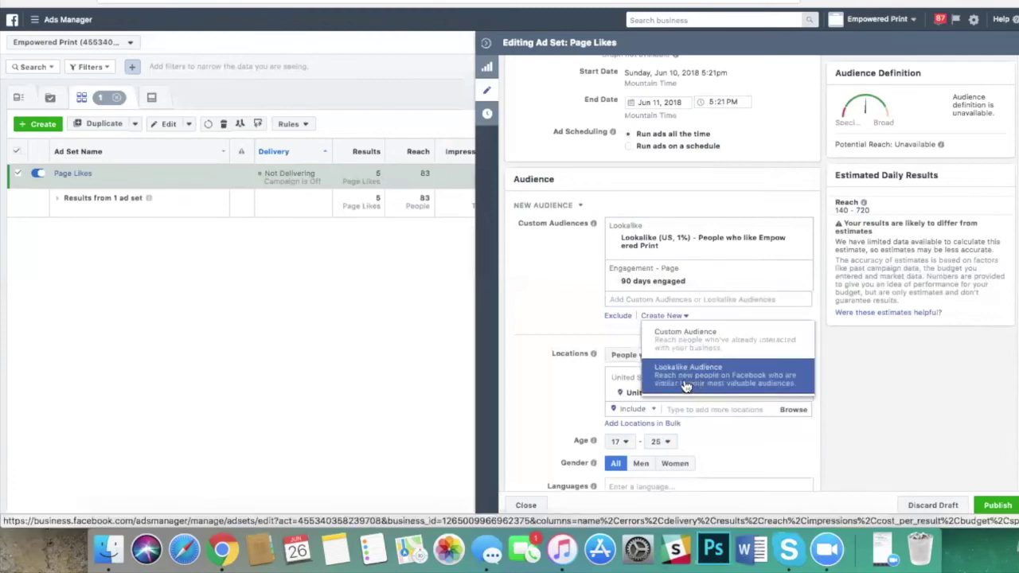
pyautogui.click(559, 327)
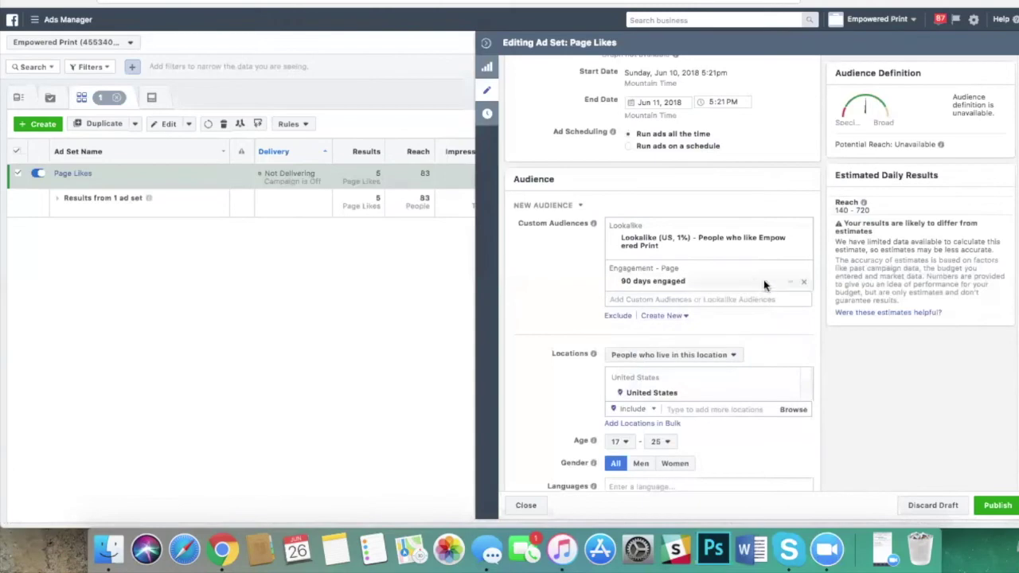
pyautogui.moveTo(790, 287)
pyautogui.click(764, 318)
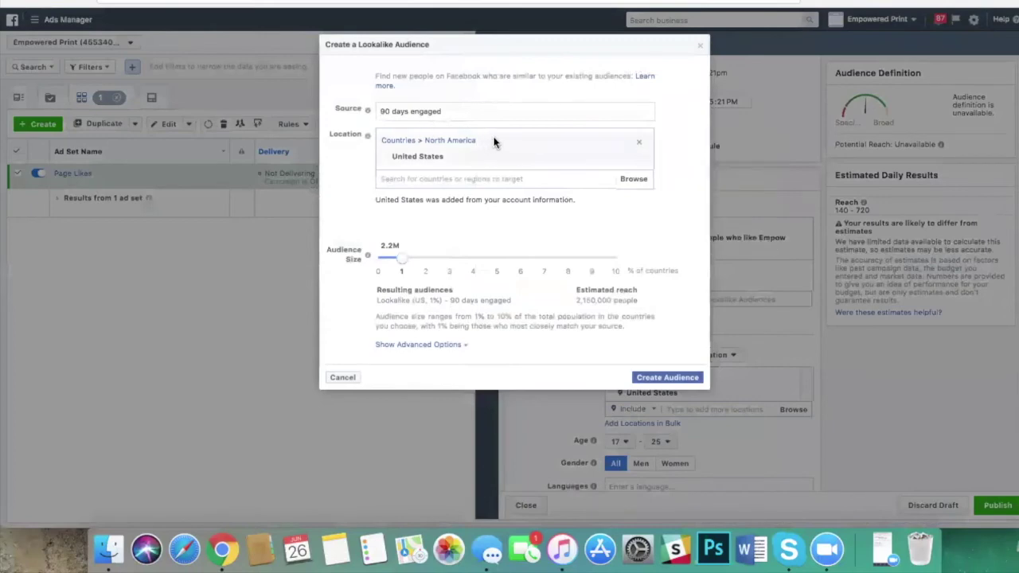
# Step: Search the lookalike audience's locations for "boise" and clear the search
pyautogui.click(497, 175)
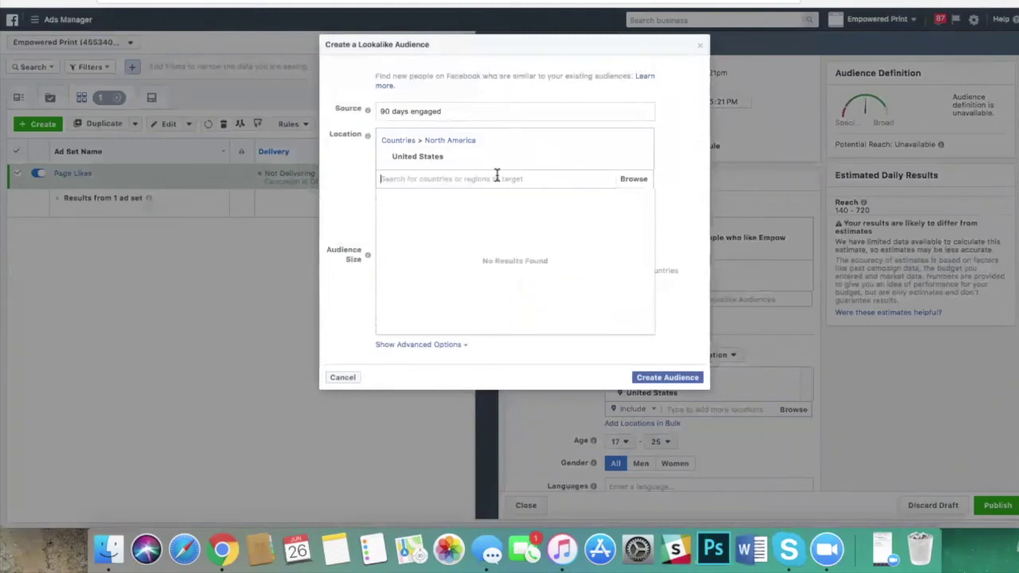
pyautogui.write('boise')
pyautogui.press('BackSpace')
pyautogui.press('BackSpace')
pyautogui.press('BackSpace')
pyautogui.press('BackSpace')
pyautogui.press('BackSpace')
pyautogui.click(346, 179)
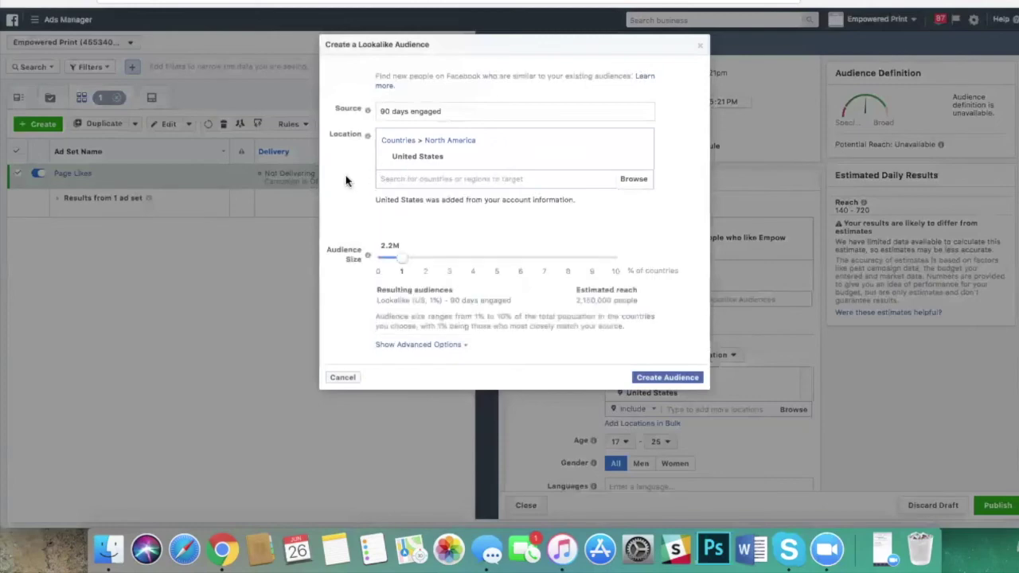
# Step: Try lookalike audience sizes of 2% and 3%, return to 1% and discard the lookalike audience
pyautogui.moveTo(399, 165)
pyautogui.moveTo(403, 264); pyautogui.dragTo(427, 262)
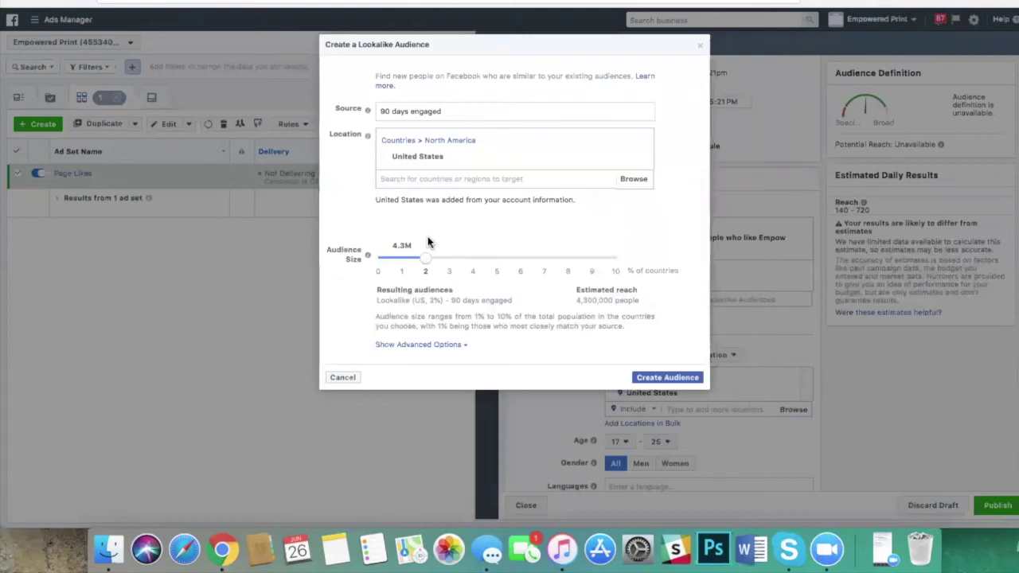
pyautogui.moveTo(425, 260)
pyautogui.mouseDown()
pyautogui.moveTo(406, 263)
pyautogui.moveTo(428, 265)
pyautogui.mouseUp()
pyautogui.moveTo(428, 261); pyautogui.dragTo(449, 264)
pyautogui.moveTo(450, 264); pyautogui.dragTo(402, 263)
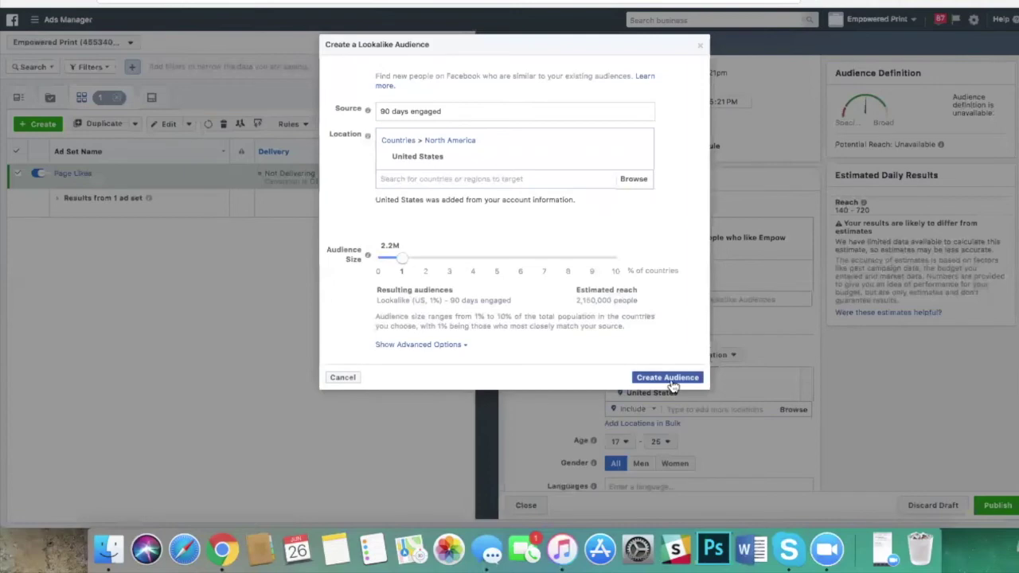
pyautogui.click(699, 45)
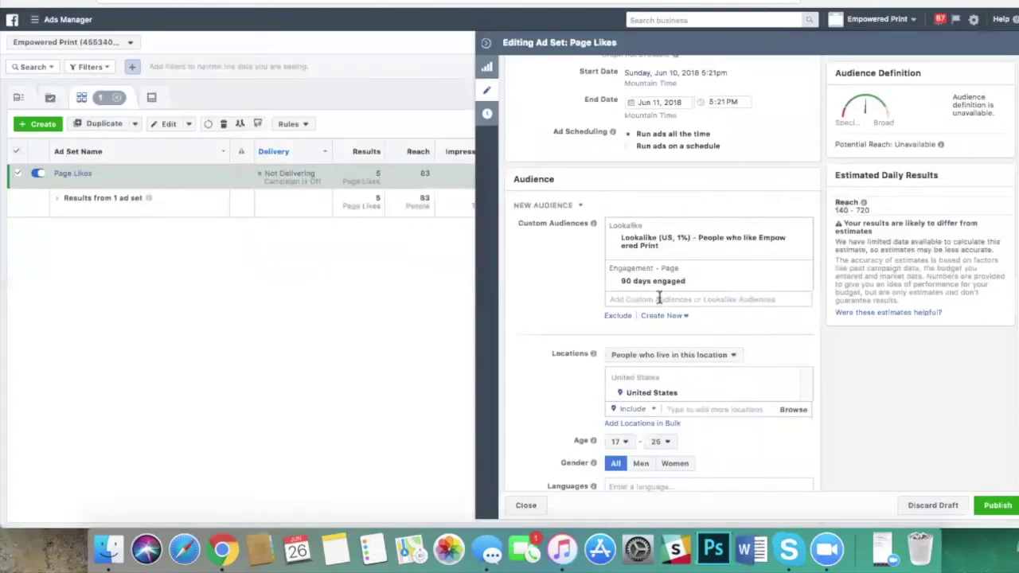
# Step: Review the Page Likes ad set's budget, schedule and audience settings, and close its editor
pyautogui.scroll(-1, 557, 301)
pyautogui.scroll(2, 557, 302)
pyautogui.scroll(3, 557, 301)
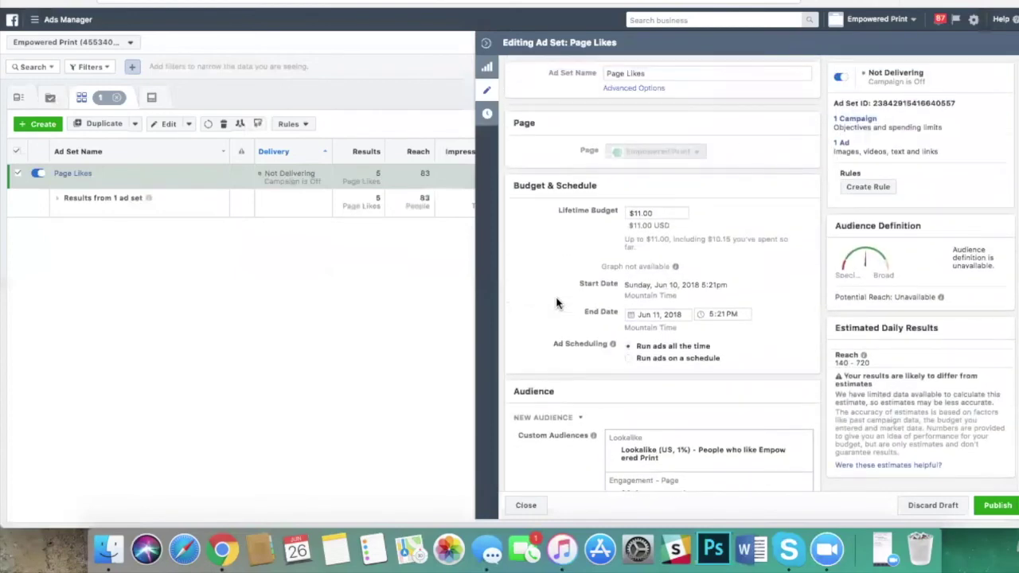
pyautogui.scroll(-2, 557, 301)
pyautogui.scroll(-1, 558, 301)
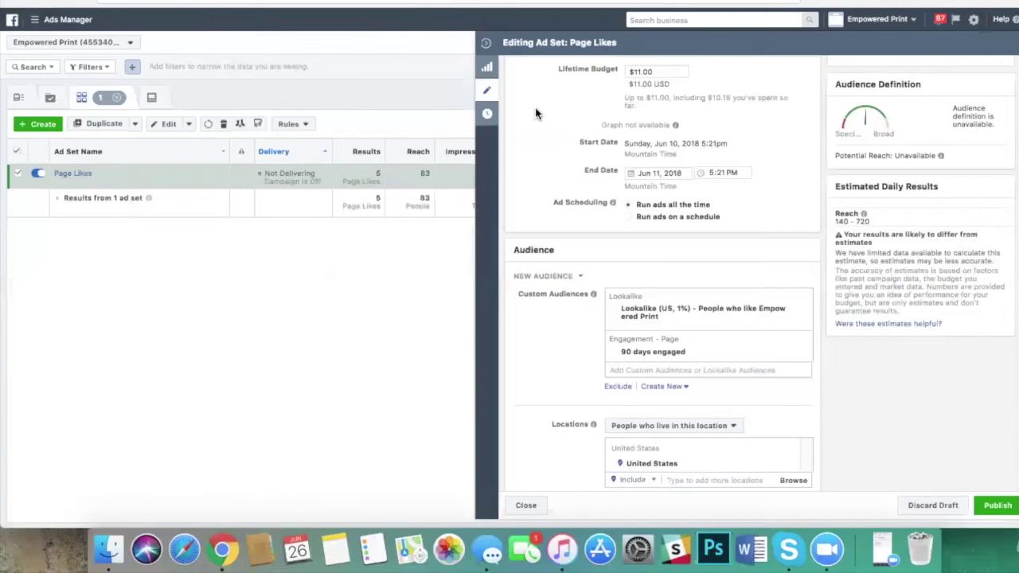
pyautogui.click(485, 43)
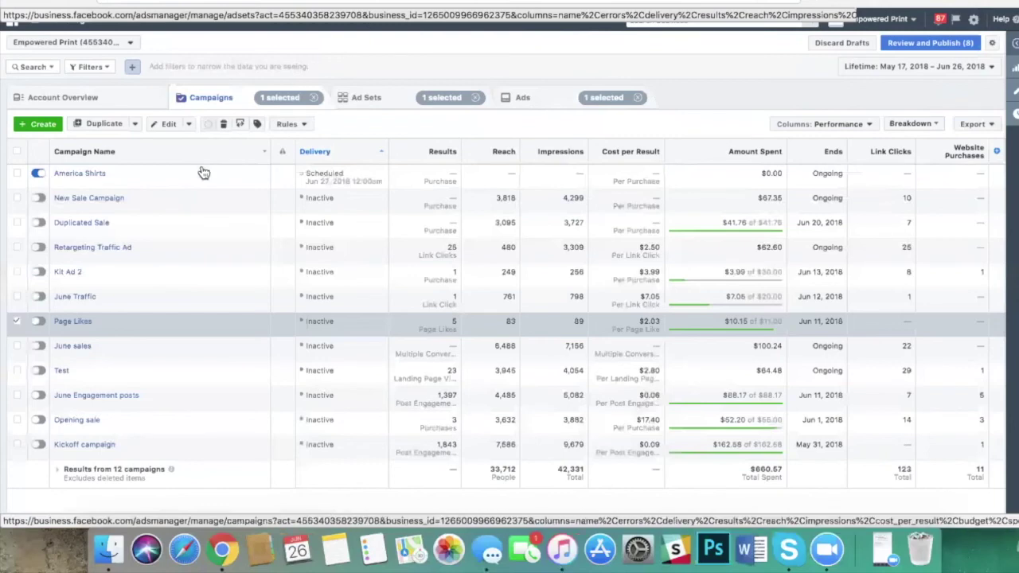
# Step: Open the June Engagement posts campaign's ad sets and bring up the 6/6 - Facebook ad set for editing
pyautogui.click(93, 396)
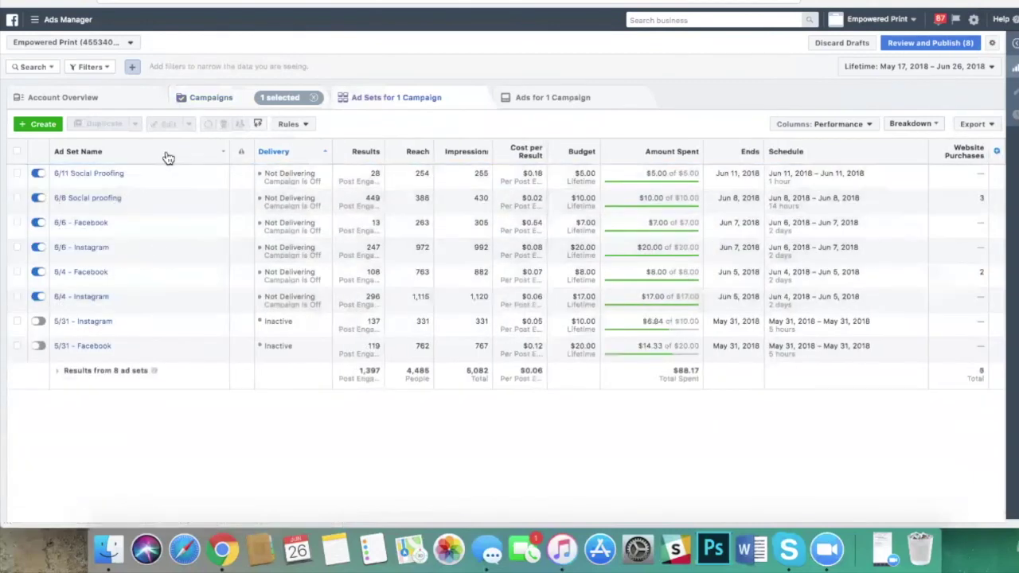
pyautogui.click(217, 99)
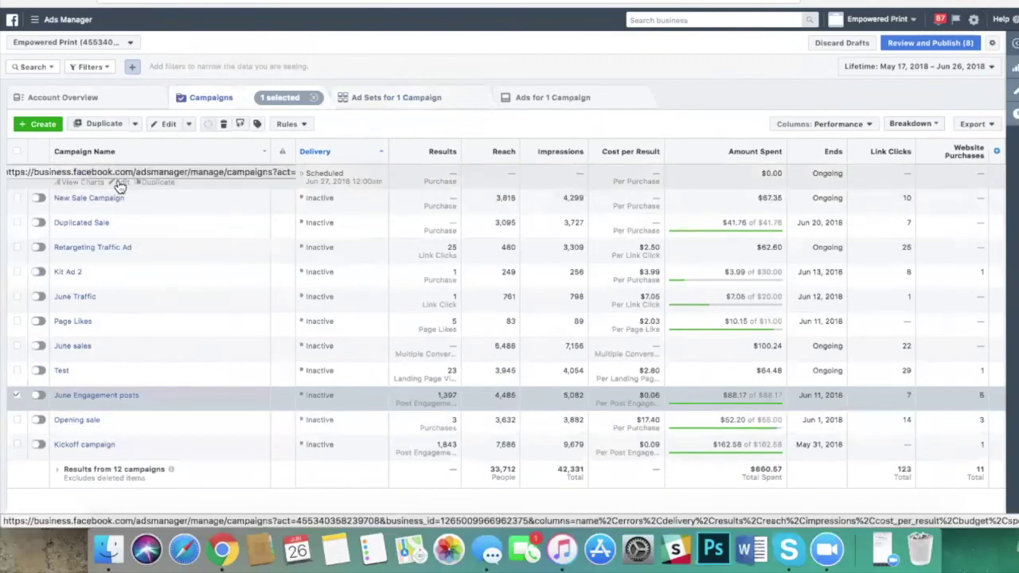
pyautogui.click(95, 396)
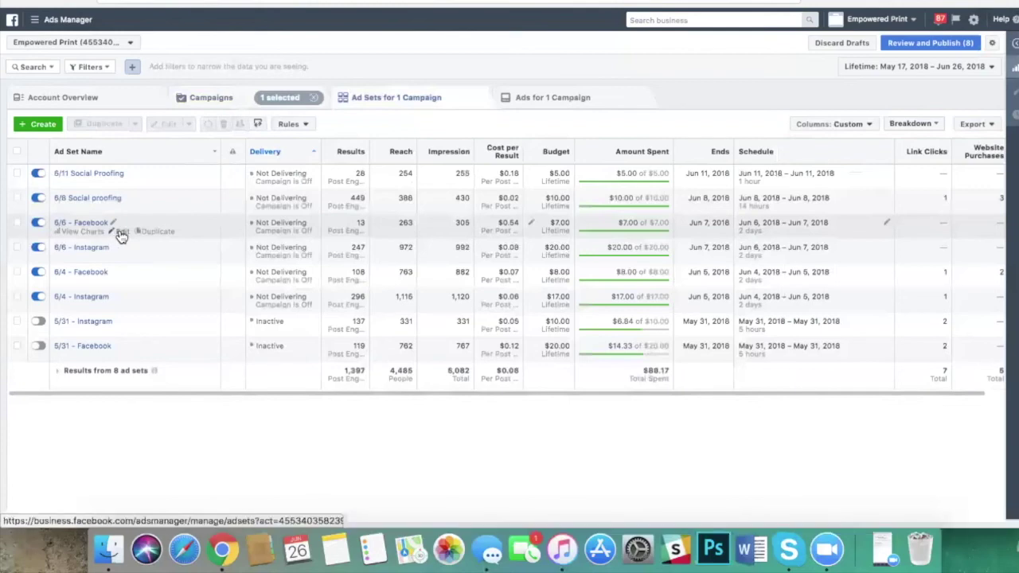
pyautogui.click(119, 232)
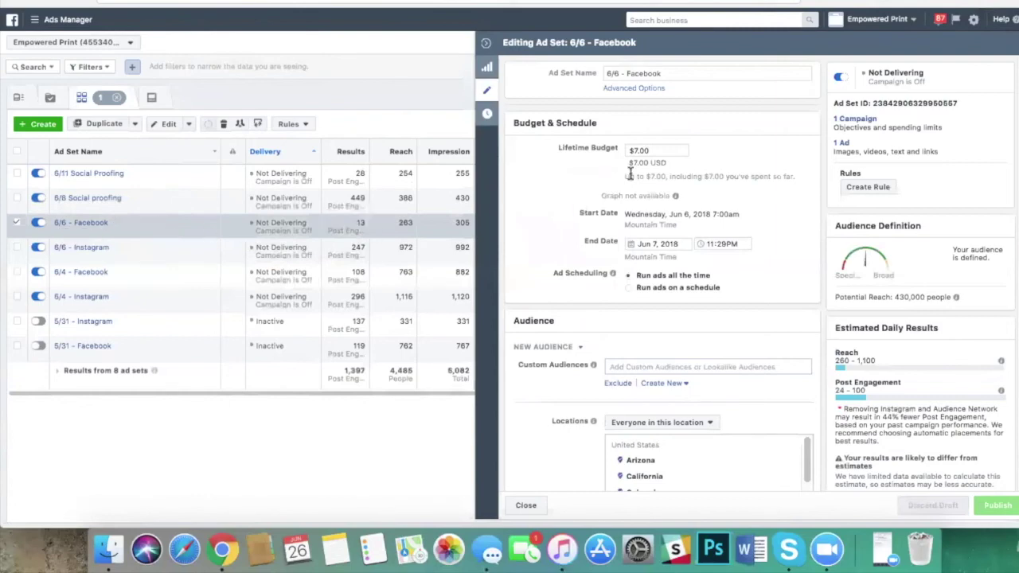
# Step: Examine the 6/6 - Facebook ad set's schedule, locations, age, gender and detailed targeting, including the Top spenders behavior
pyautogui.scroll(-4, 540, 229)
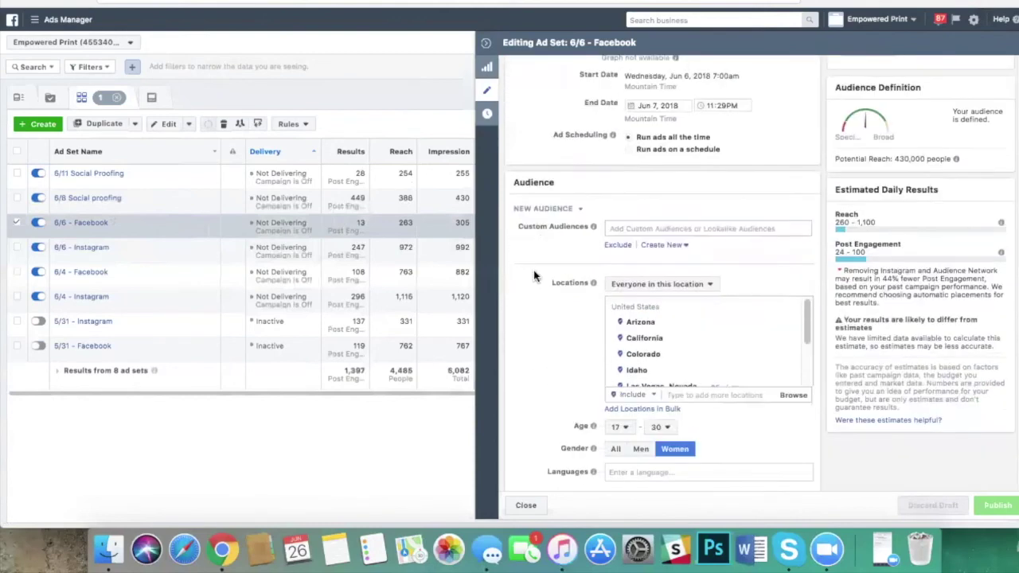
pyautogui.scroll(-2, 527, 344)
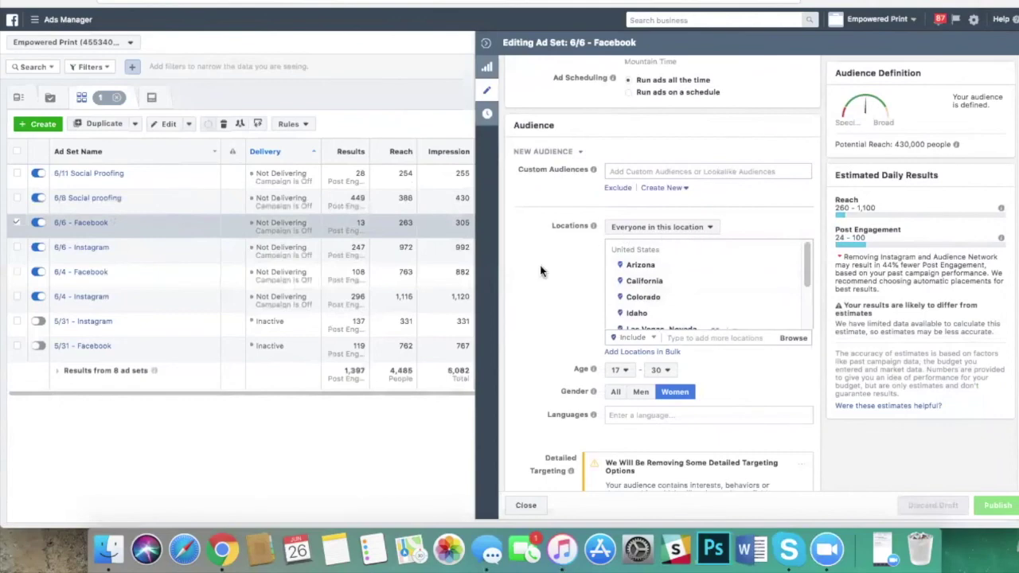
pyautogui.scroll(-4, 540, 271)
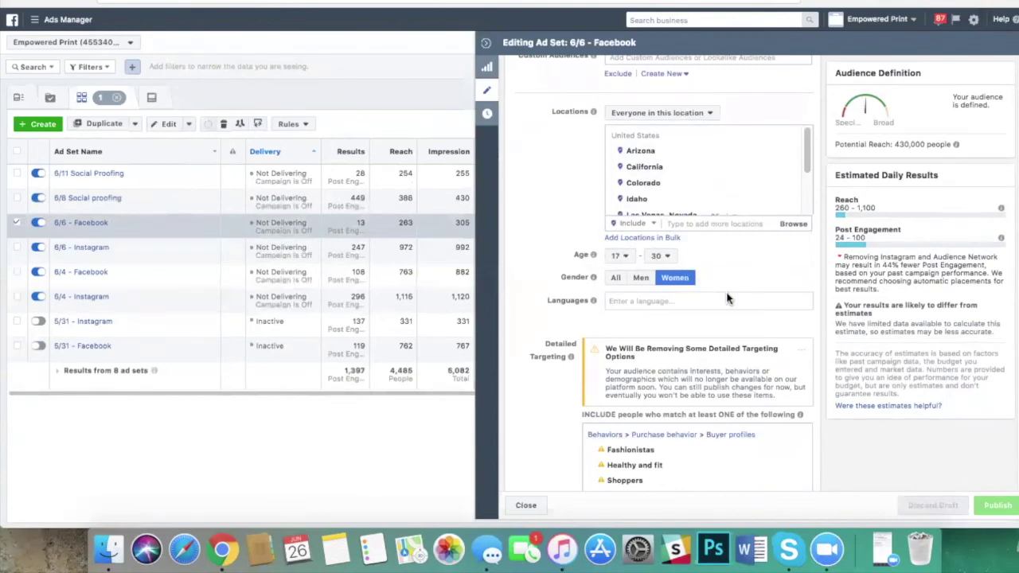
pyautogui.scroll(-1, 728, 300)
pyautogui.scroll(-4, 558, 325)
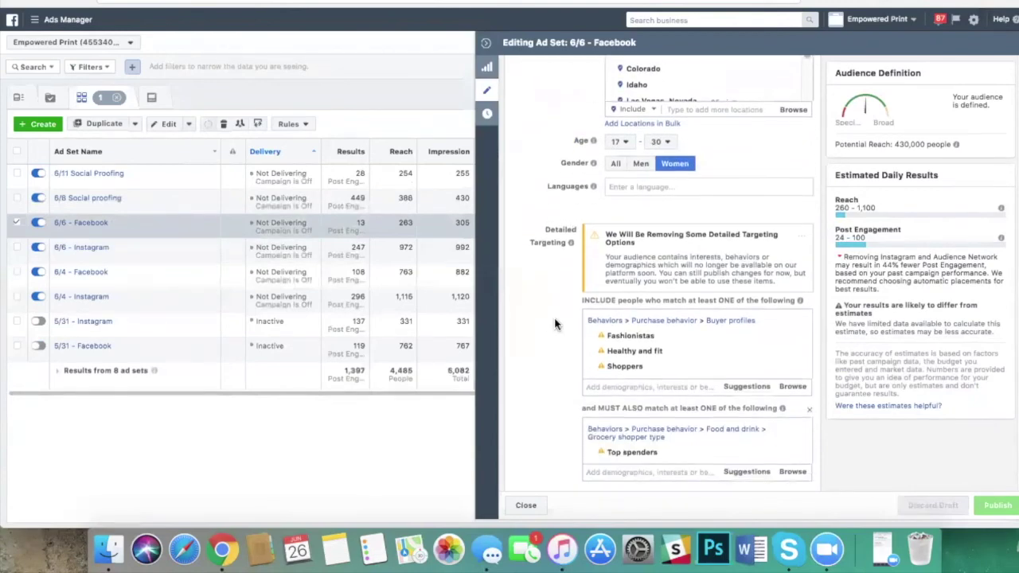
pyautogui.scroll(-1, 553, 324)
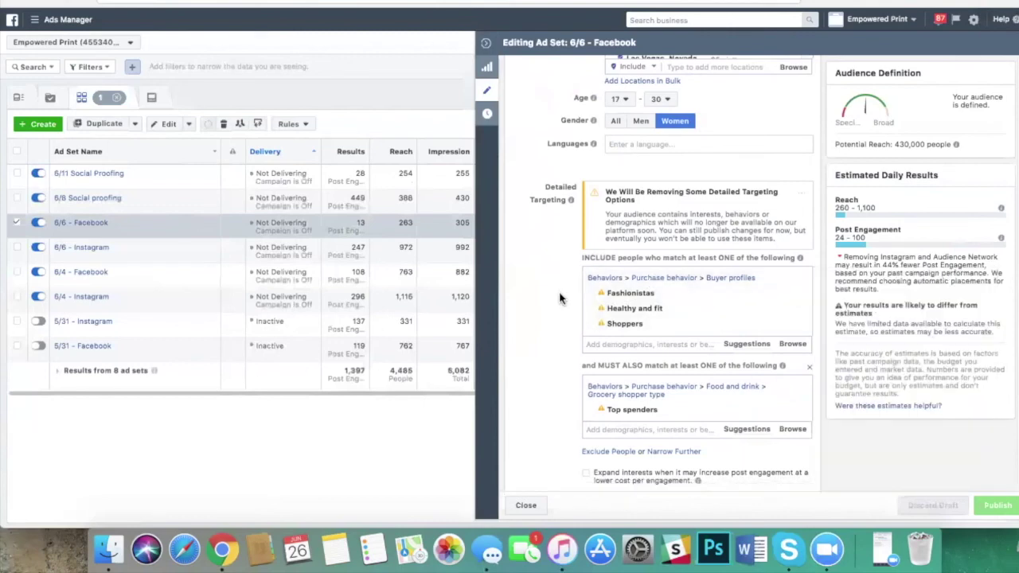
pyautogui.moveTo(626, 412)
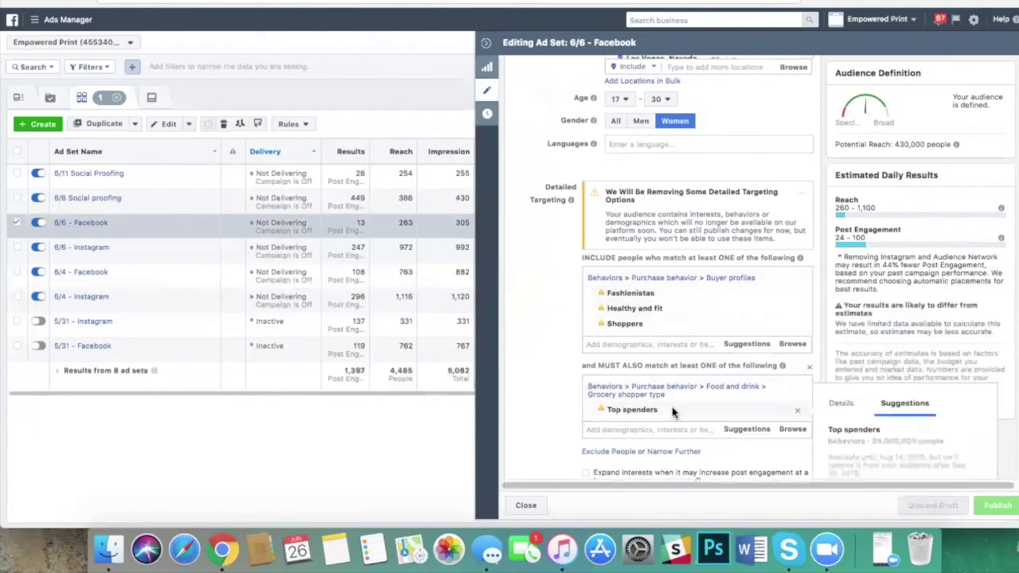
# Step: Review the 6/6 - Facebook ad set's narrowed detailed targeting, connections and platform placement settings
pyautogui.scroll(-3, 557, 410)
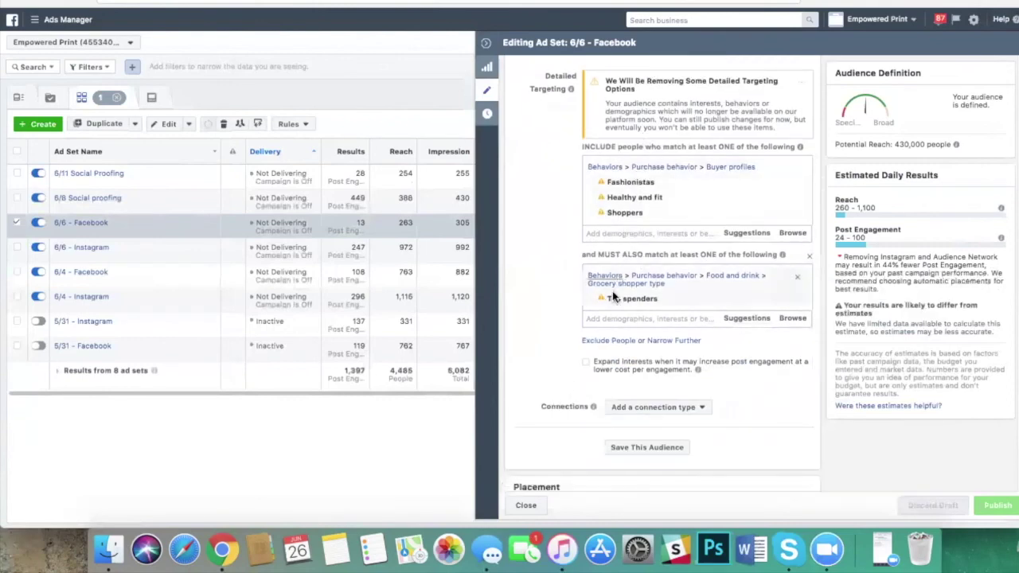
pyautogui.moveTo(629, 300)
pyautogui.scroll(-8, 556, 267)
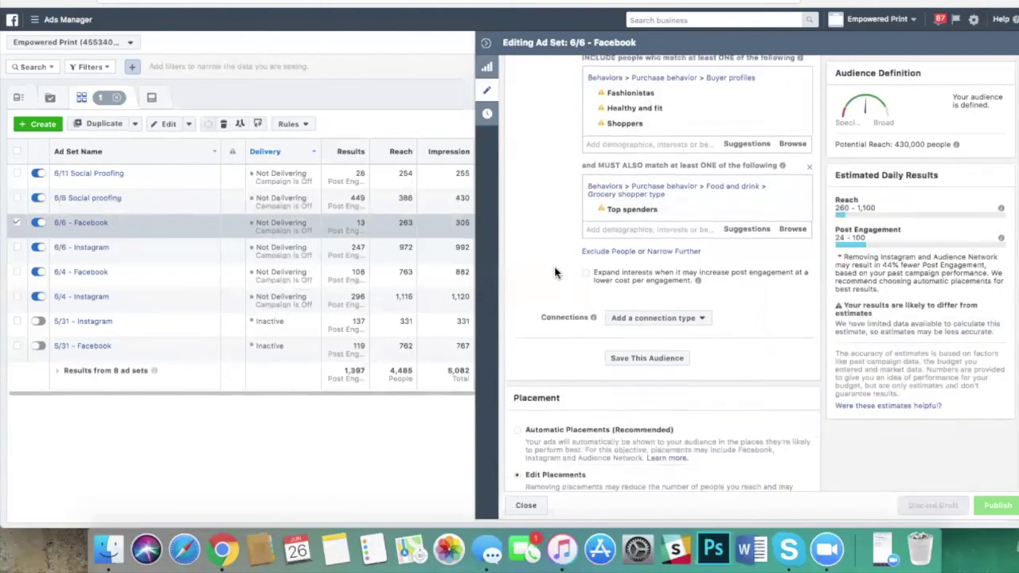
pyautogui.scroll(-3, 678, 275)
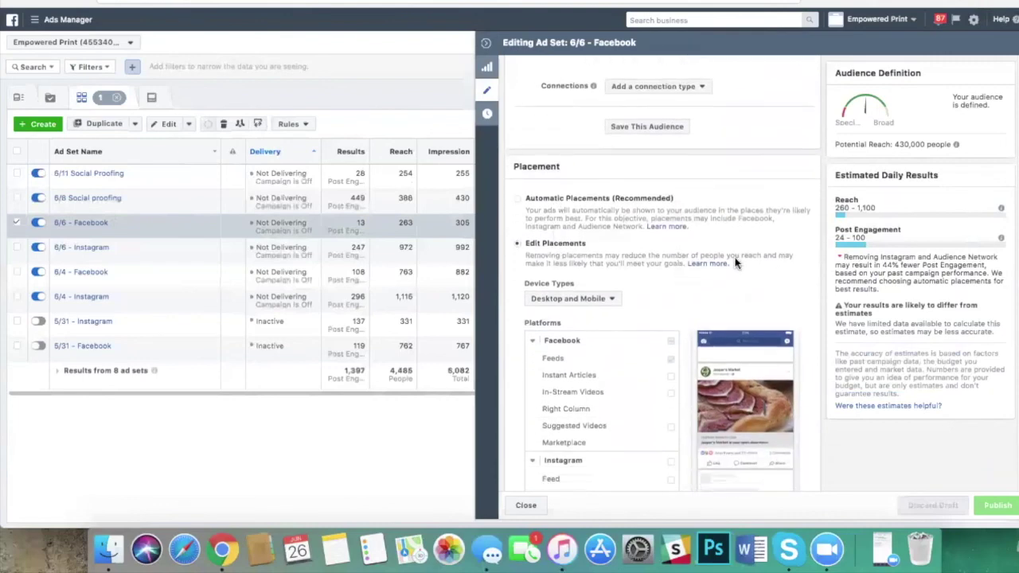
pyautogui.scroll(-5, 685, 273)
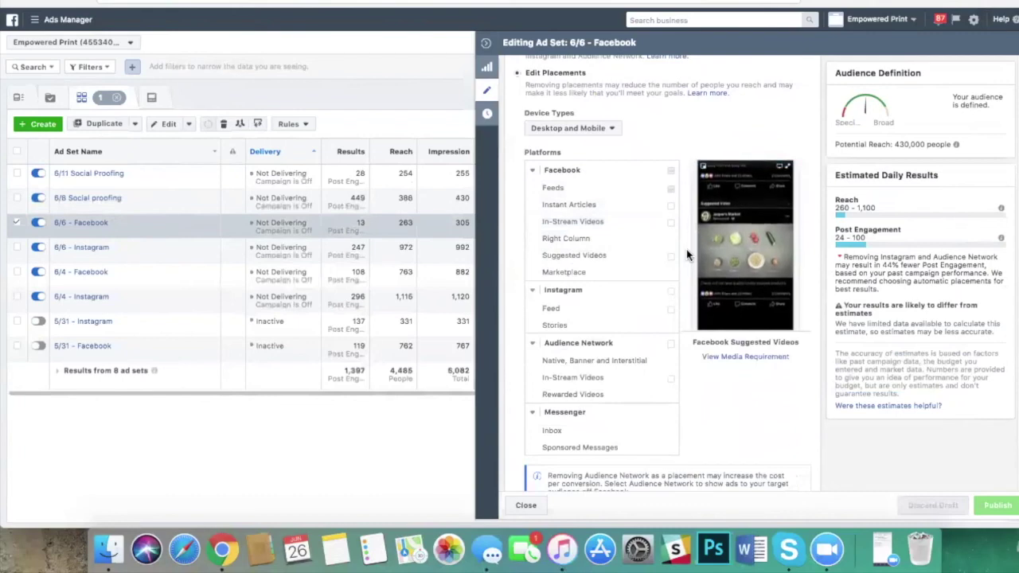
pyautogui.scroll(-2, 687, 251)
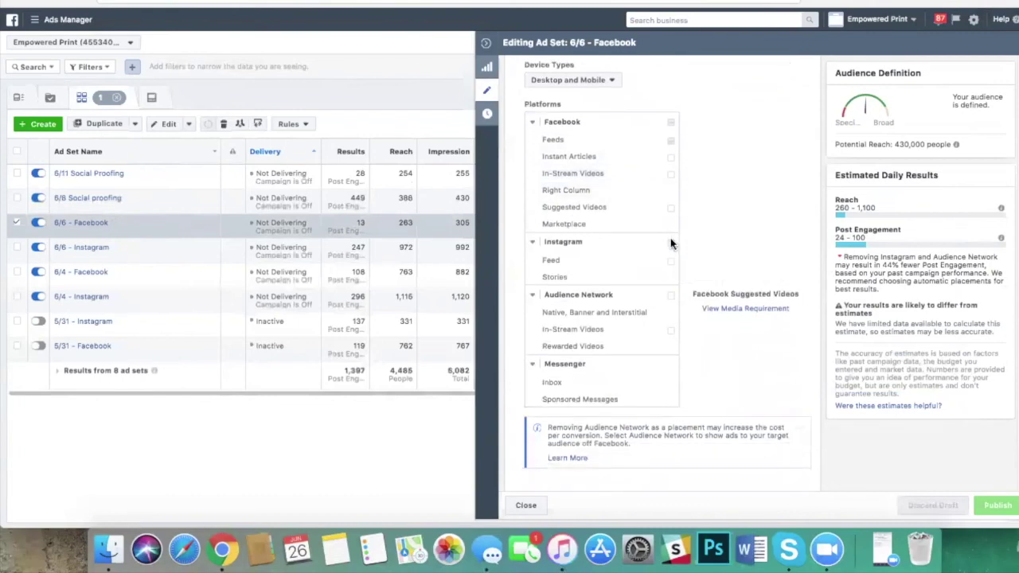
# Step: Try adding the Instagram placement to the 6/6 - Facebook ad set, remove it again and close the editor
pyautogui.click(672, 245)
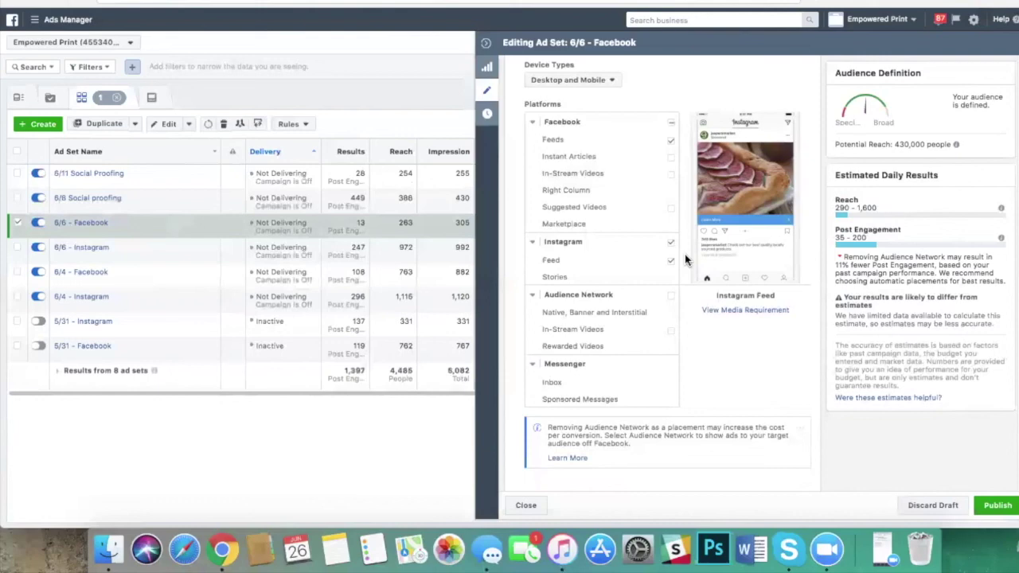
pyautogui.click(670, 242)
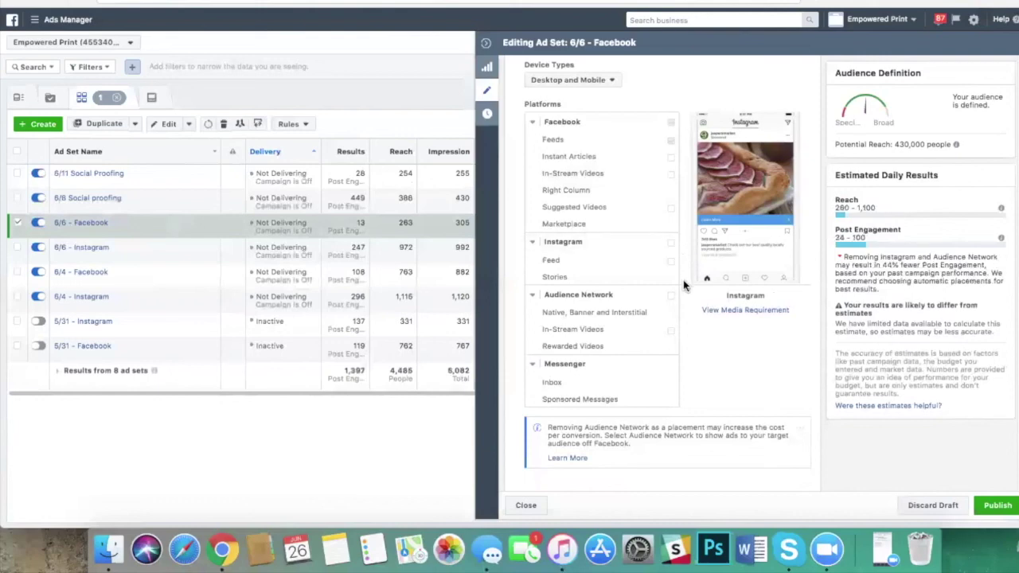
pyautogui.scroll(-5, 683, 282)
pyautogui.scroll(10, 683, 279)
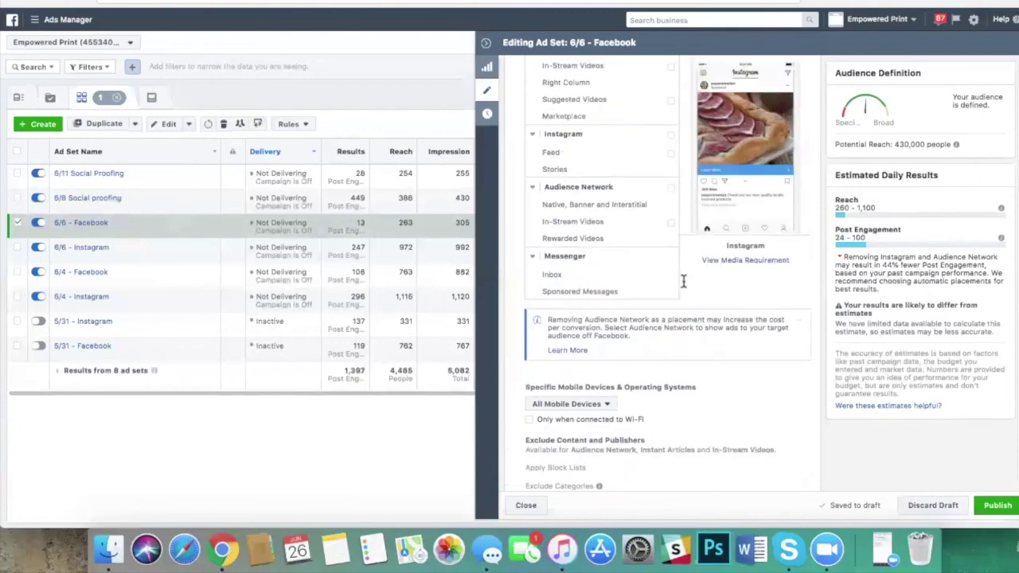
pyautogui.scroll(2, 685, 293)
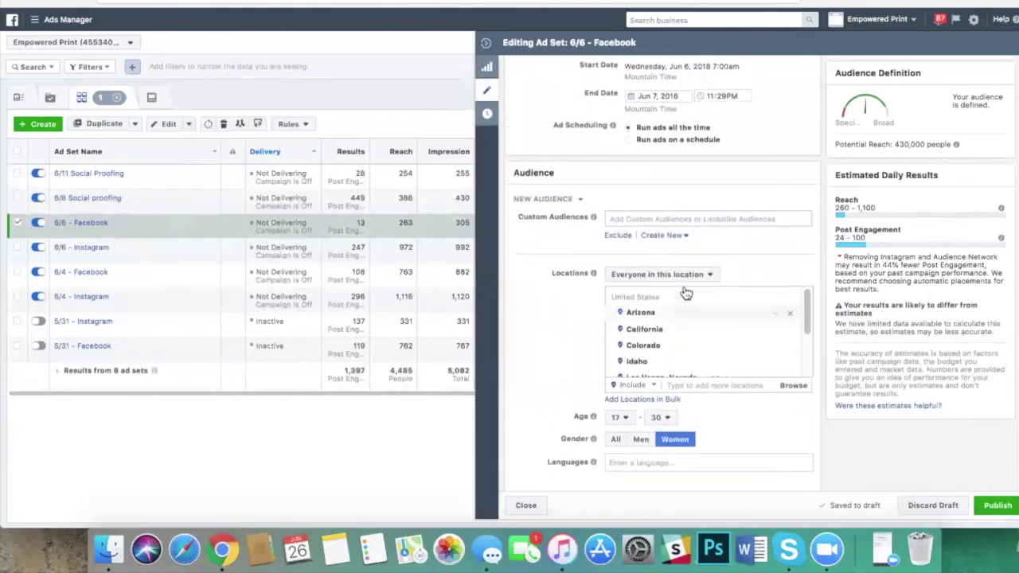
pyautogui.click(485, 42)
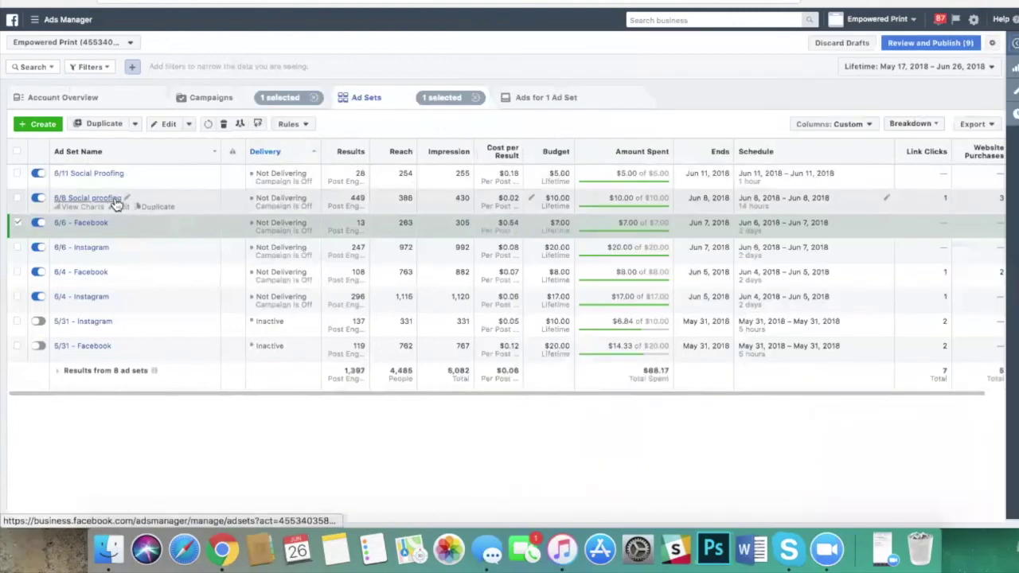
# Step: Open the 6/8 Social proofing ad set for editing and examine its budget, schedule, custom and lookalike audiences, demographics and placements
pyautogui.click(428, 205)
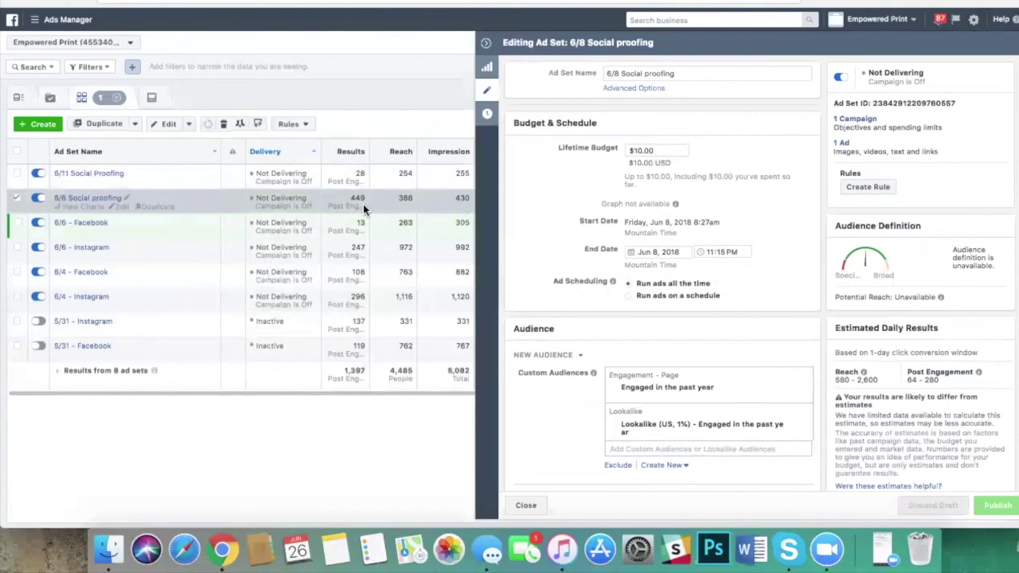
pyautogui.scroll(-1, 547, 213)
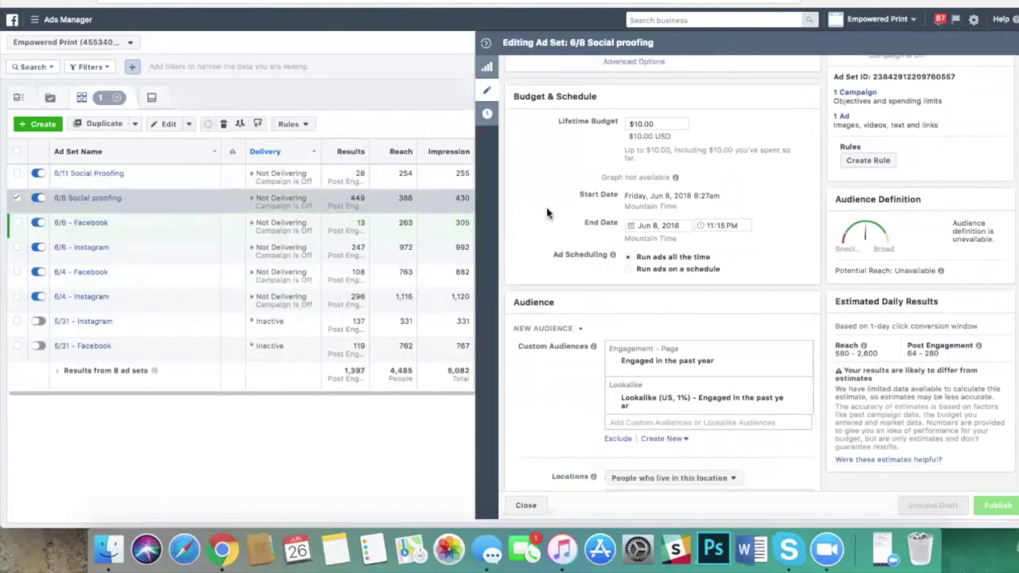
pyautogui.scroll(-3, 561, 227)
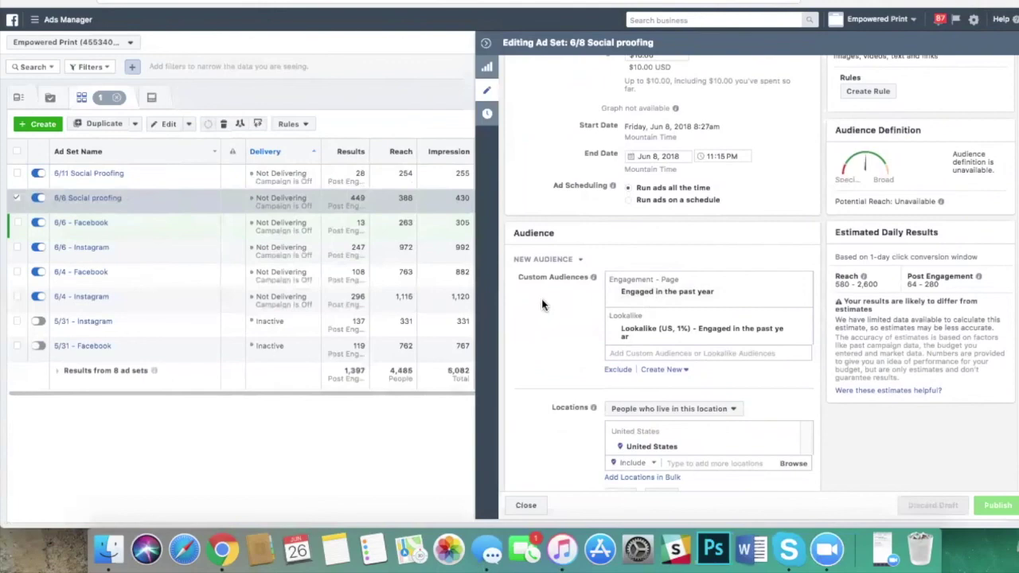
pyautogui.scroll(-5, 541, 305)
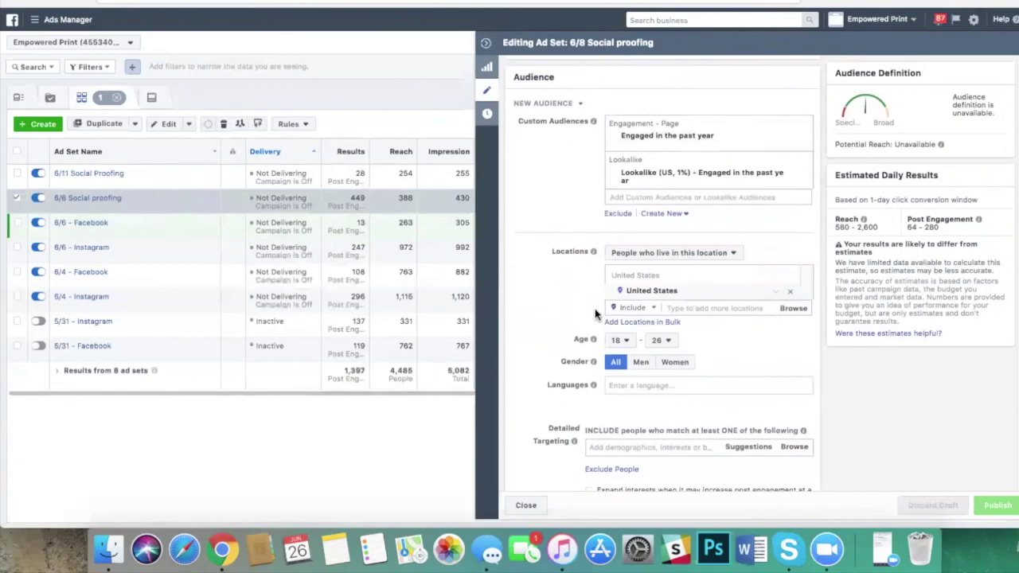
pyautogui.scroll(-2, 565, 319)
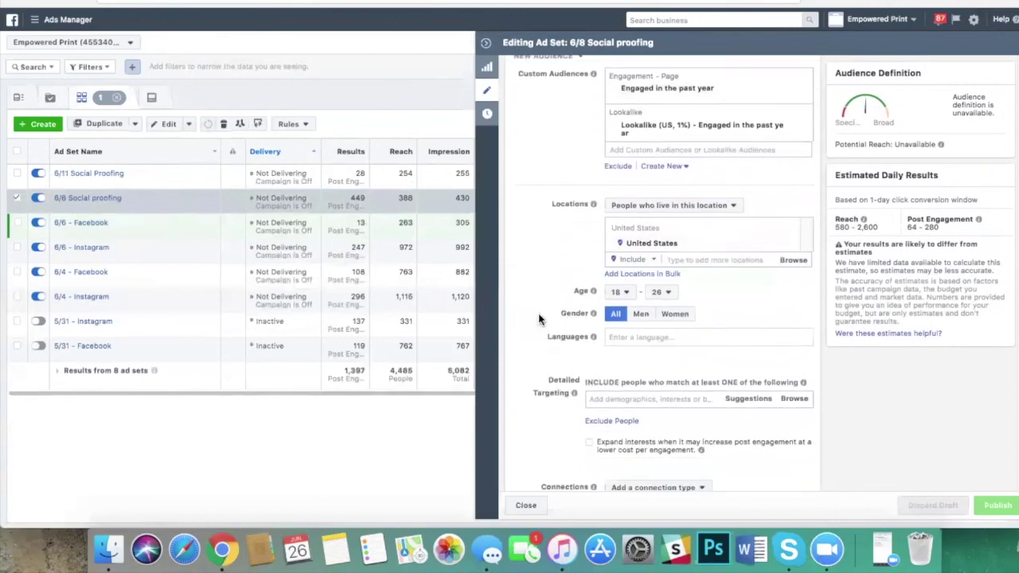
pyautogui.scroll(-5, 541, 318)
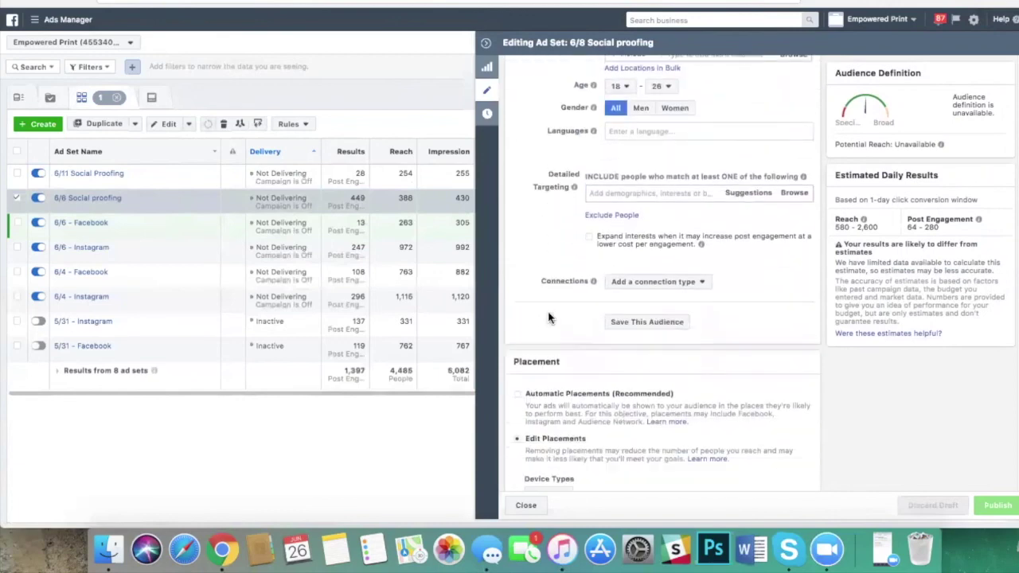
pyautogui.scroll(-8, 550, 318)
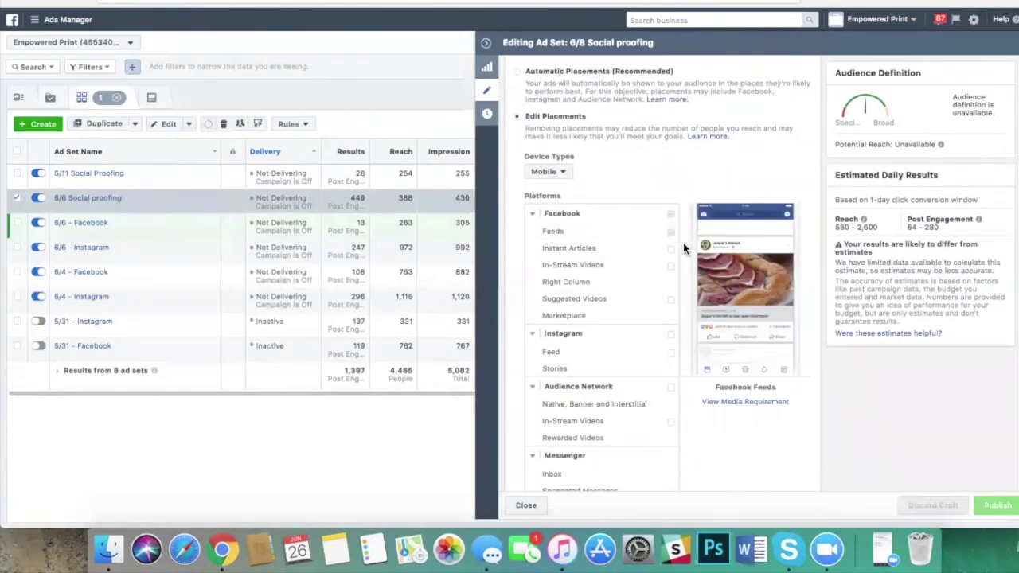
pyautogui.scroll(-8, 683, 249)
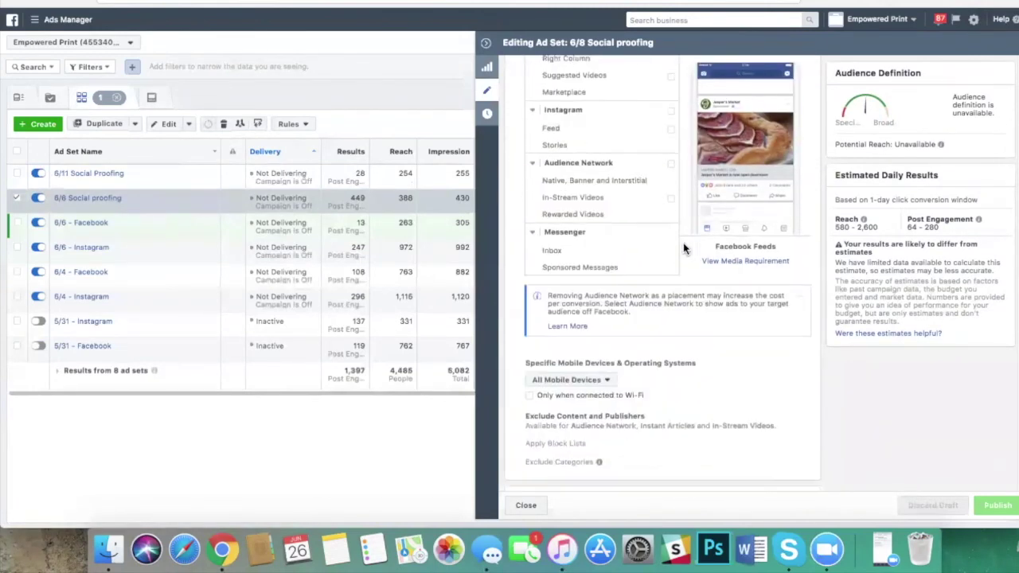
pyautogui.scroll(4, 683, 249)
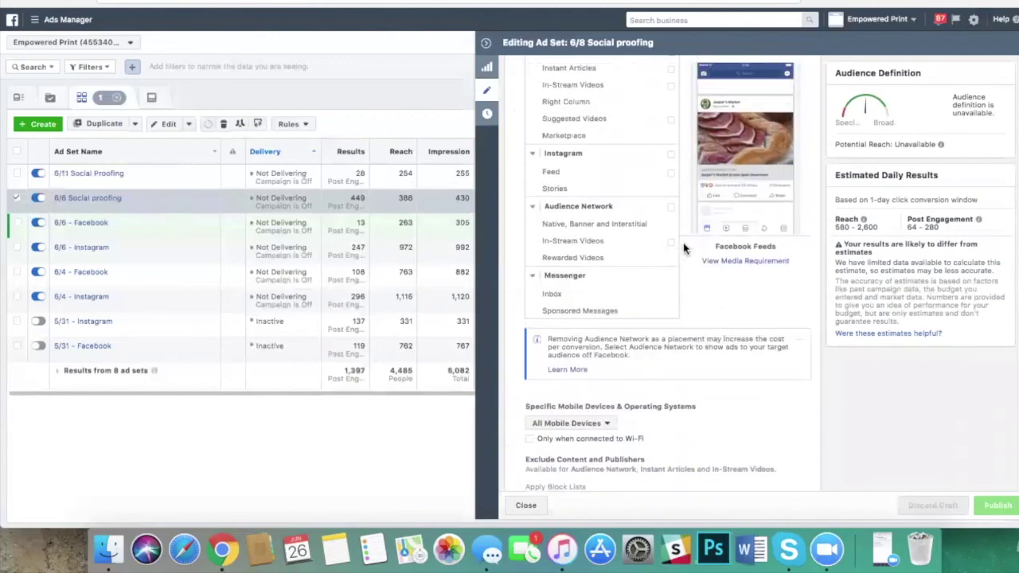
pyautogui.scroll(2, 683, 248)
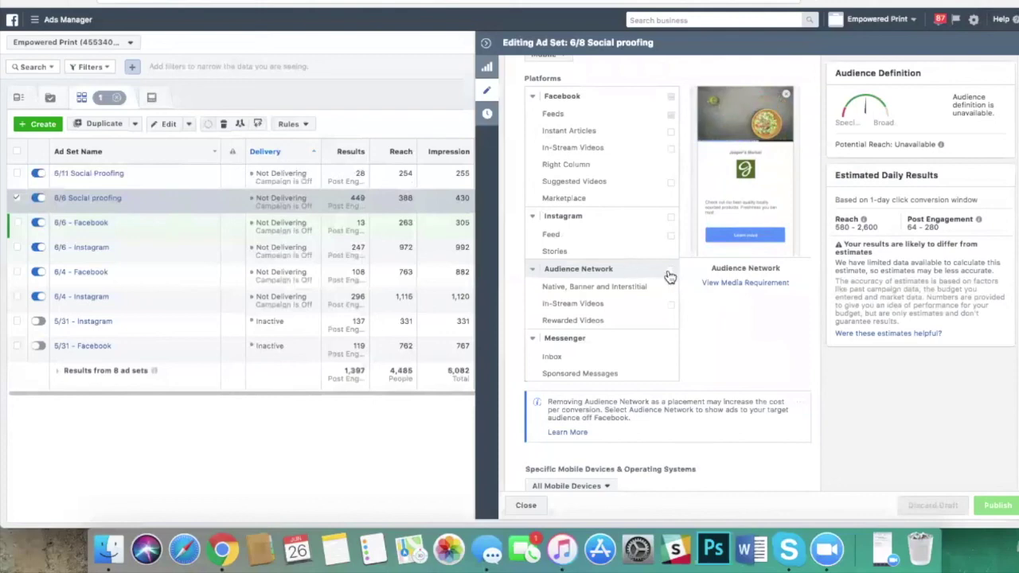
# Step: Enable the Audience Network placement for the 6/8 Social proofing ad set and open its ad for editing
pyautogui.click(670, 271)
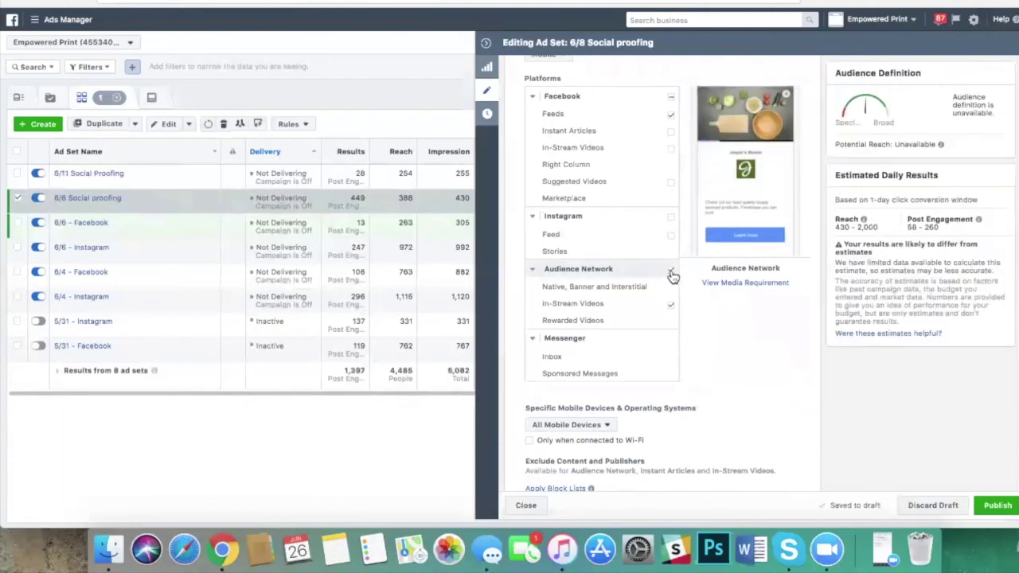
pyautogui.click(671, 272)
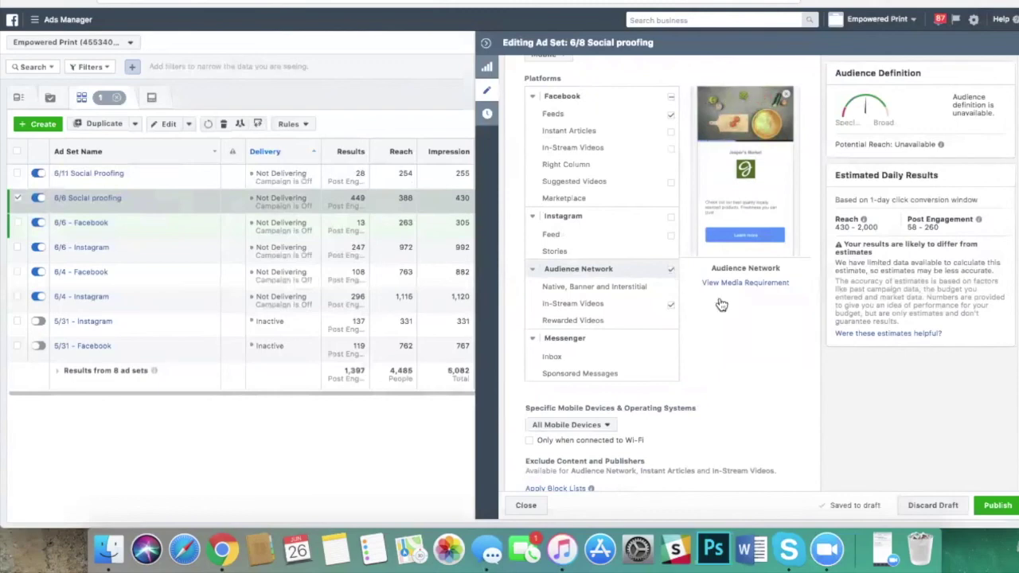
pyautogui.scroll(10, 721, 301)
pyautogui.scroll(5, 740, 279)
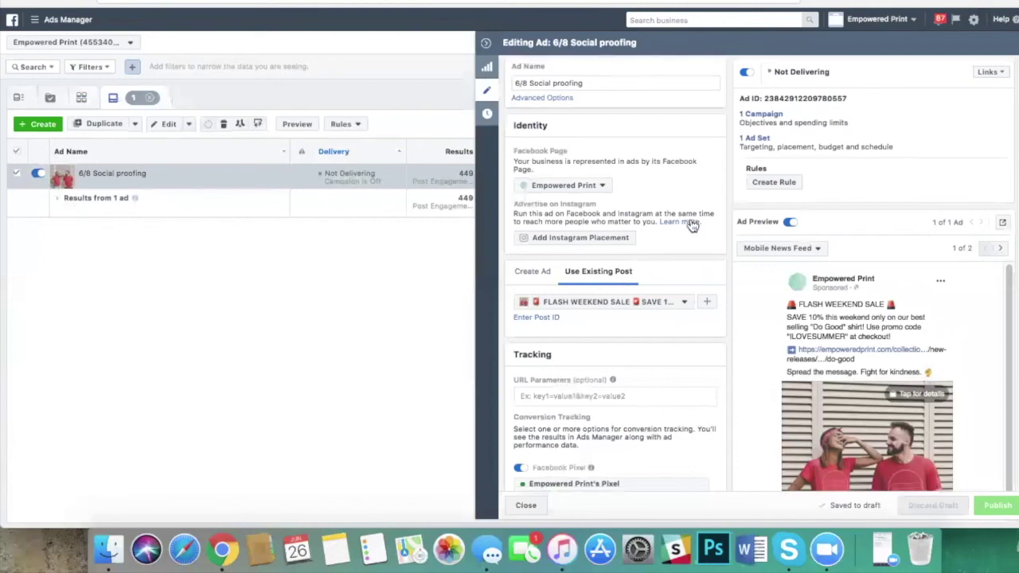
# Step: Examine the 6/8 Social proofing ad's existing post, tracking settings and Mobile News Feed preview, including its reactions
pyautogui.scroll(-3, 692, 223)
pyautogui.scroll(-2, 723, 263)
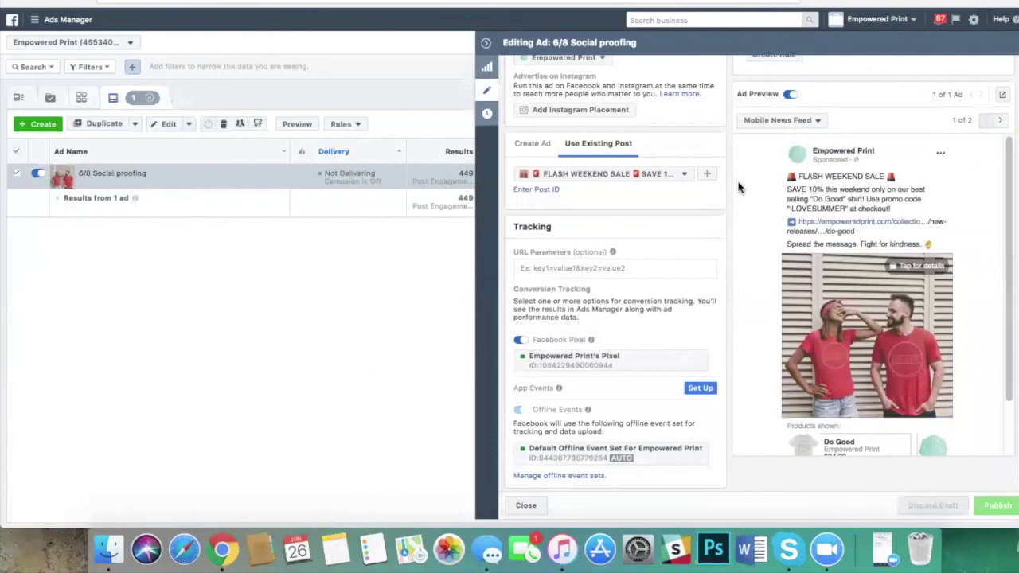
pyautogui.scroll(-3, 827, 255)
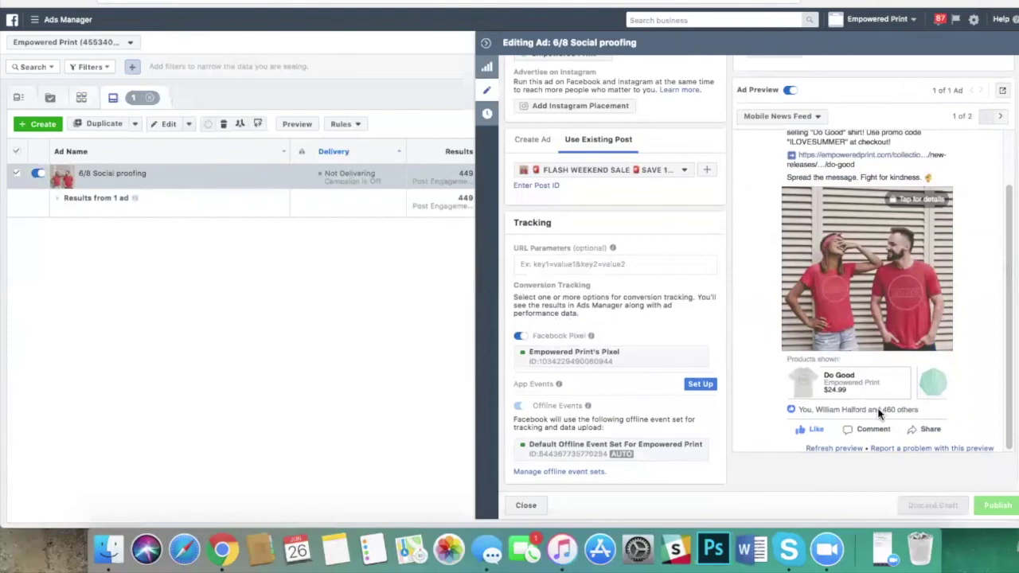
pyautogui.scroll(3, 741, 360)
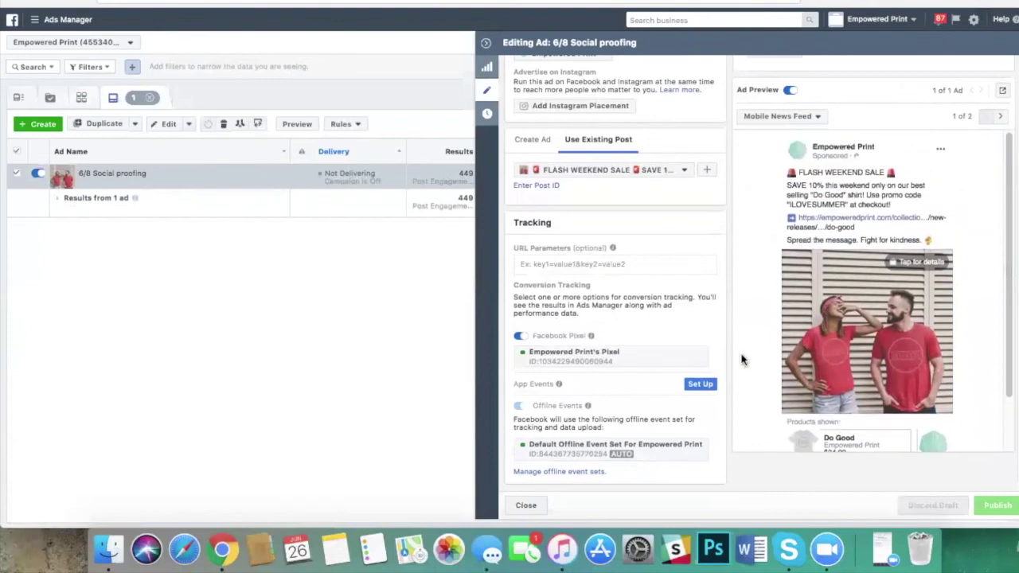
pyautogui.scroll(1, 741, 360)
pyautogui.scroll(-1, 741, 359)
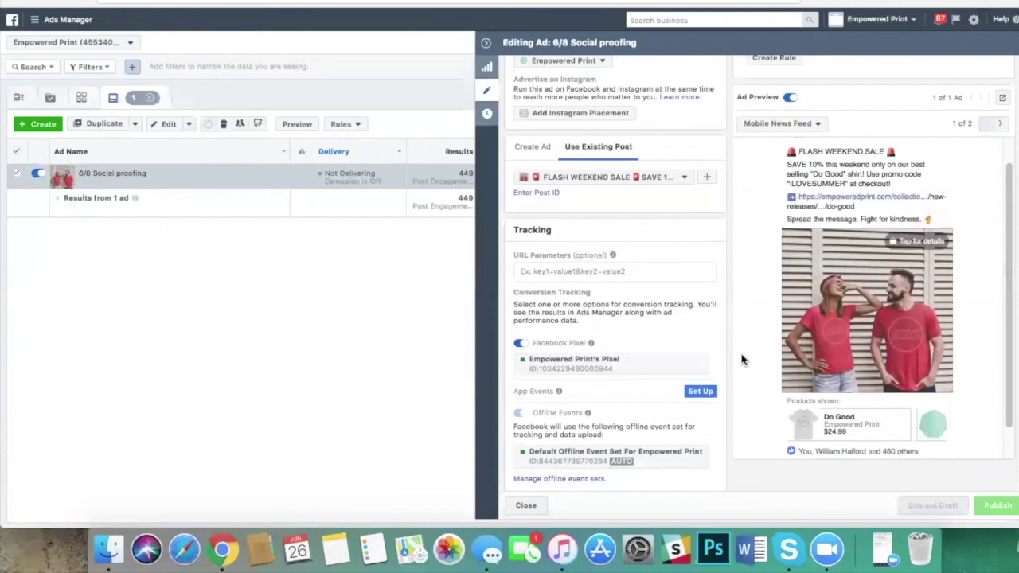
pyautogui.scroll(-2, 741, 360)
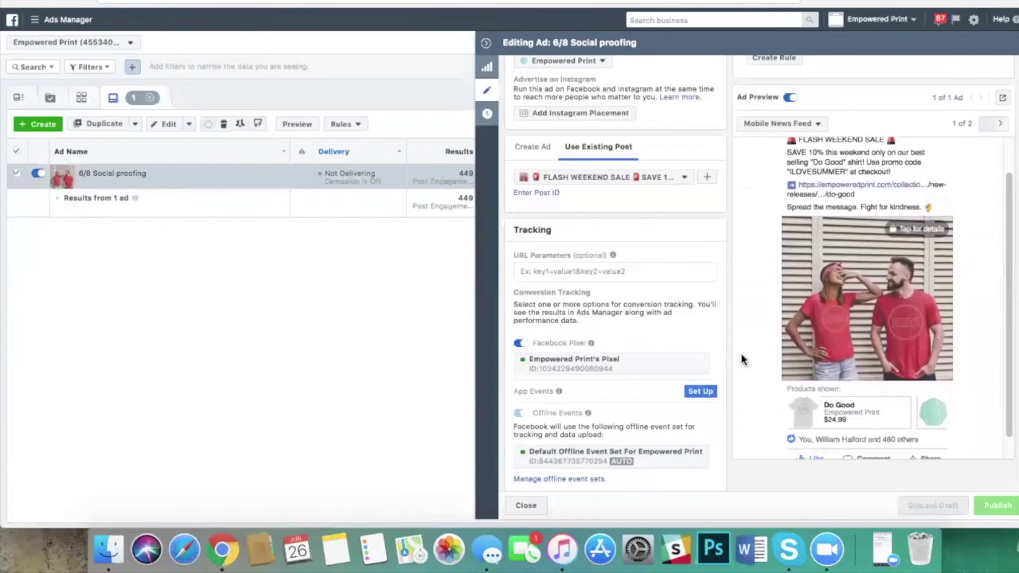